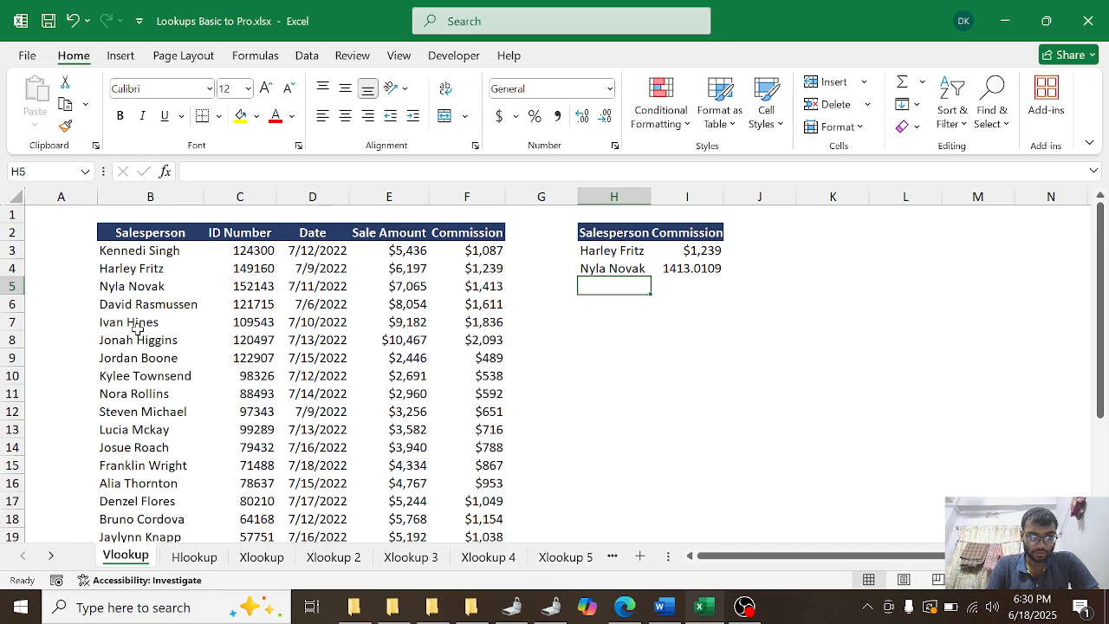
Step: Copy the salesperson name from cell B7 into cell H5 of the lookup table
click(136, 325)
key(ctrl+c)
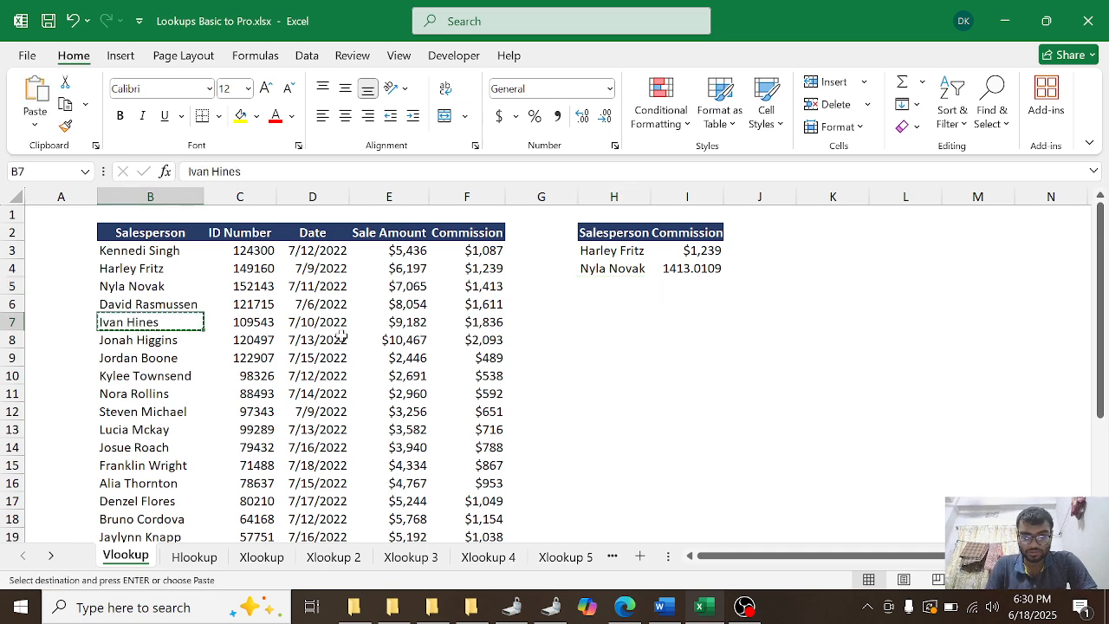
click(598, 284)
key(ctrl+v)
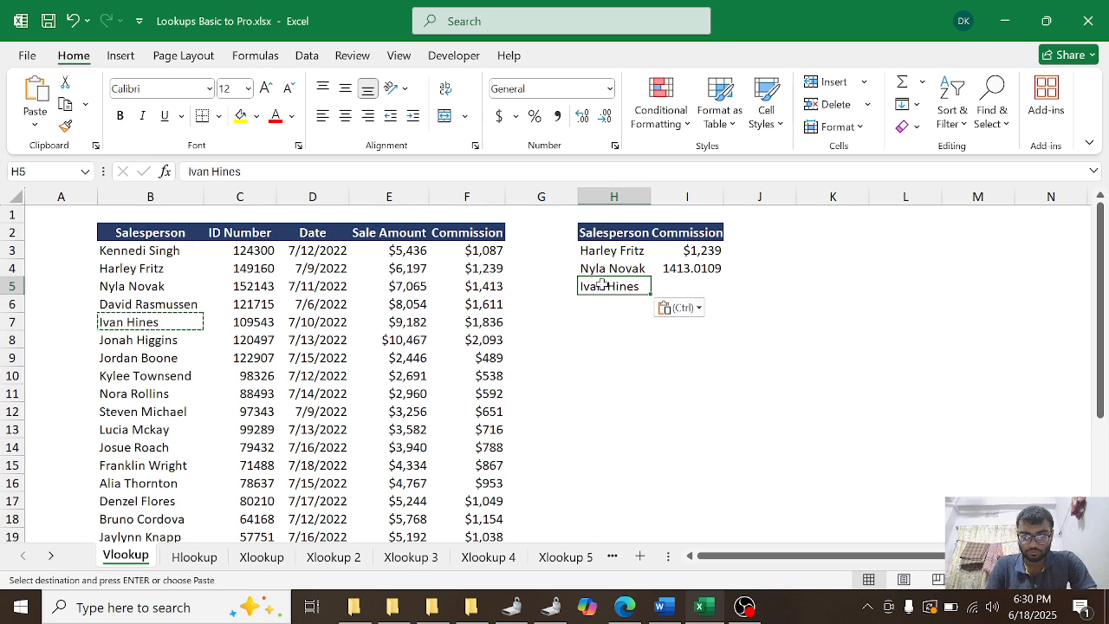
Step: Enter the formula =VLOOKUP(H5,B3:F24,5) in cell I5 to look up that salesperson's commission
click(684, 285)
text(=v)
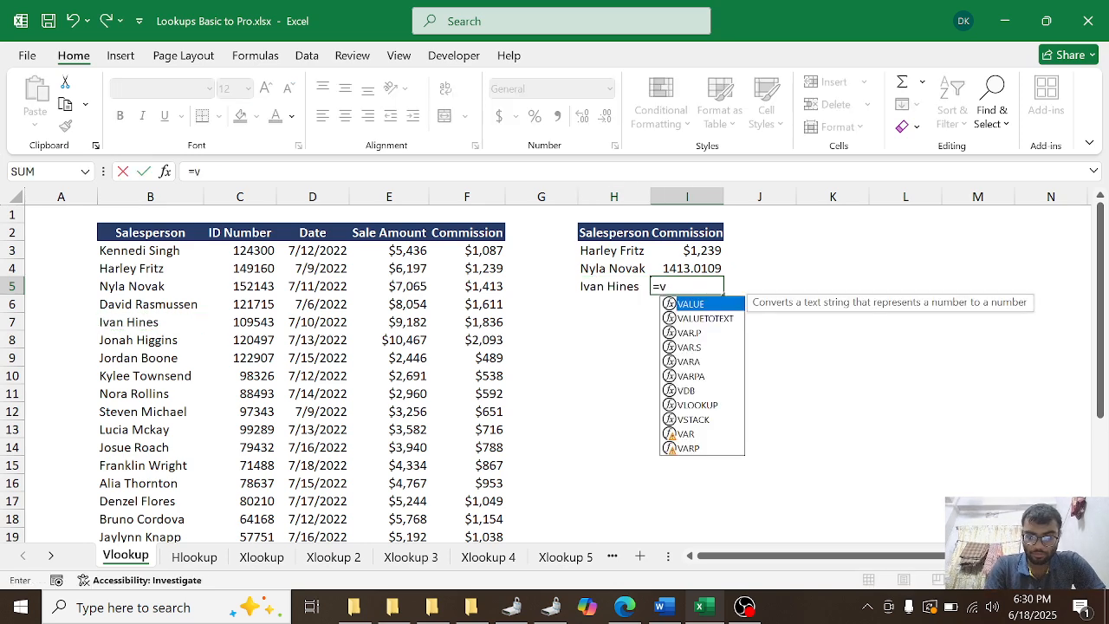
text(lo)
key(Tab)
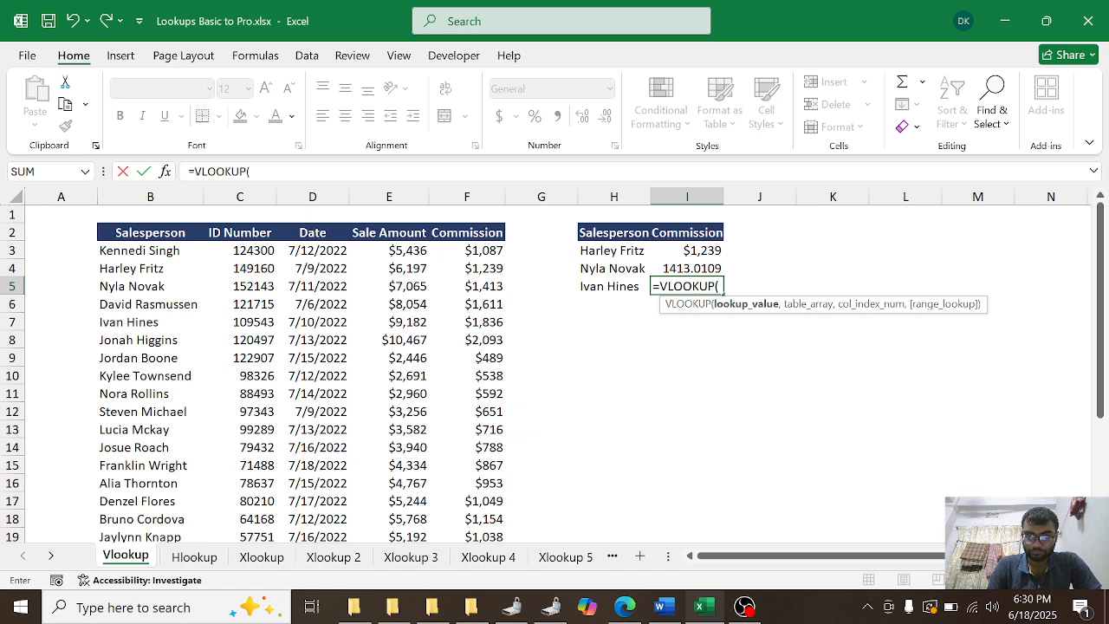
click(630, 295)
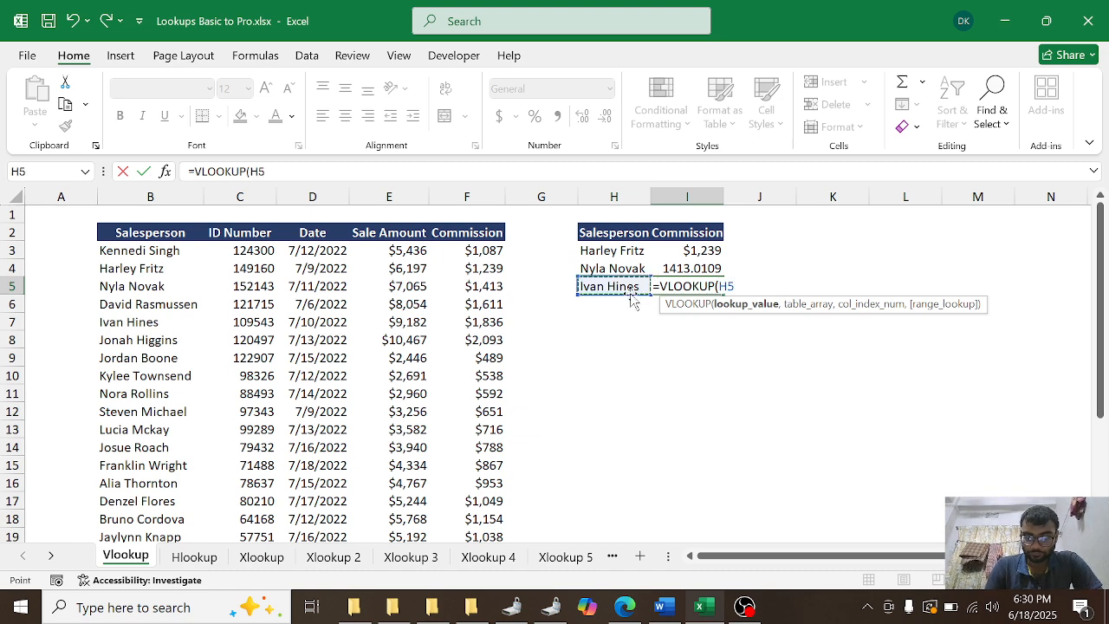
text(,)
click(123, 250)
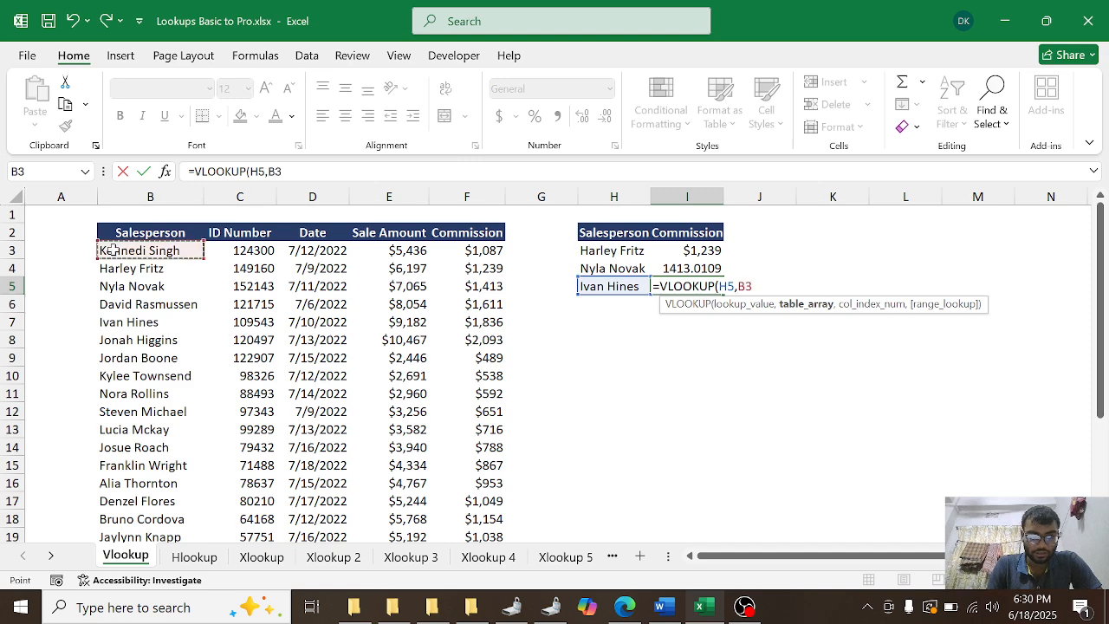
drag(124, 250, 498, 522)
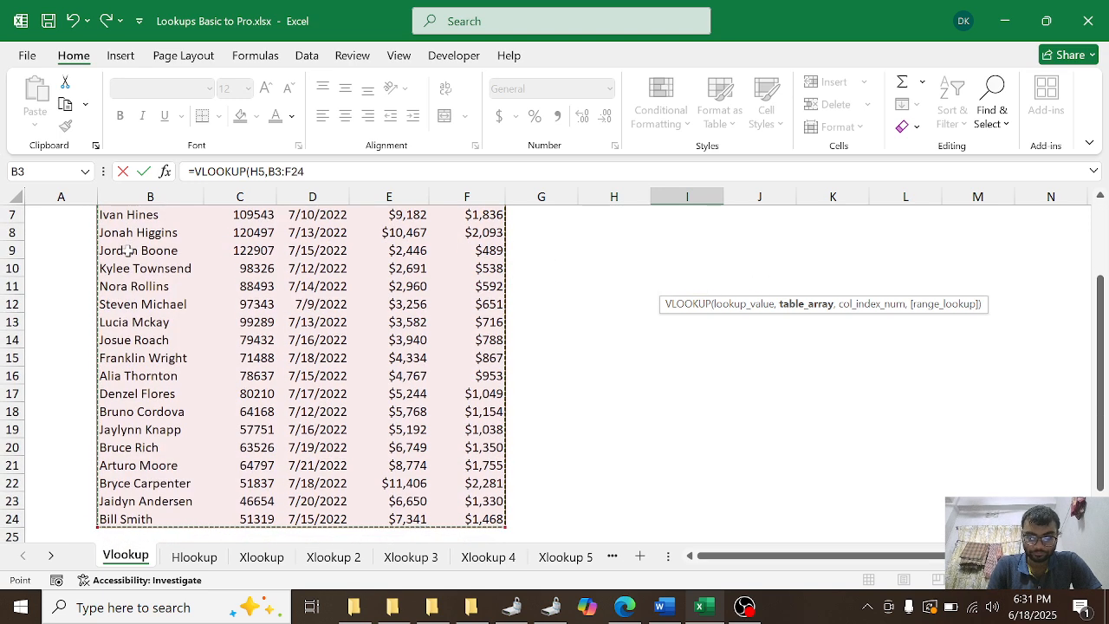
scroll(498, 350, up, 2)
text(,5)
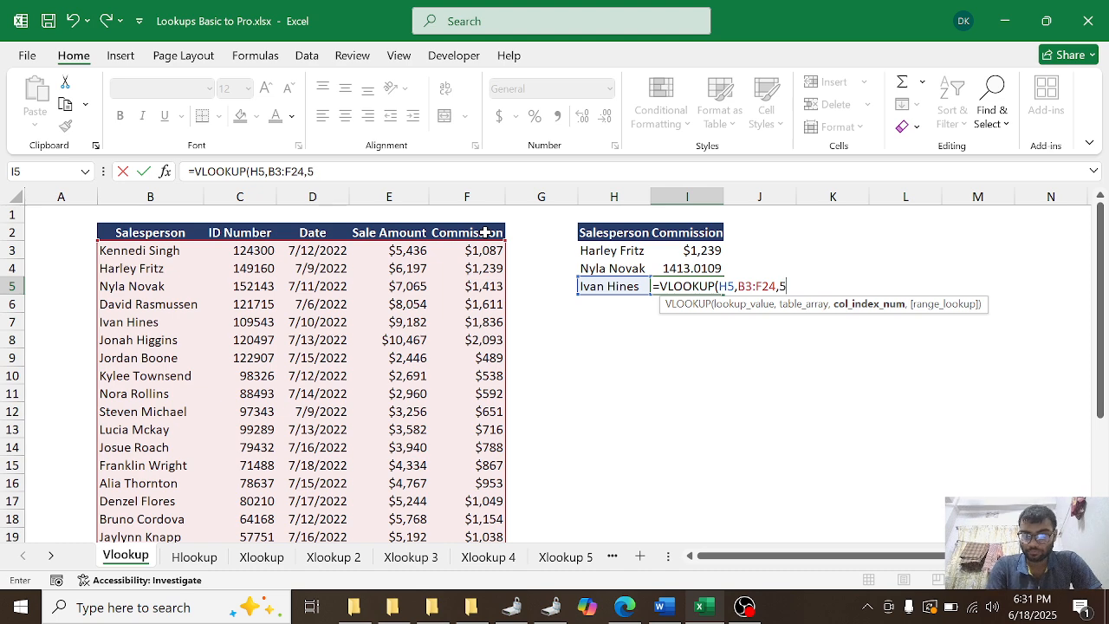
key(Return)
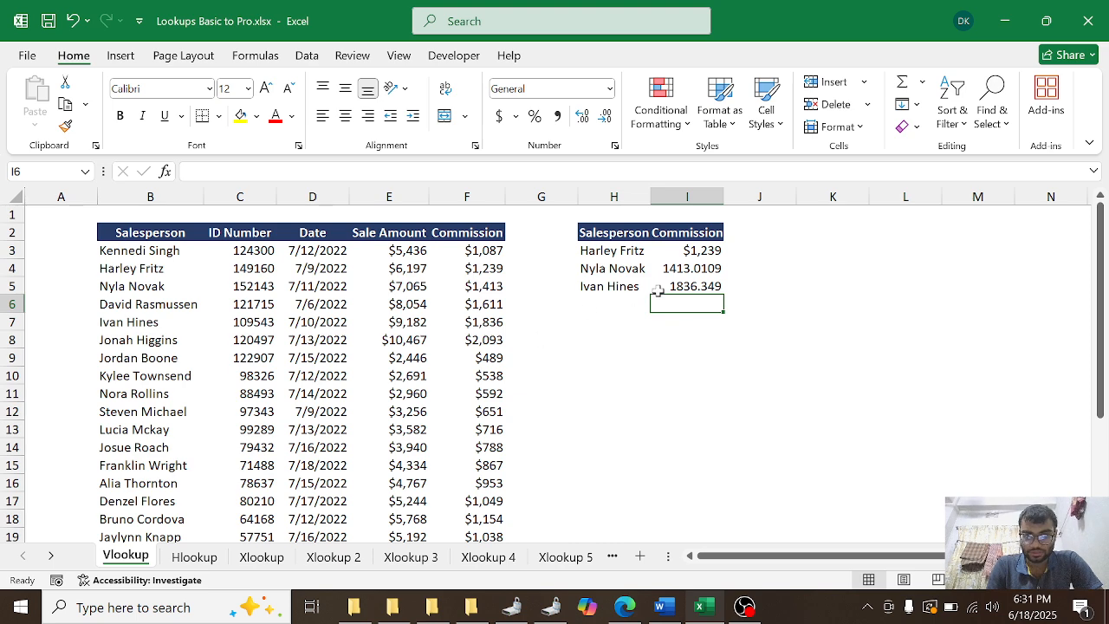
Step: Copy the salesperson name from cell B11 into cell H6 of the lookup table
click(149, 394)
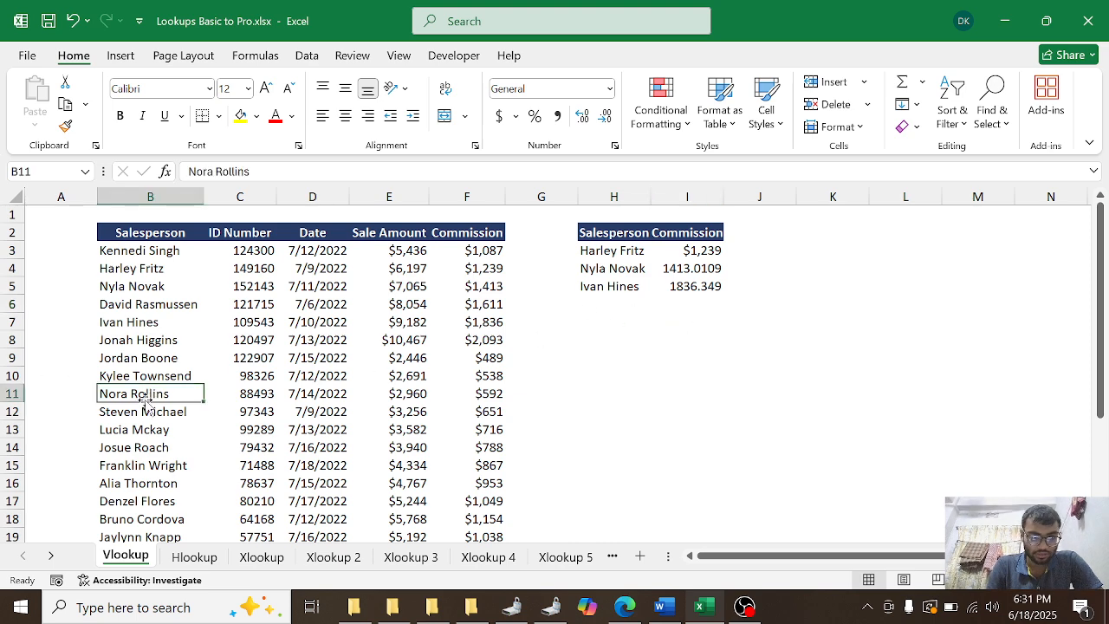
key(ctrl+c)
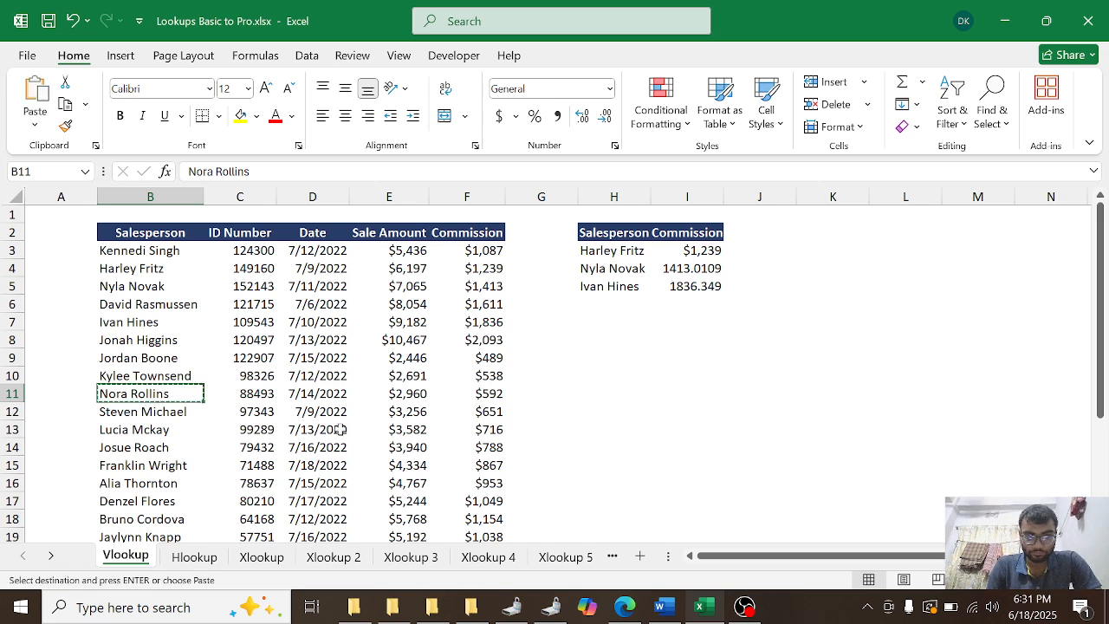
click(588, 303)
key(ctrl+v)
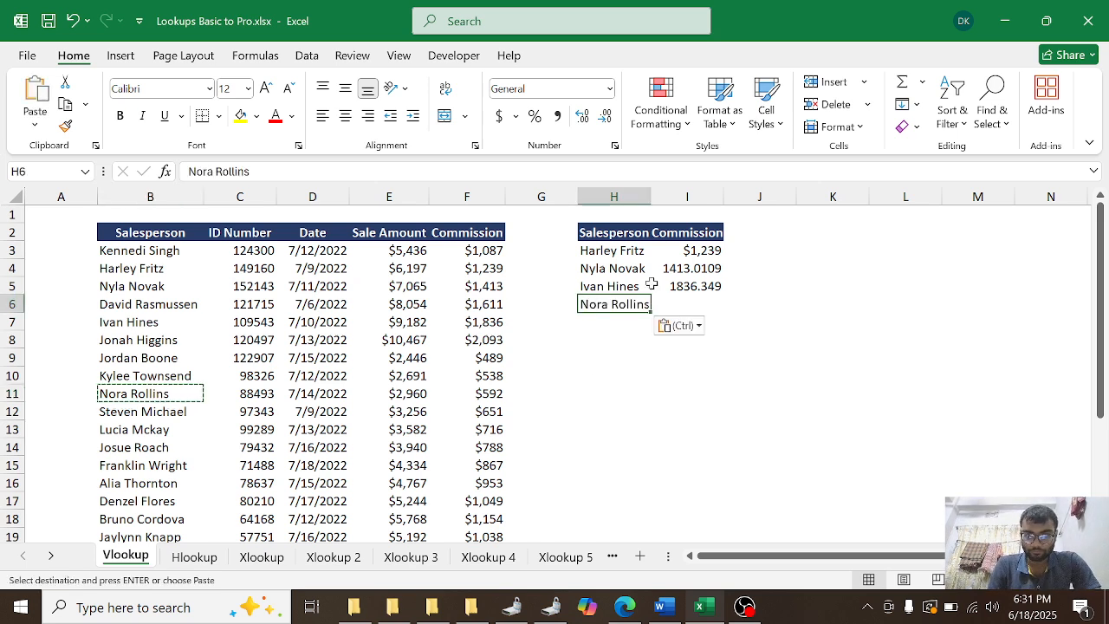
Step: Enter the formula =VLOOKUP(H6,B3:F24,5) in cell I6 to look up that salesperson's commission
click(671, 302)
text(=vlo)
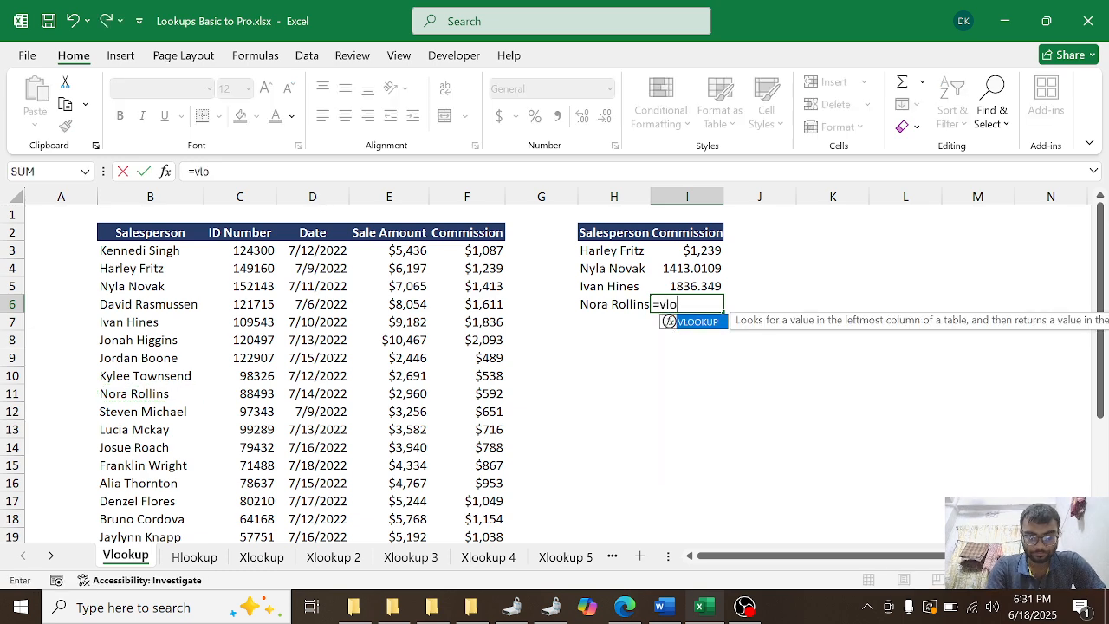
key(Tab)
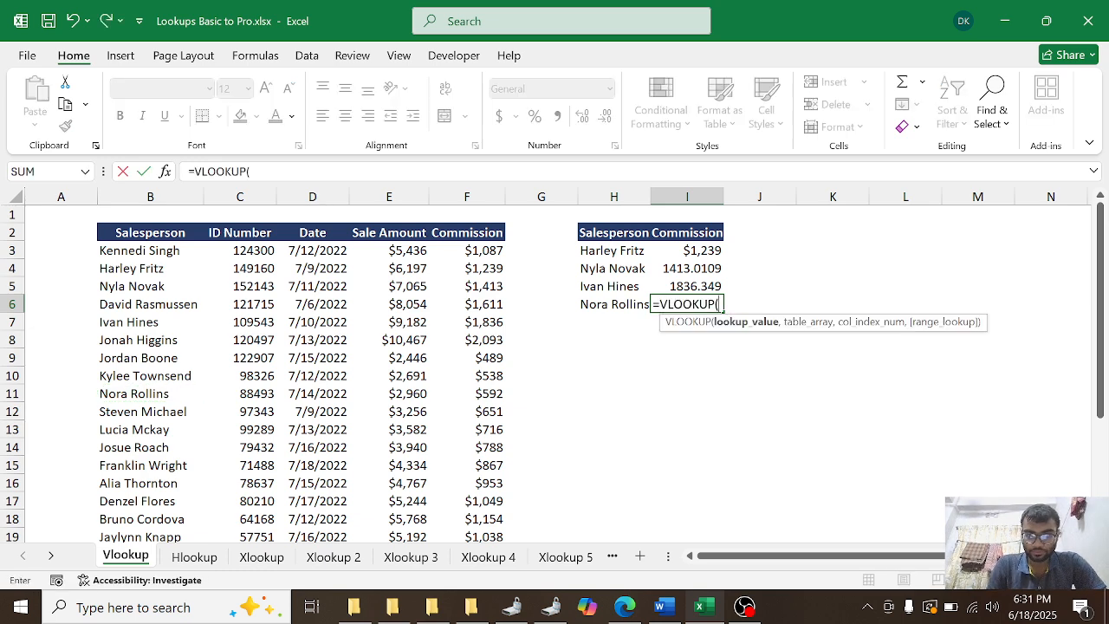
click(602, 308)
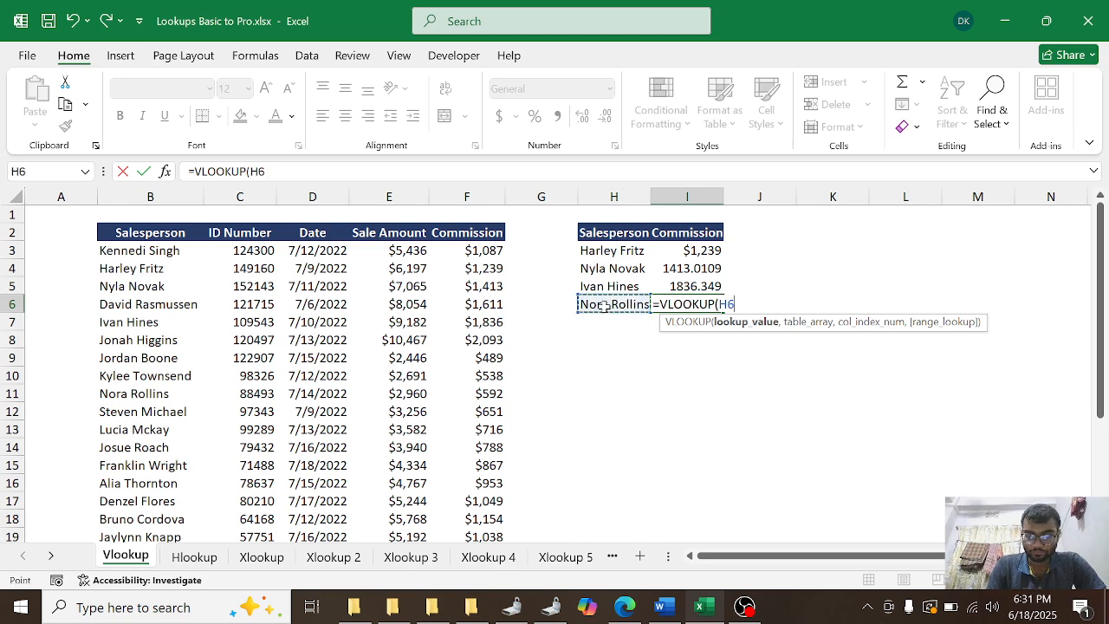
text(,)
click(129, 246)
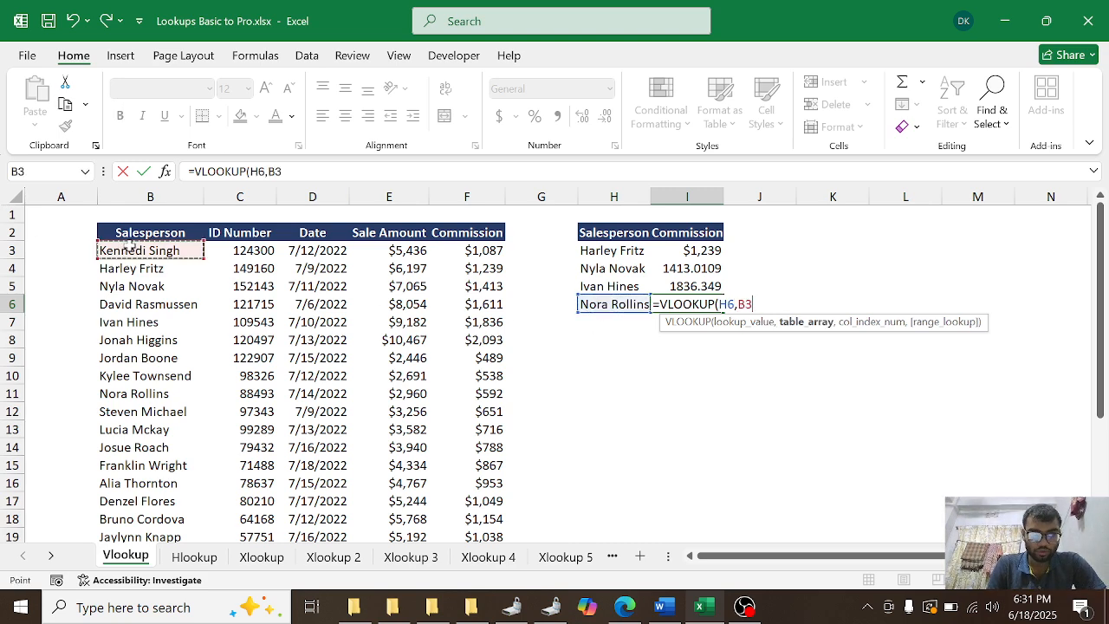
key(ctrl+shift+Right)
key(ctrl+shift+Down)
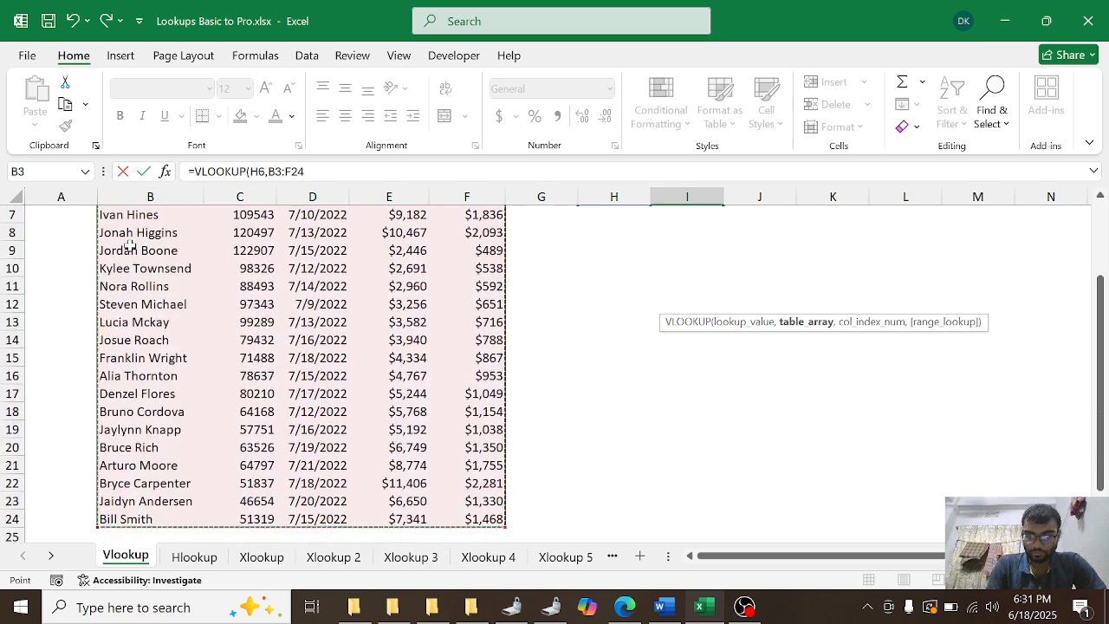
text(,)
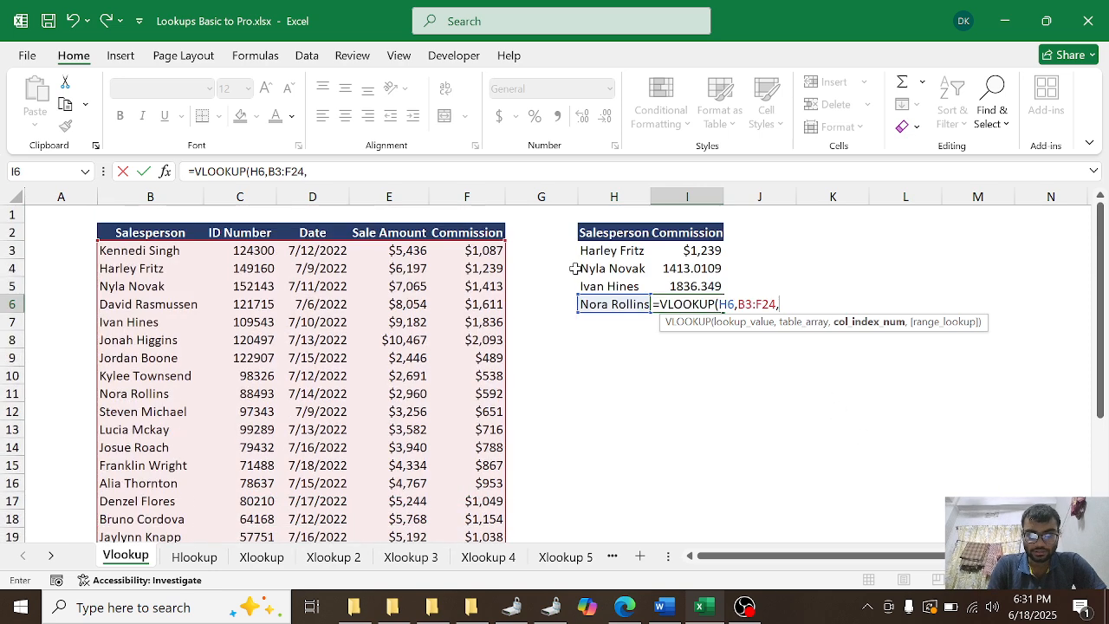
text(5)
key(Return)
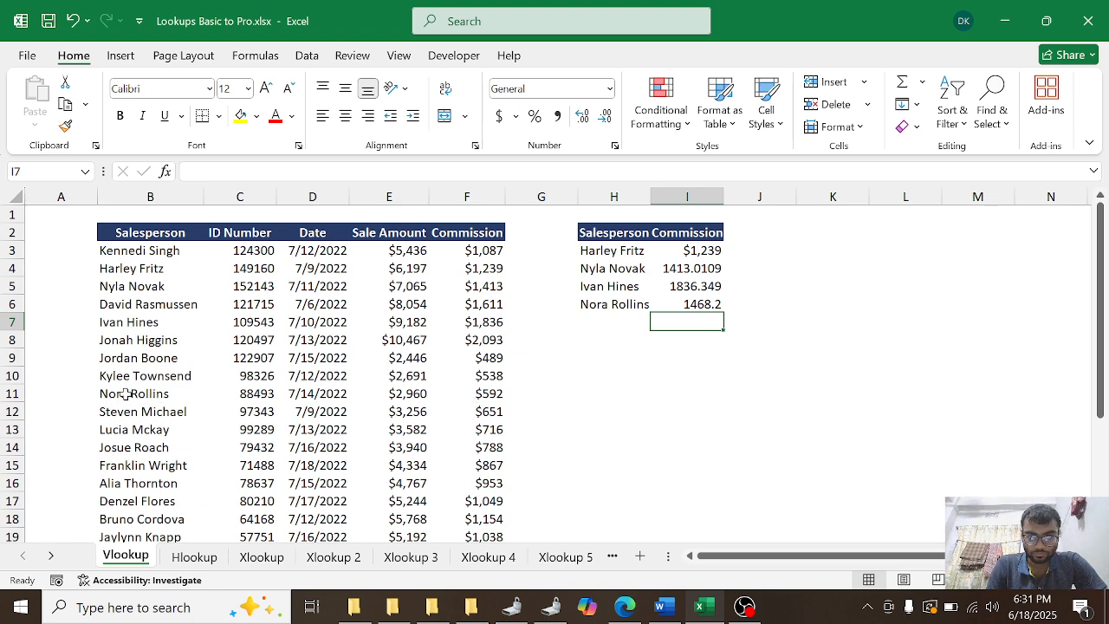
Step: Add FALSE (exact match) as the range_lookup argument of the VLOOKUP formula in cell I6
double_click(684, 307)
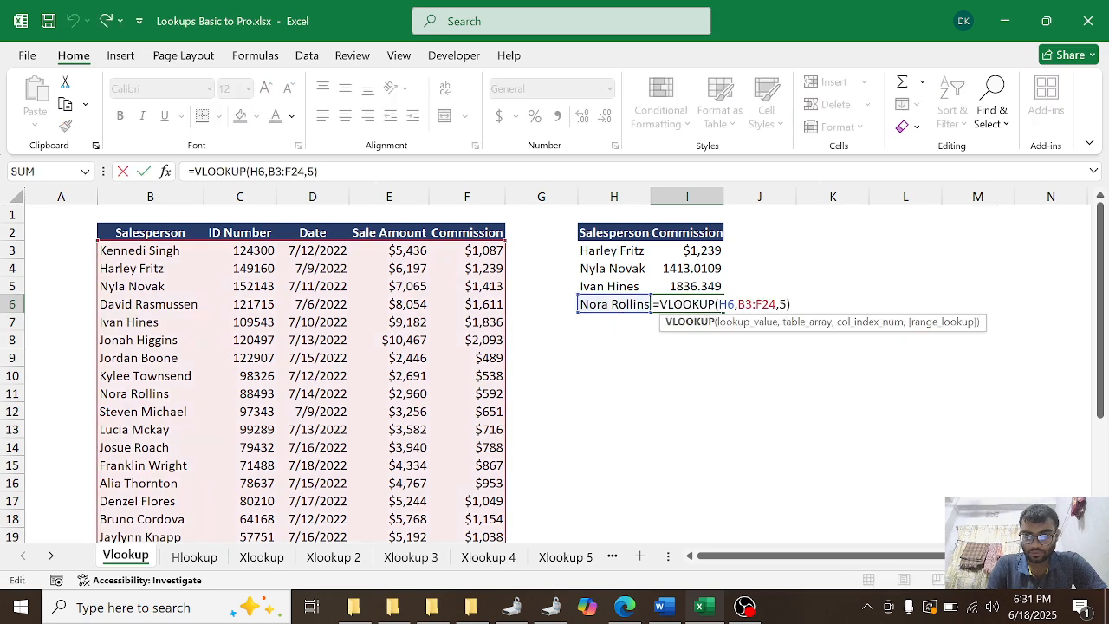
key(Left)
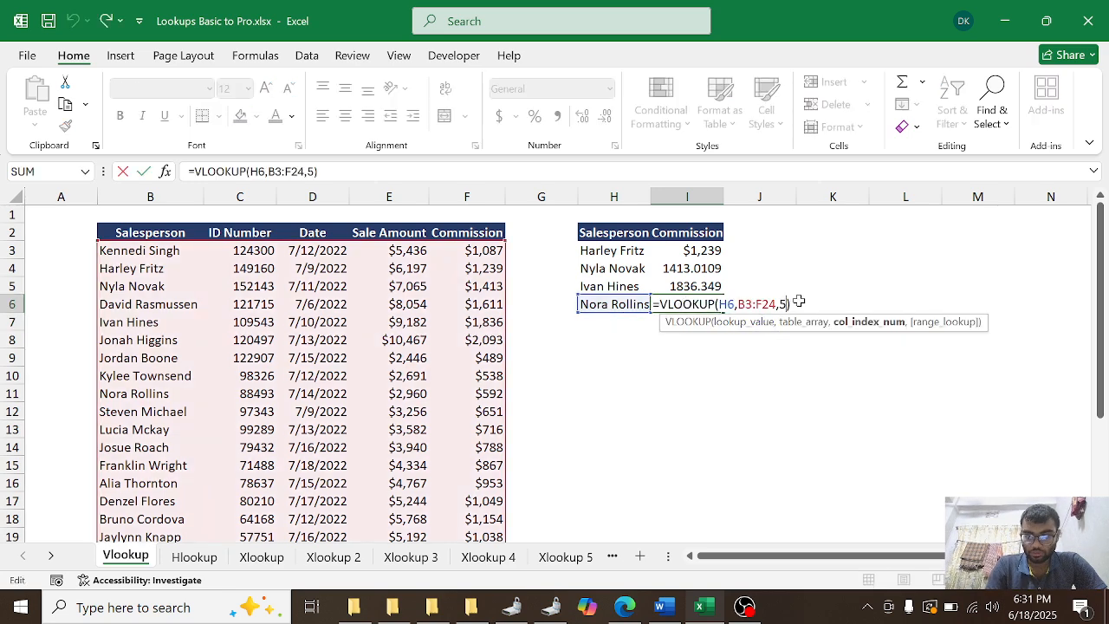
text(,)
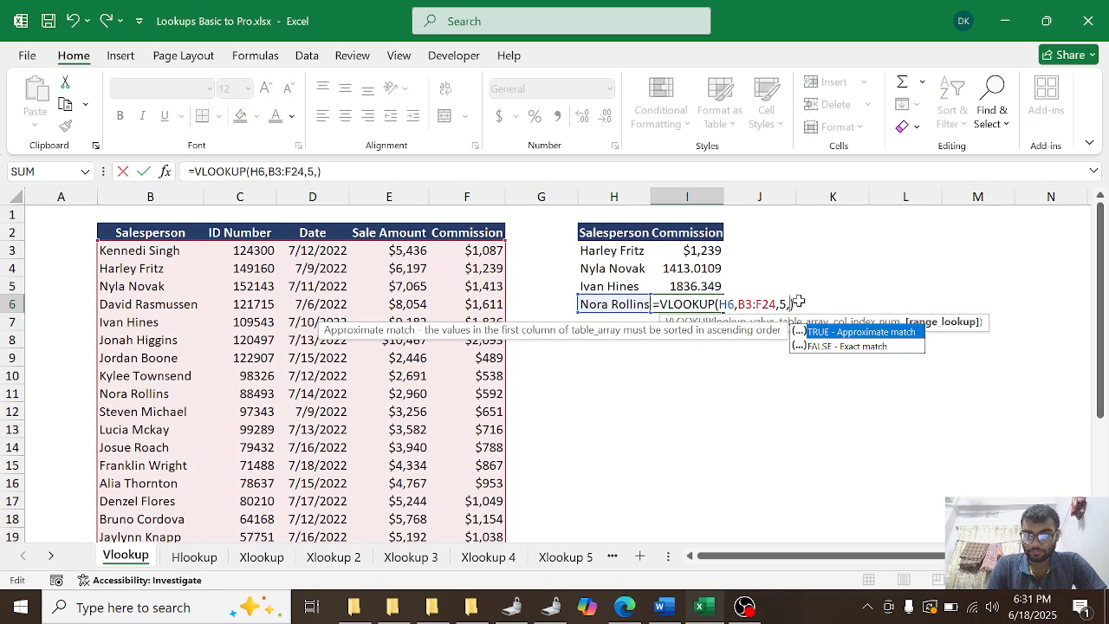
double_click(828, 345)
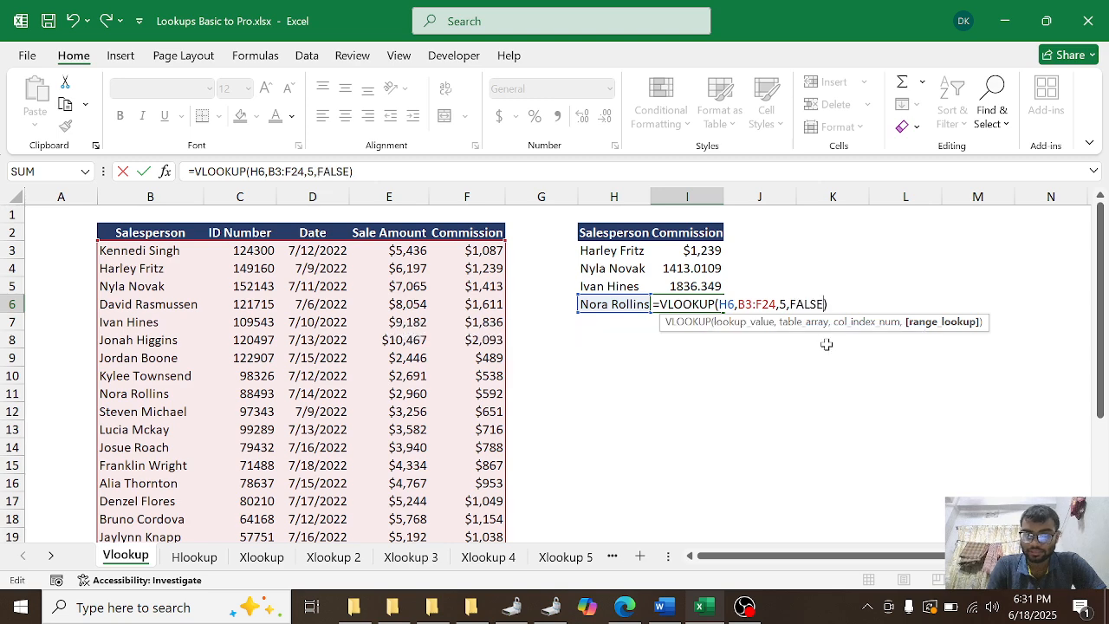
key(Return)
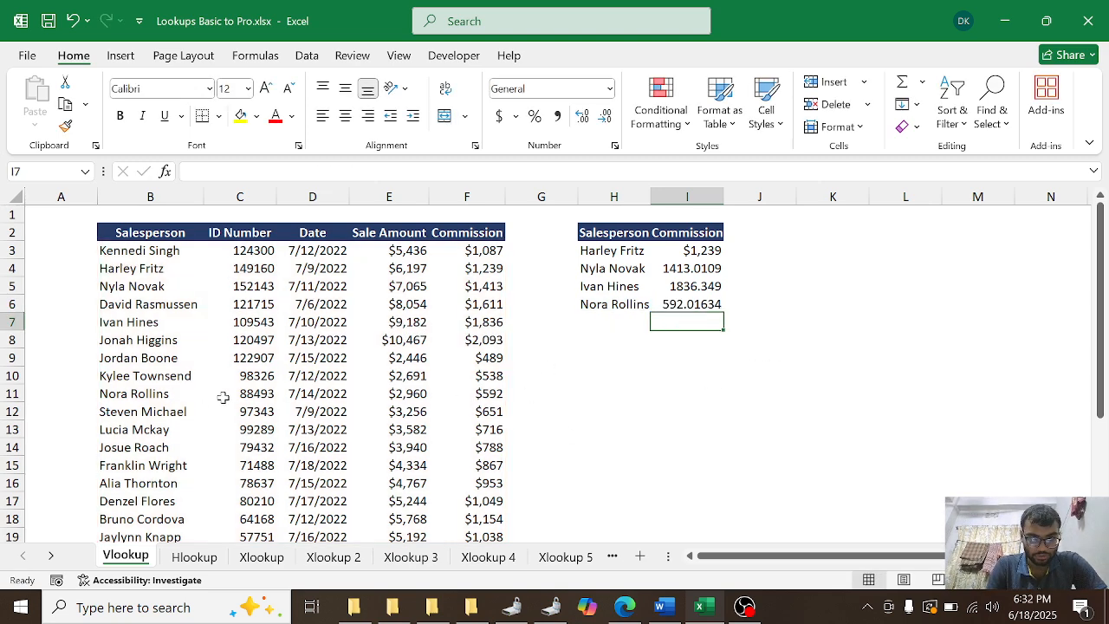
Step: Add the exact-match argument FALSE to the VLOOKUP formula in cell I5
double_click(698, 285)
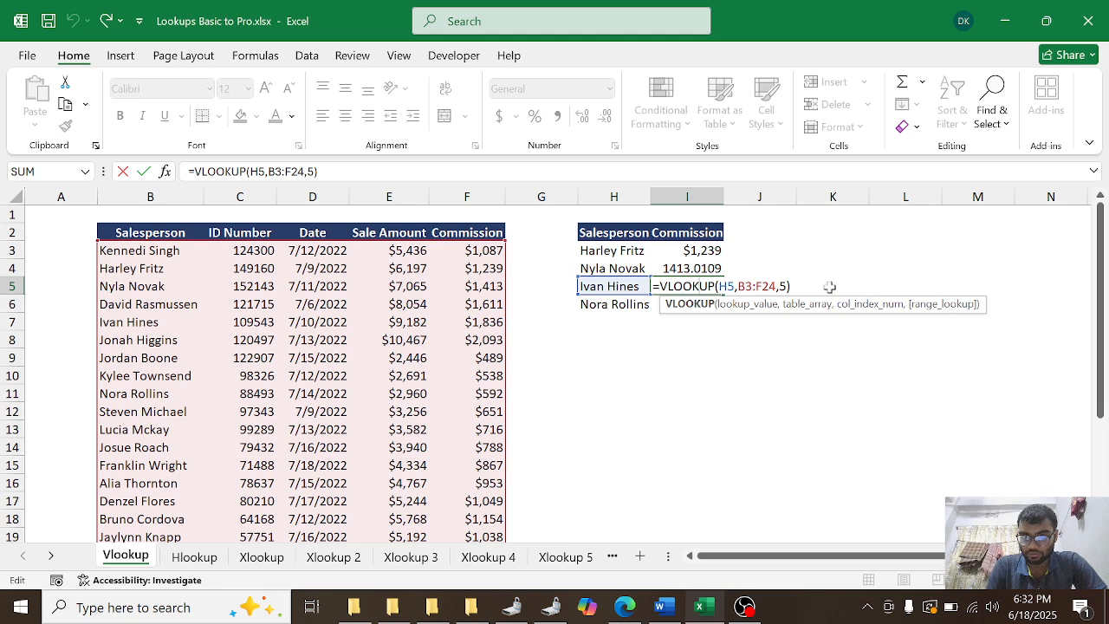
click(779, 286)
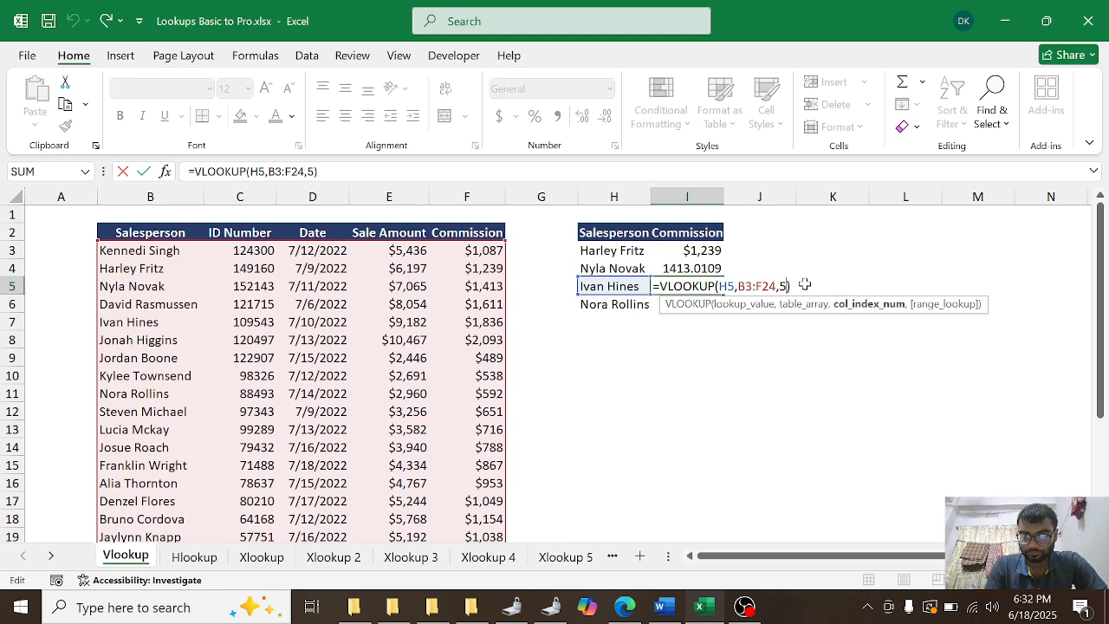
text(,)
key(Down)
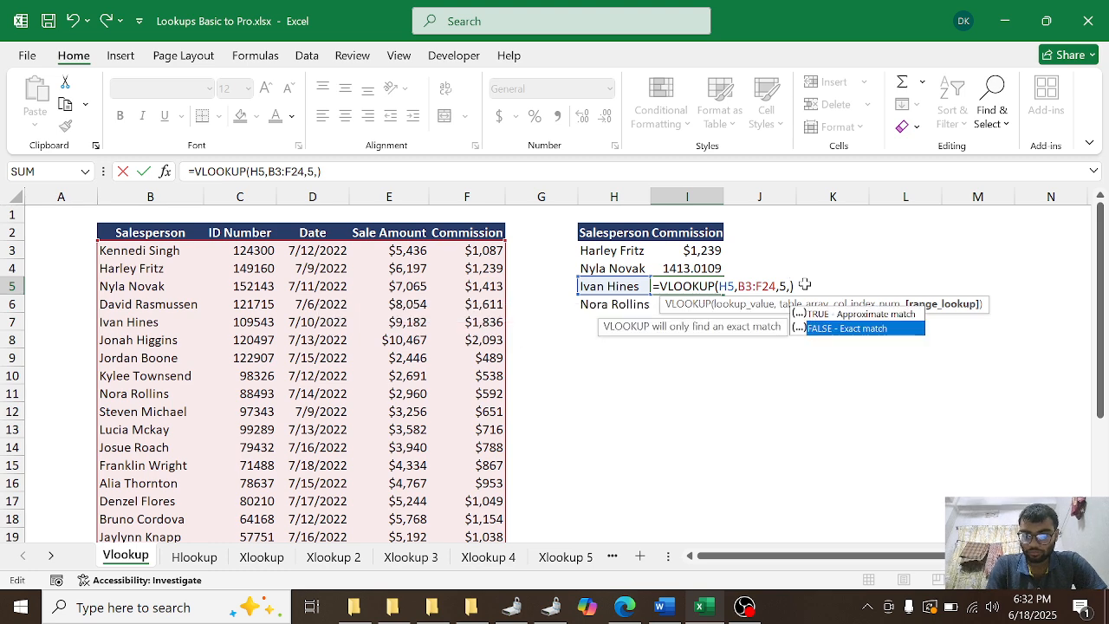
double_click(873, 332)
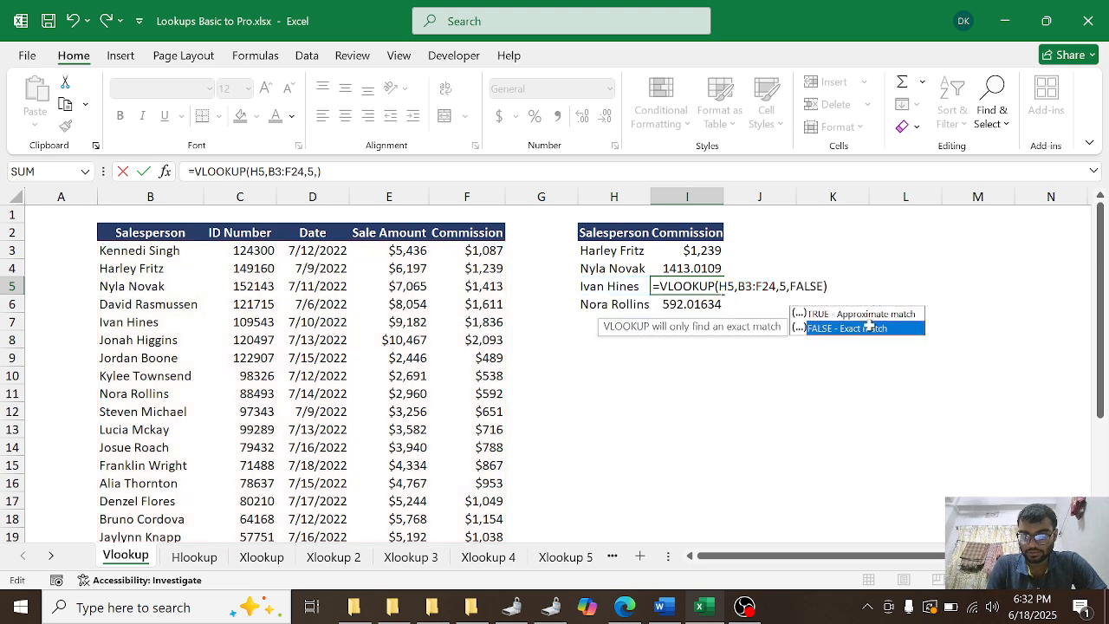
key(Return)
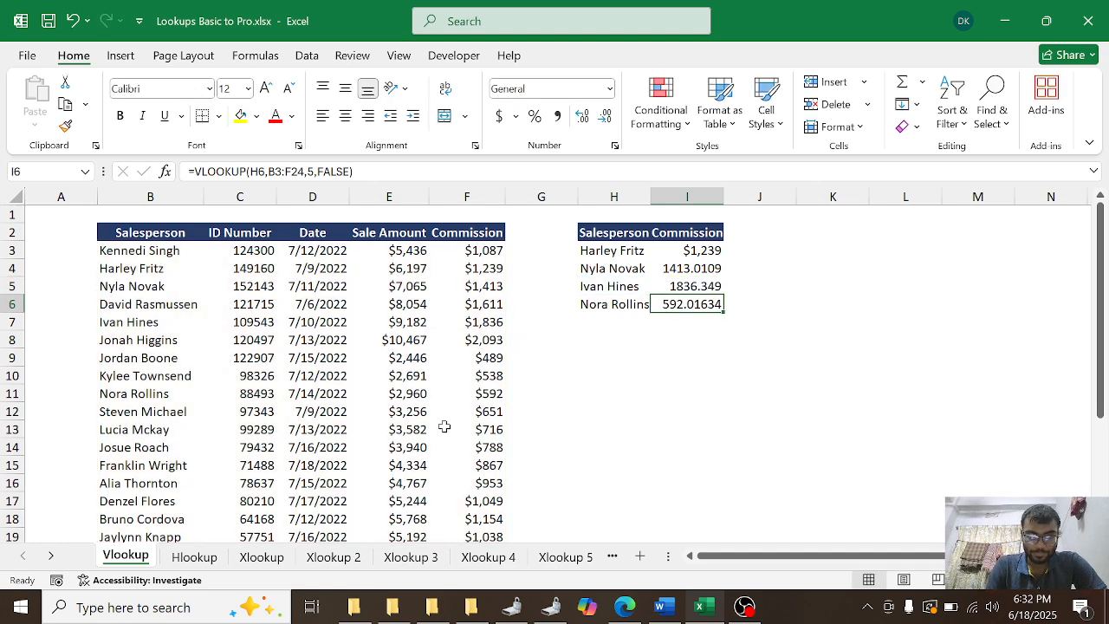
Step: On the Hlookup sheet, copy the salesperson name from cell H2 into cell B11
click(195, 558)
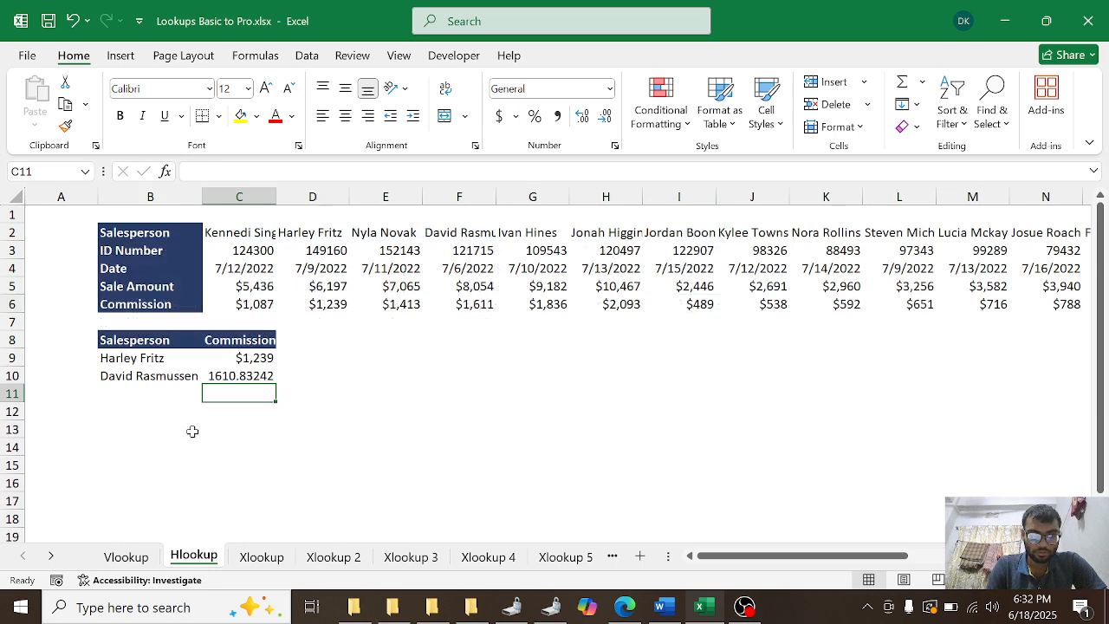
click(122, 394)
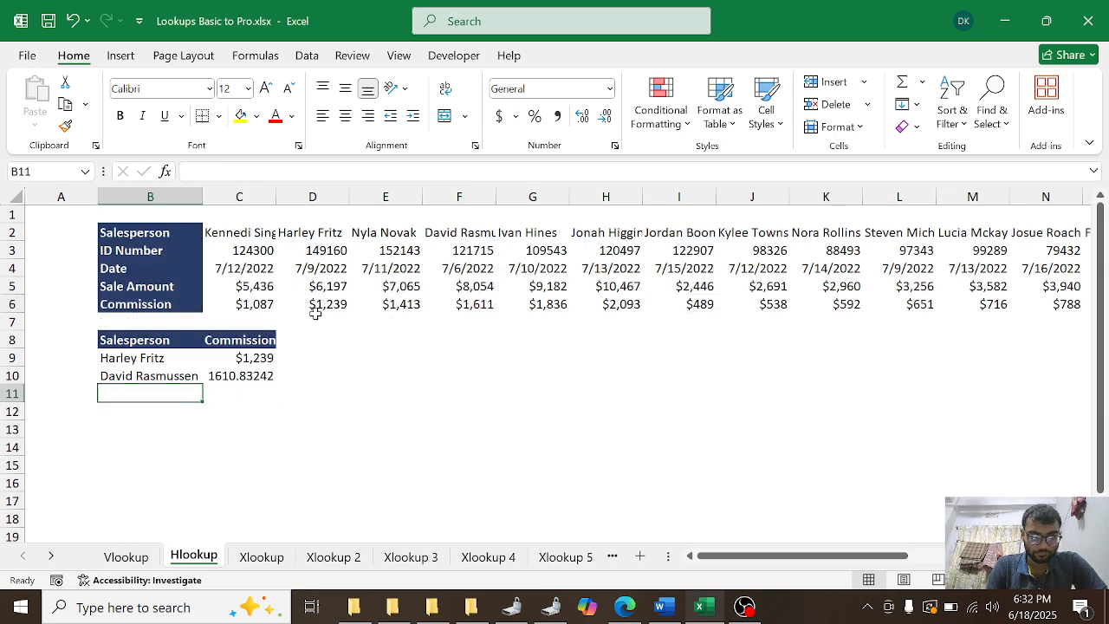
click(609, 234)
key(ctrl+c)
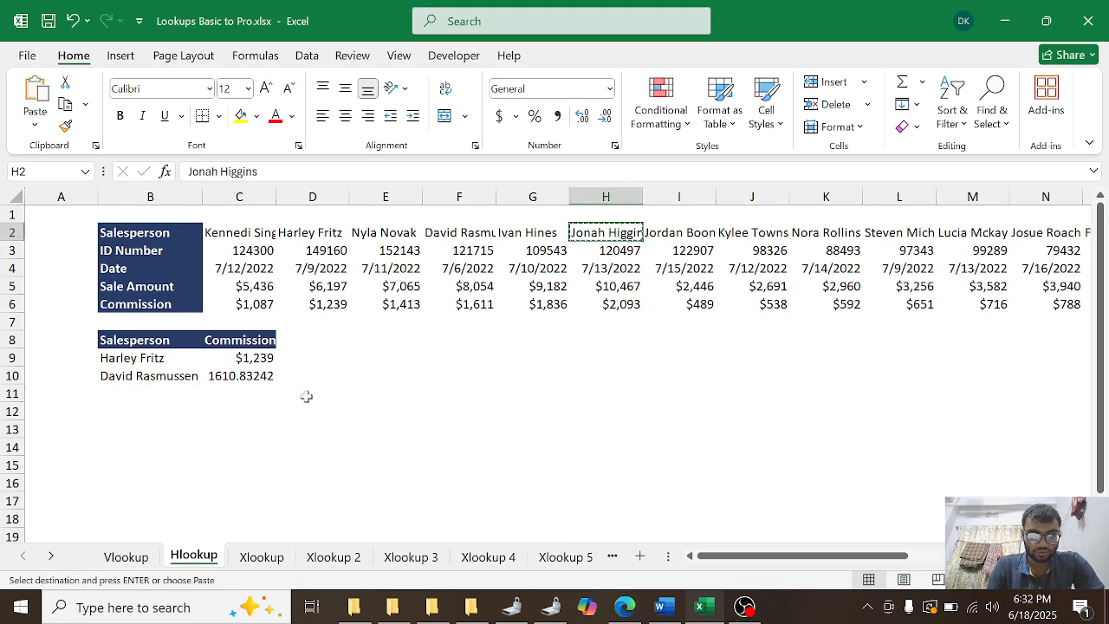
click(117, 381)
click(122, 393)
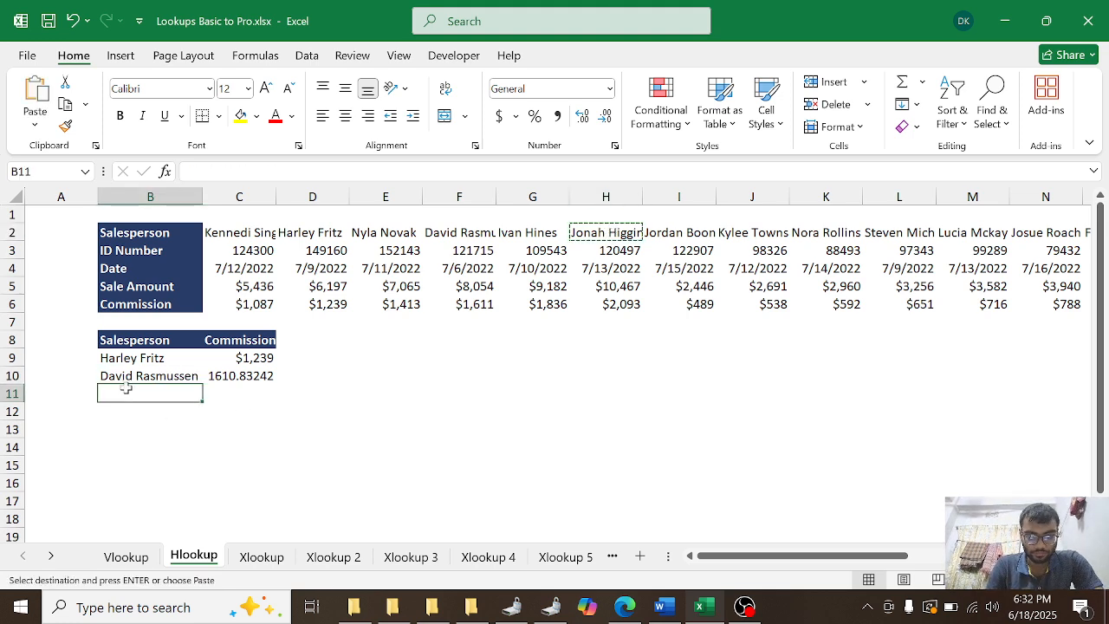
key(ctrl+v)
Step: Start an HLOOKUP formula in cell C11 with B11 as the lookup value and C2:X6 as the table array
click(240, 395)
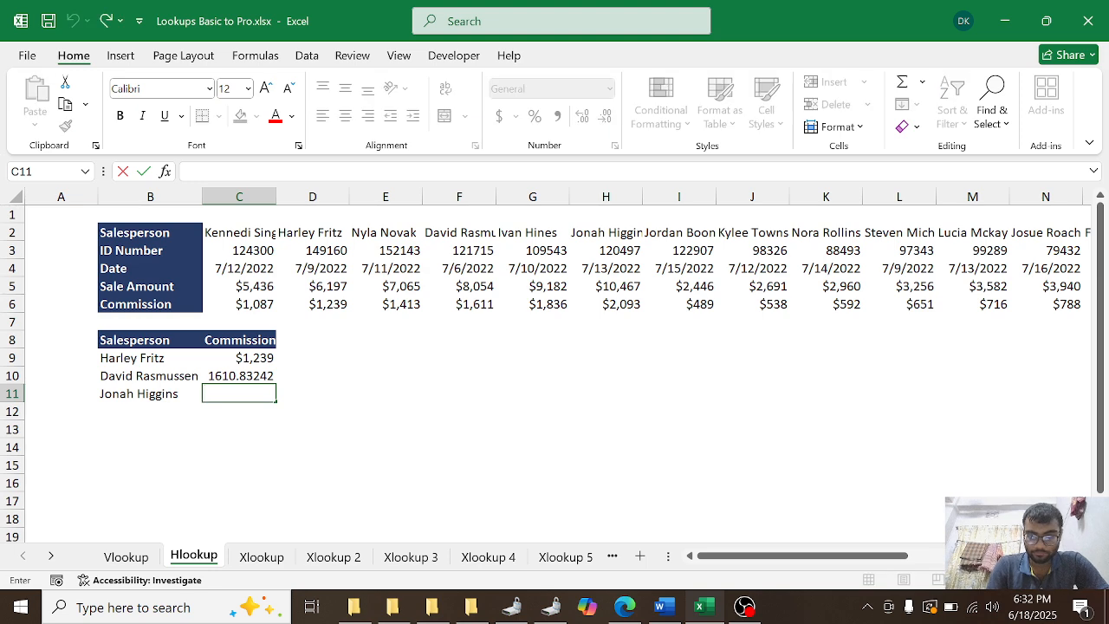
text(=)
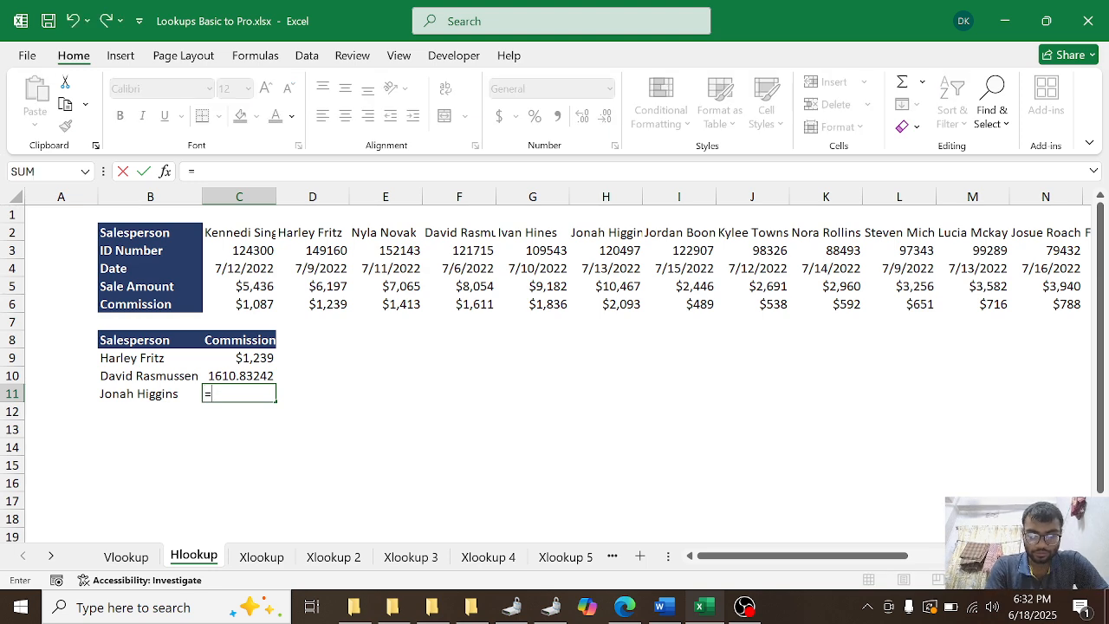
text(hlo)
key(Tab)
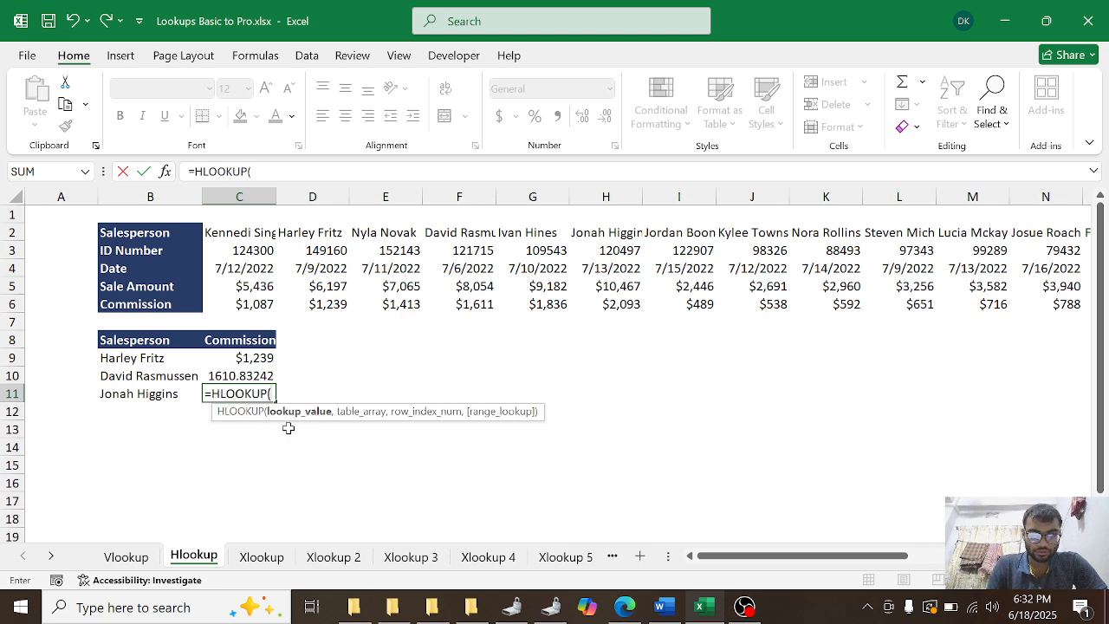
click(148, 395)
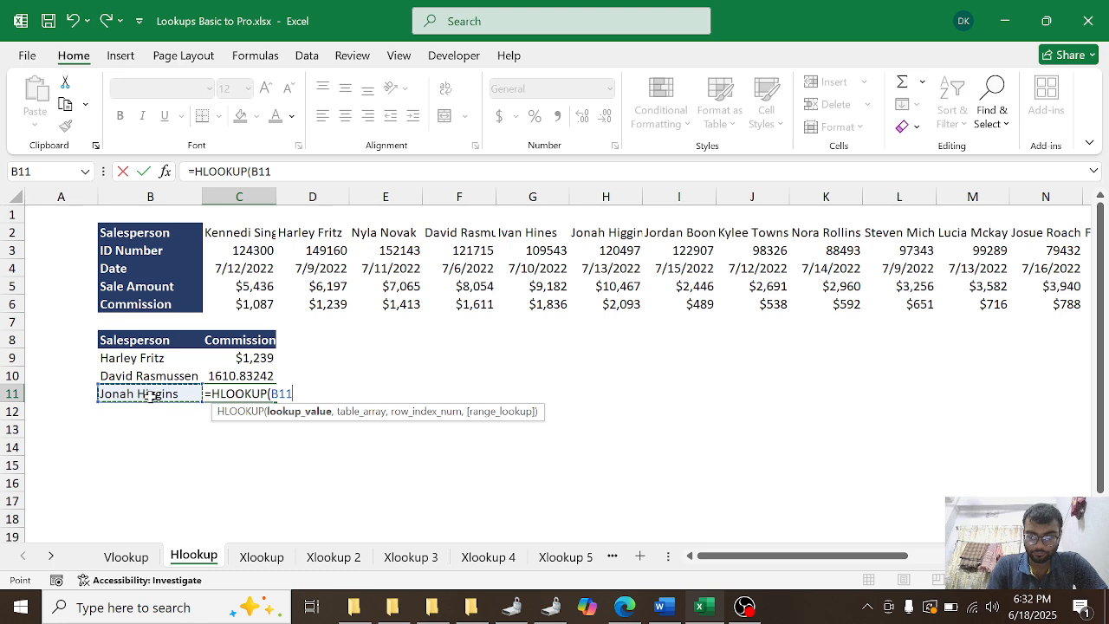
text(,)
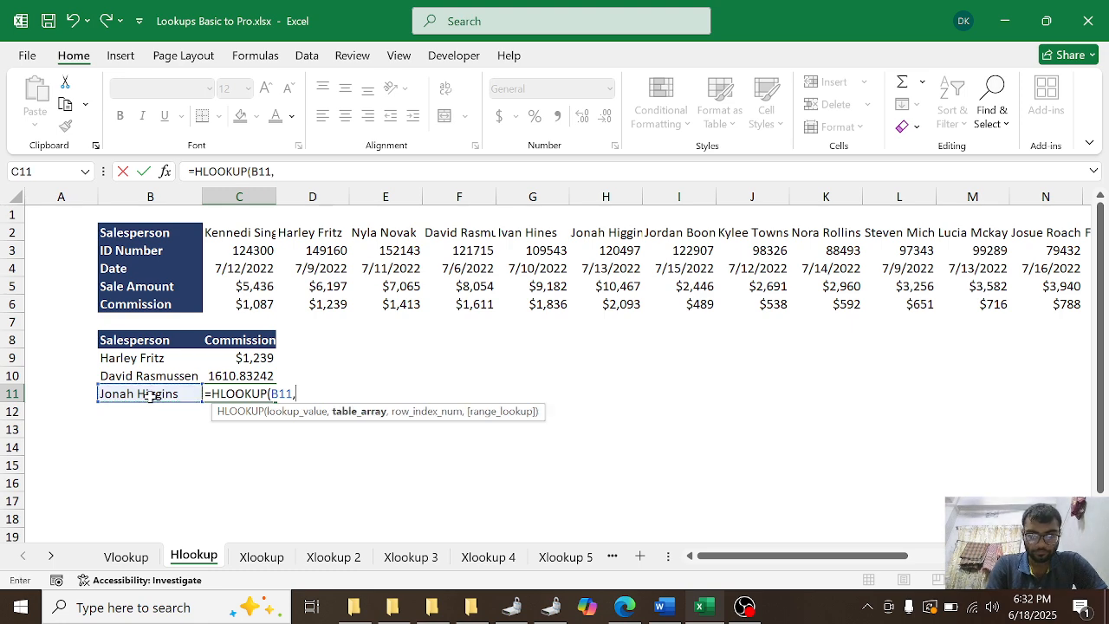
click(252, 230)
key(ctrl+shift+Right)
key(ctrl+shift+Down)
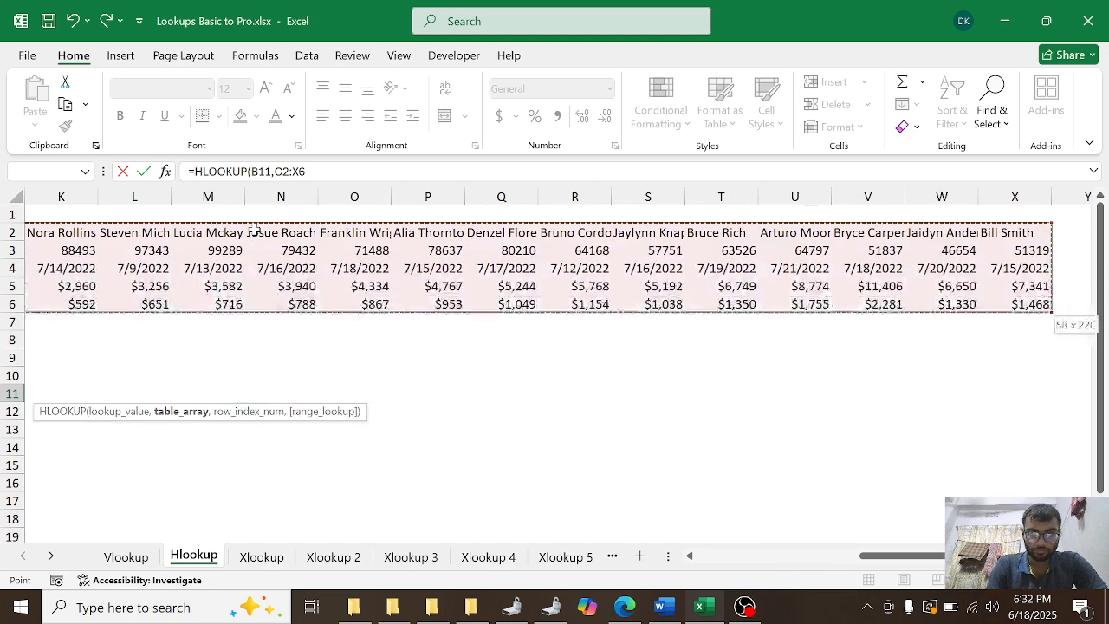
text(,)
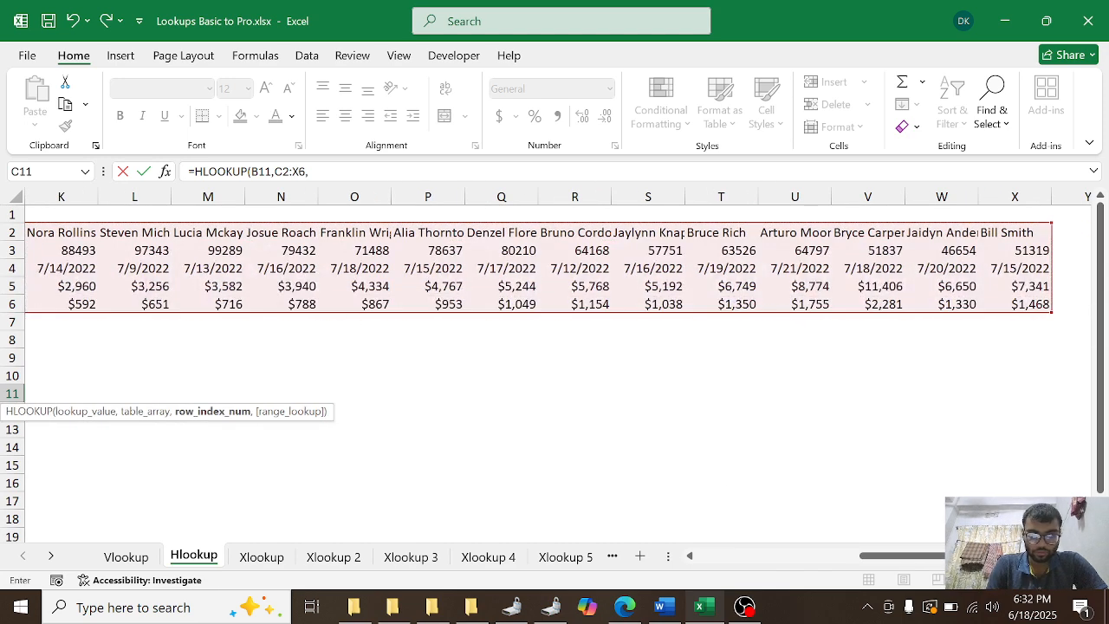
Step: Complete the HLOOKUP formula in cell C11 with row index number 5 and FALSE for an exact match
drag(961, 556, 708, 557)
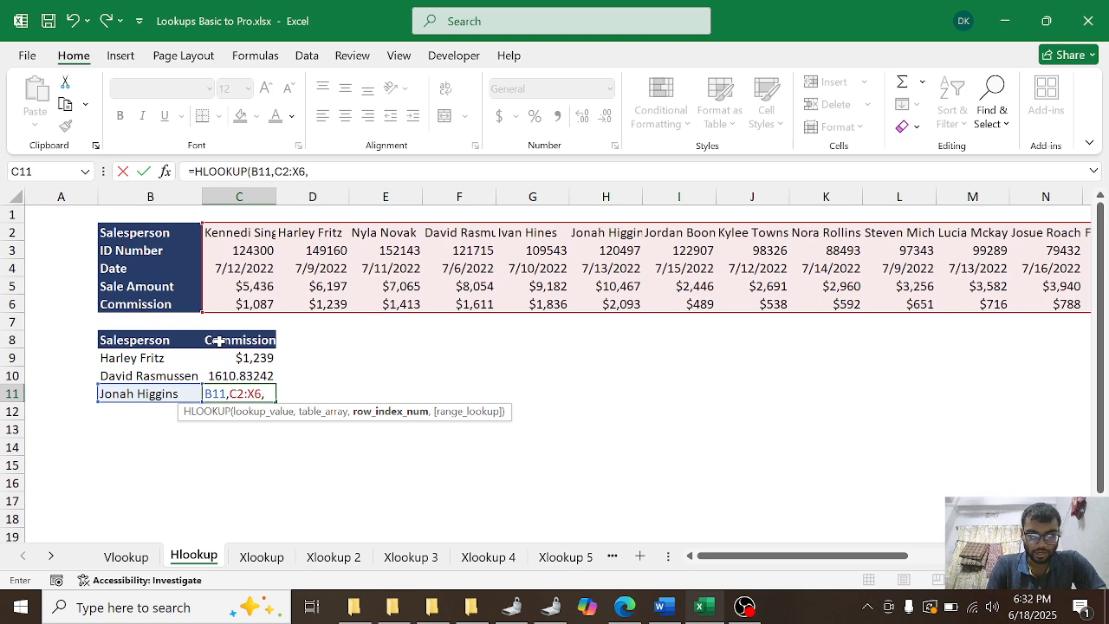
text(5,)
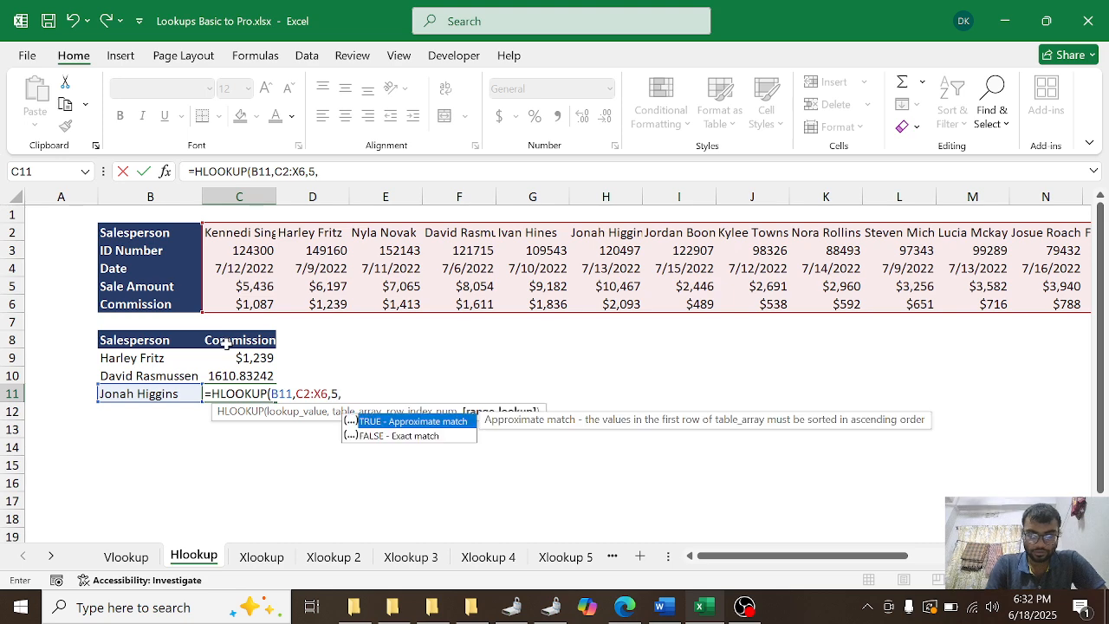
double_click(407, 435)
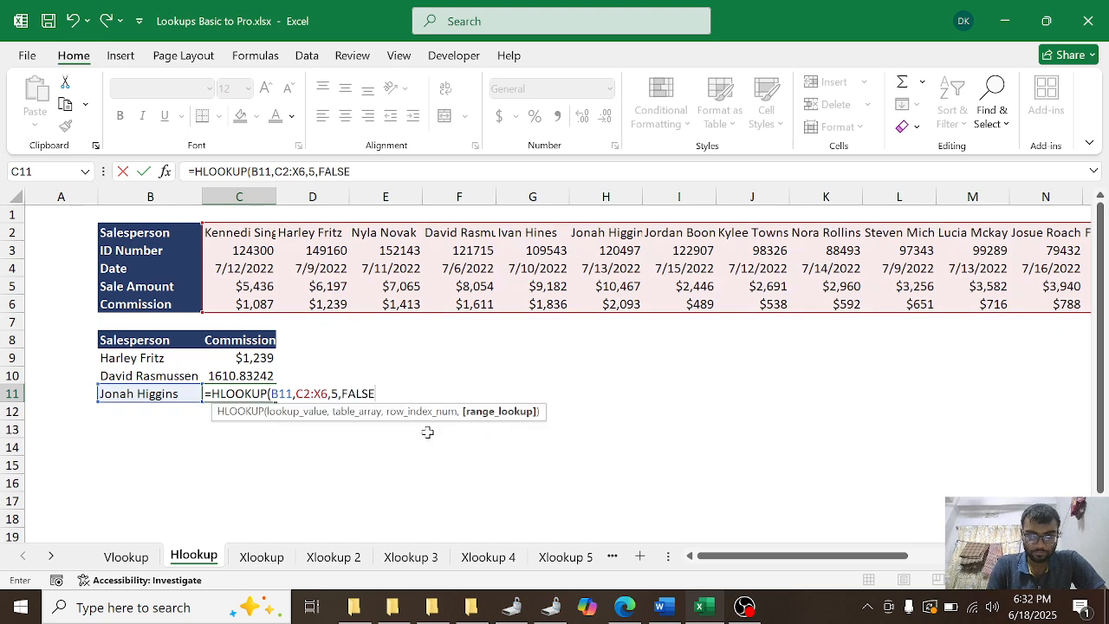
key(Return)
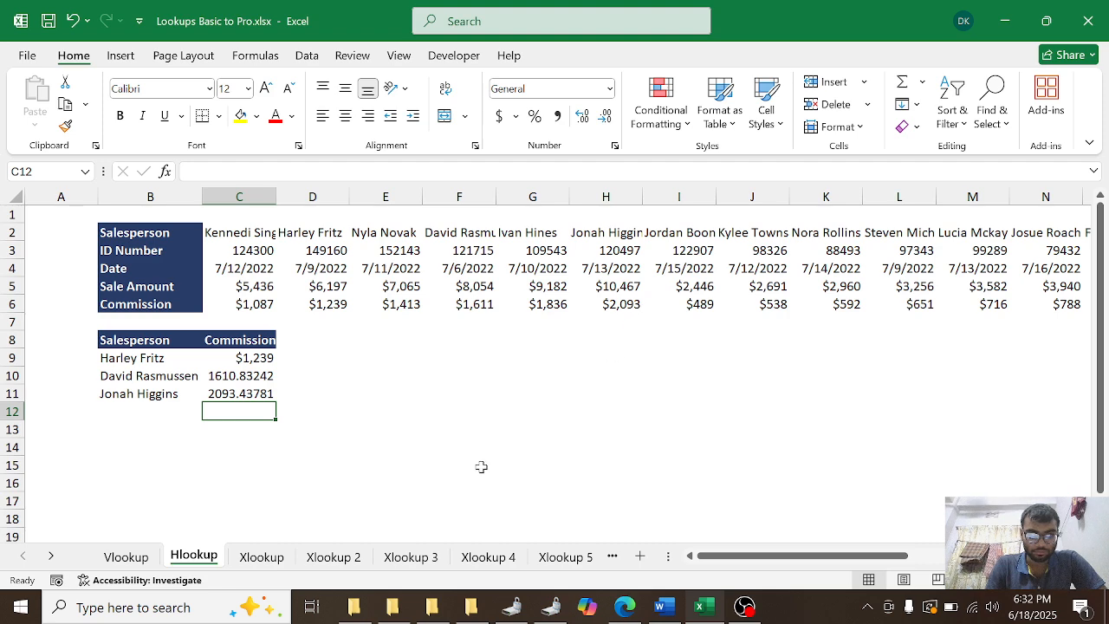
Step: On the Xlookup sheet, copy the salesperson name from cell F16 into H12 and autofit column H
click(275, 558)
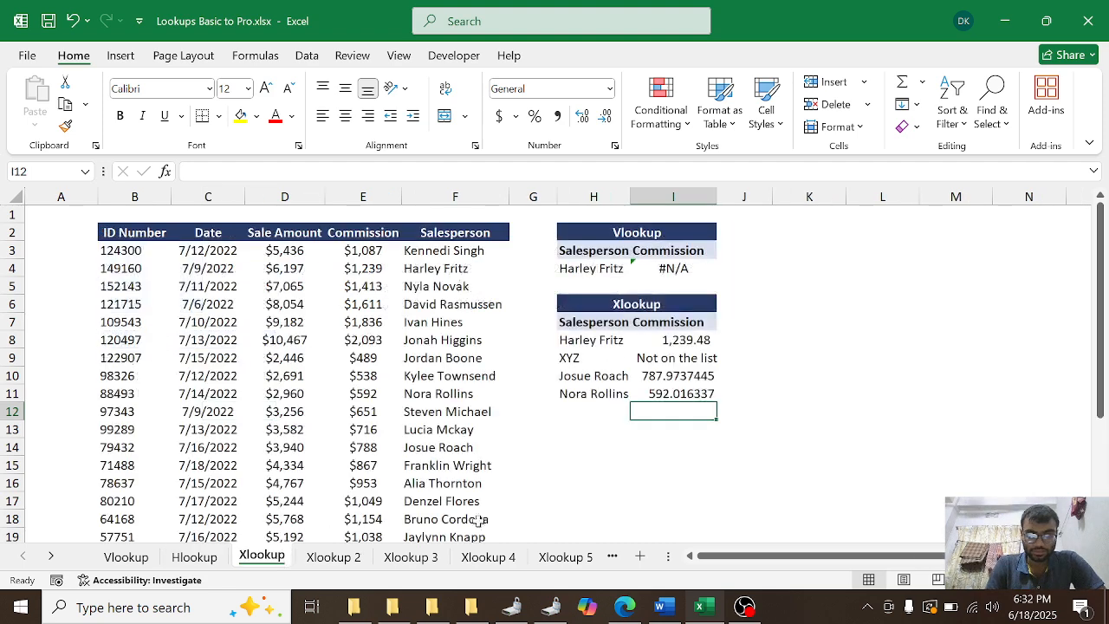
click(595, 412)
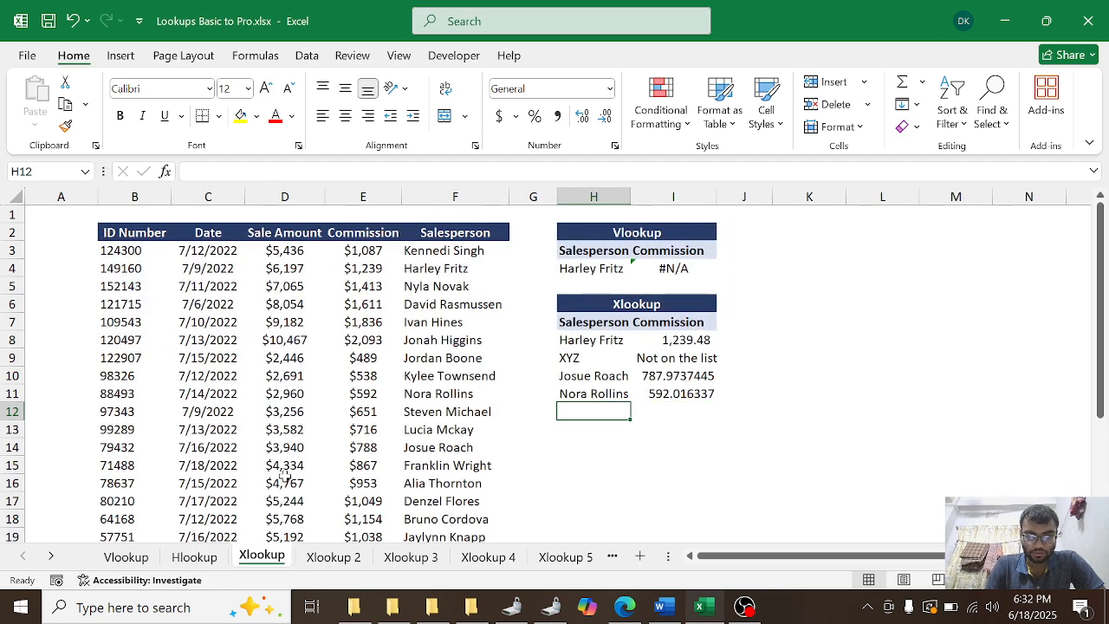
click(444, 484)
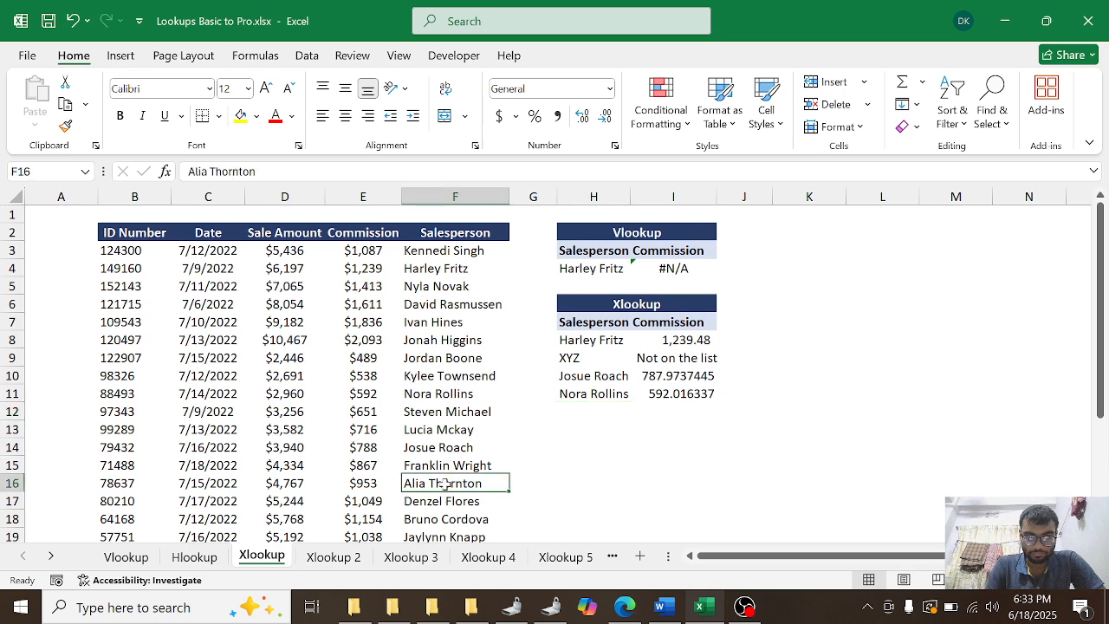
key(ctrl+c)
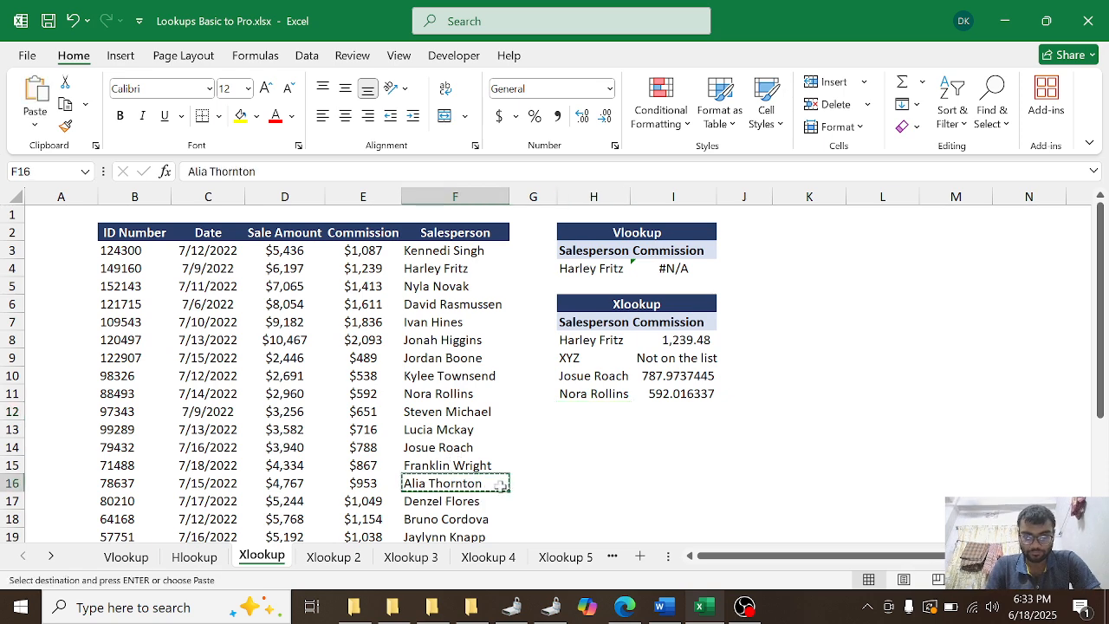
click(578, 413)
key(ctrl+v)
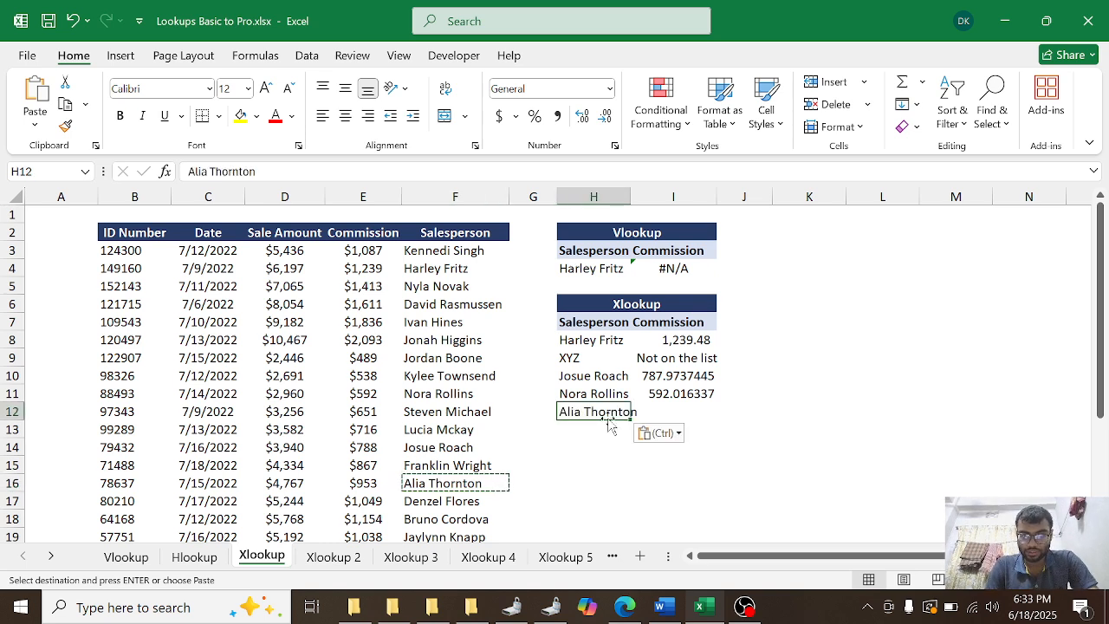
double_click(625, 197)
Step: Start an XLOOKUP formula in cell I12 with H12 as the lookup value and F3:F24 as the lookup array
click(682, 413)
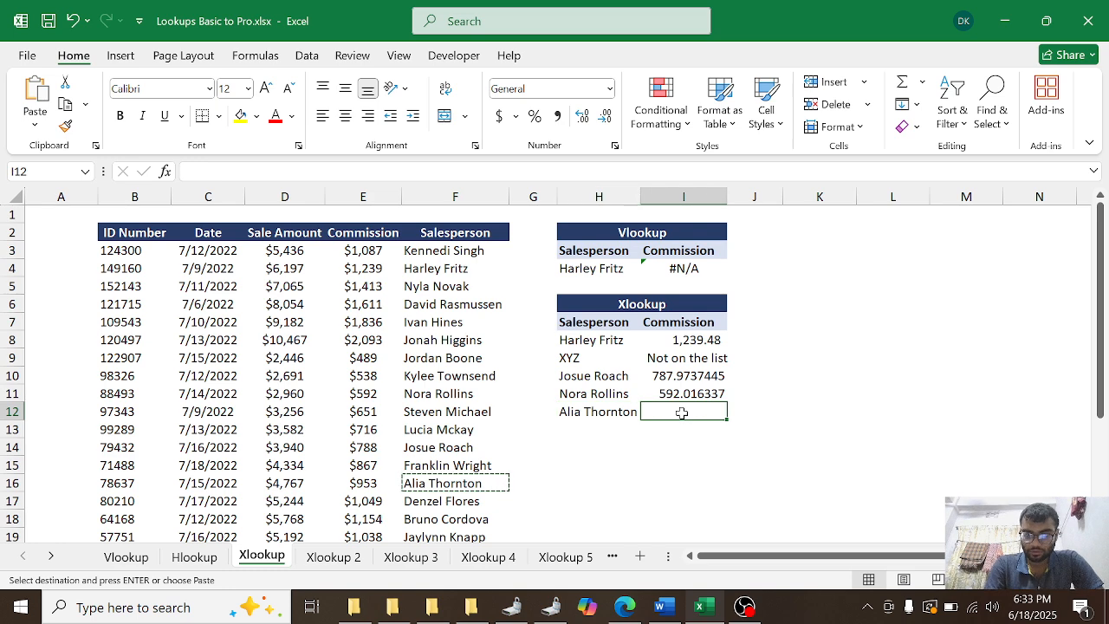
text(=xl)
key(Tab)
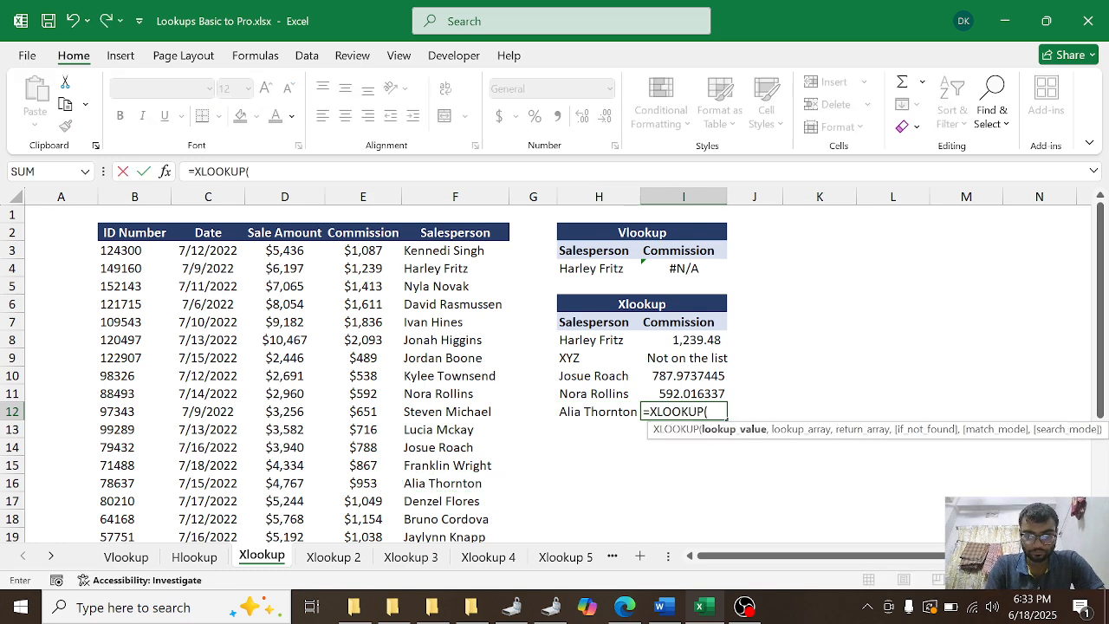
click(610, 410)
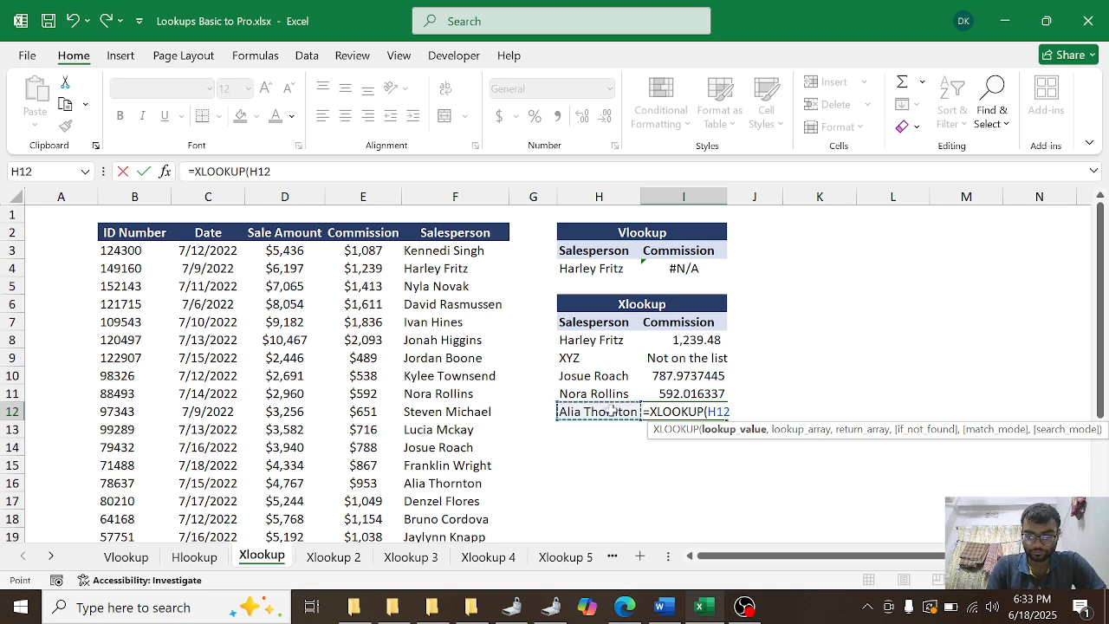
text(,)
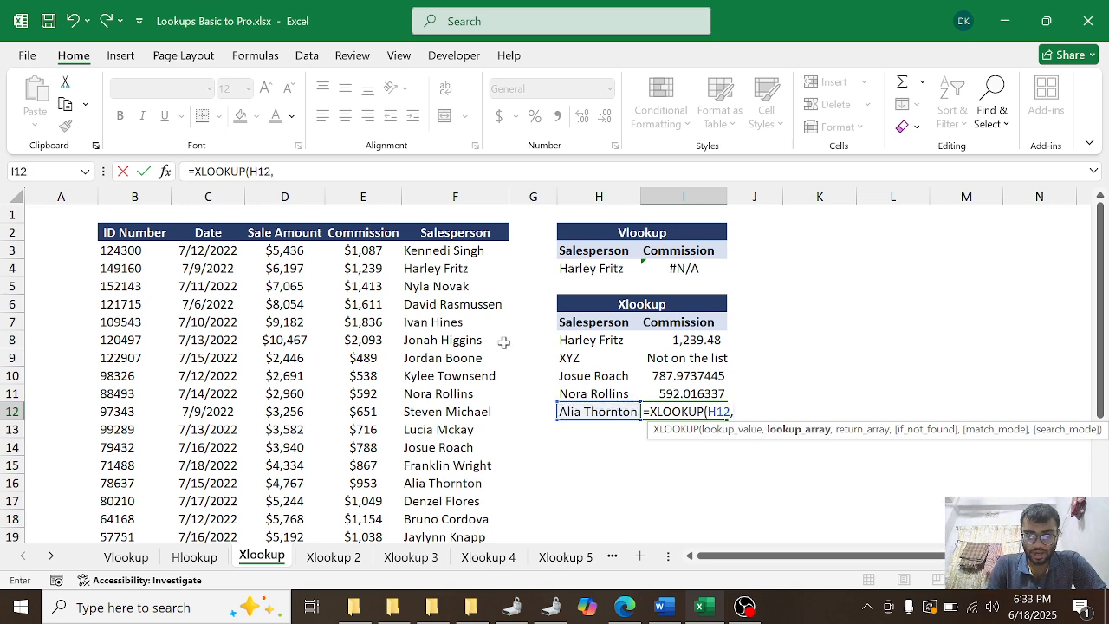
click(433, 252)
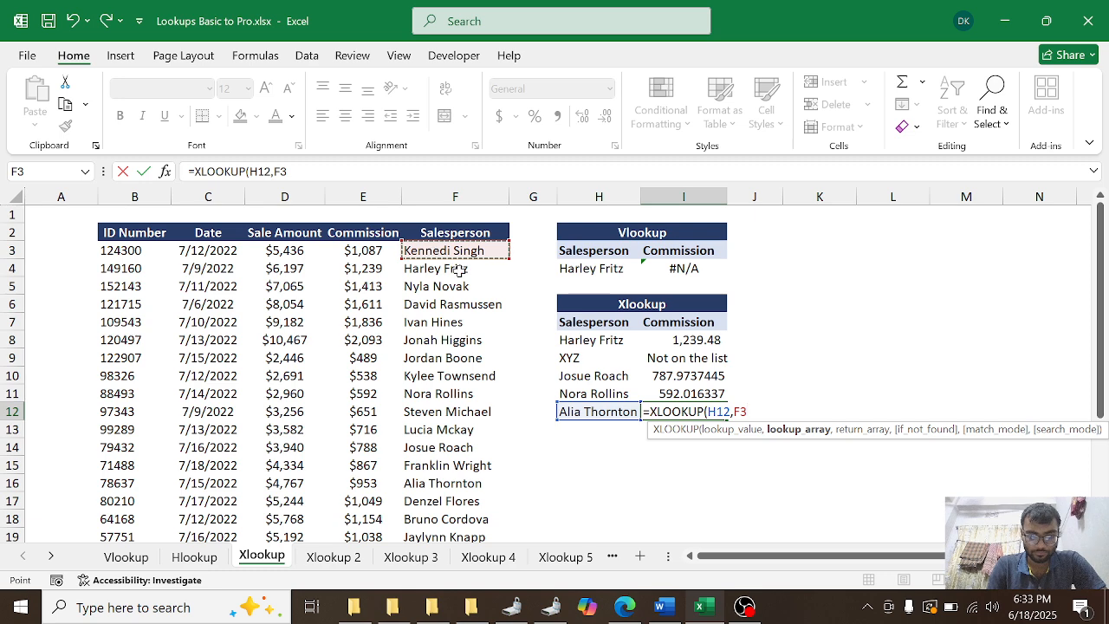
key(ctrl+shift+Down)
text(,)
Step: Complete the XLOOKUP formula in cell I12 with the commission range E3:E24 as the return array
scroll(465, 271, up, 2)
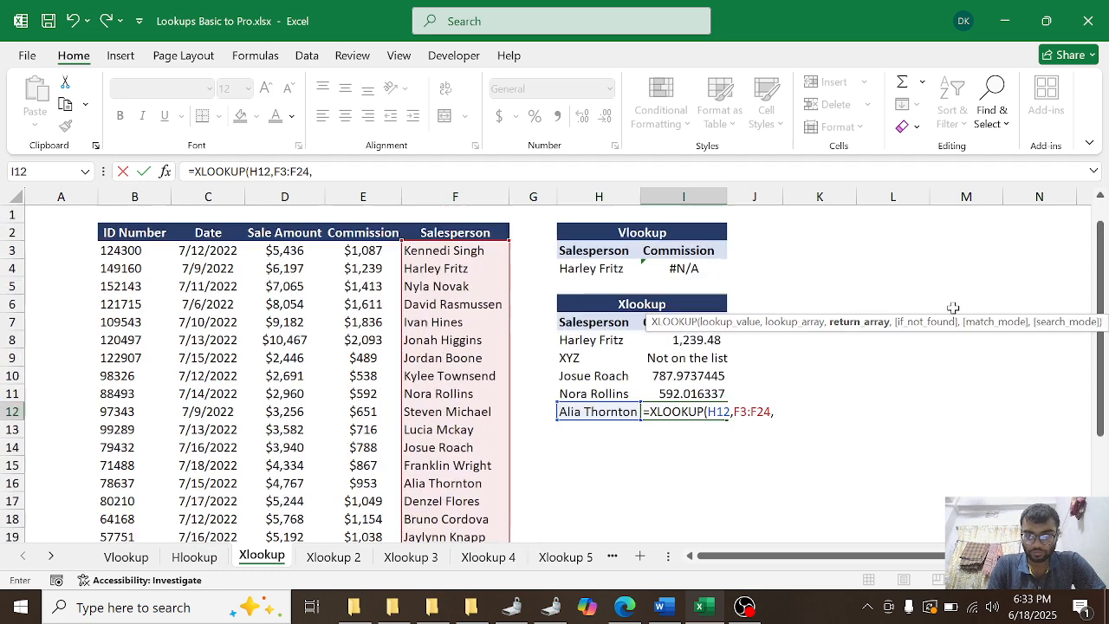
click(359, 251)
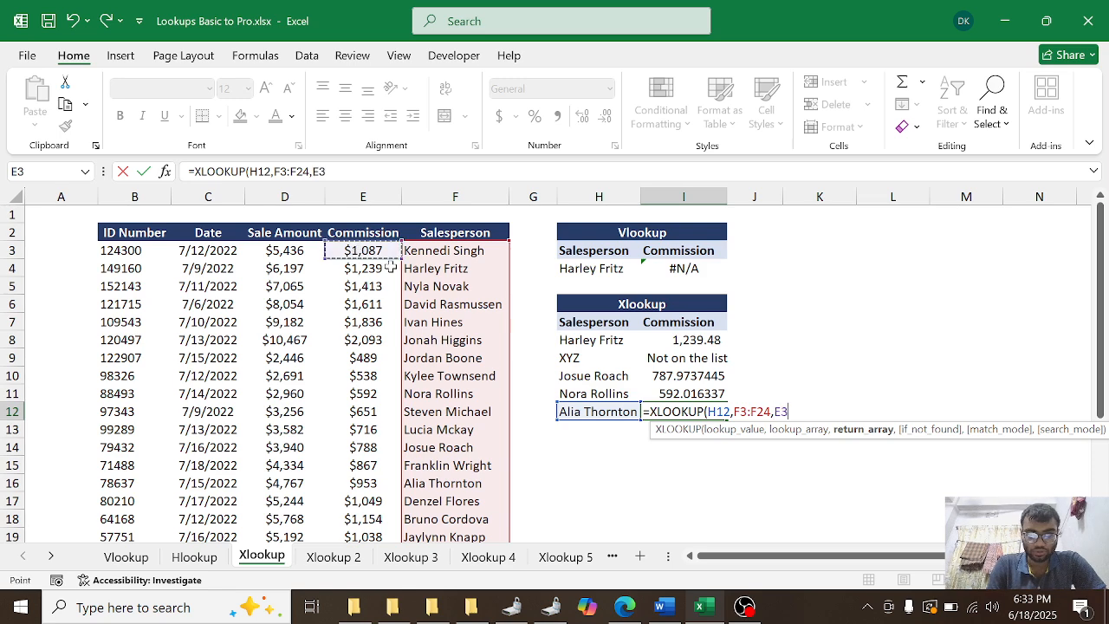
key(ctrl+shift+Down)
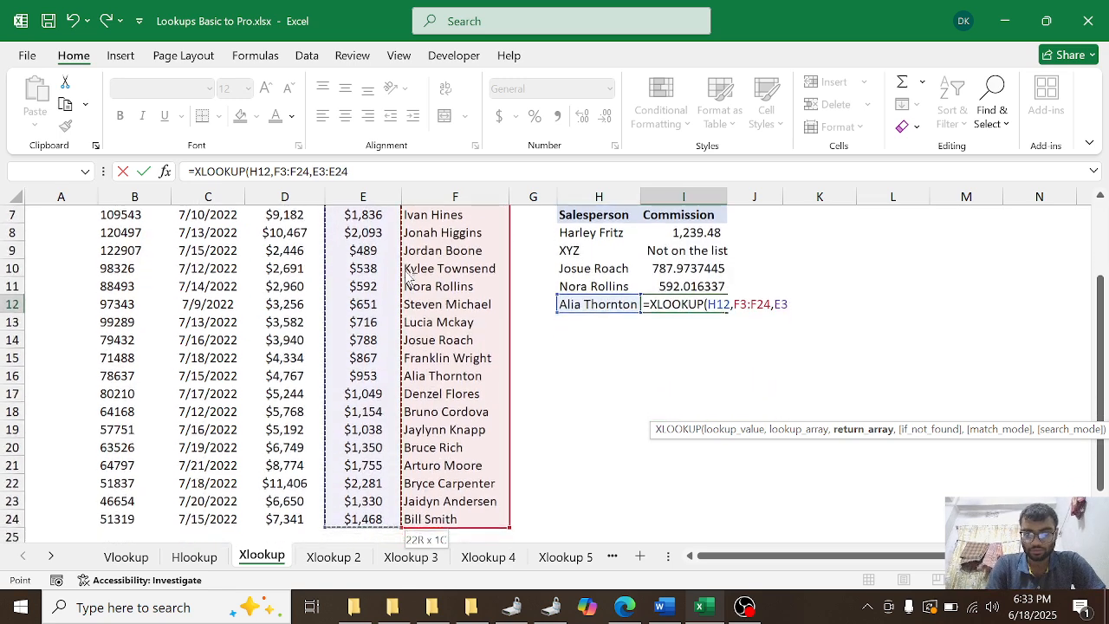
key(Return)
scroll(569, 310, up, 2)
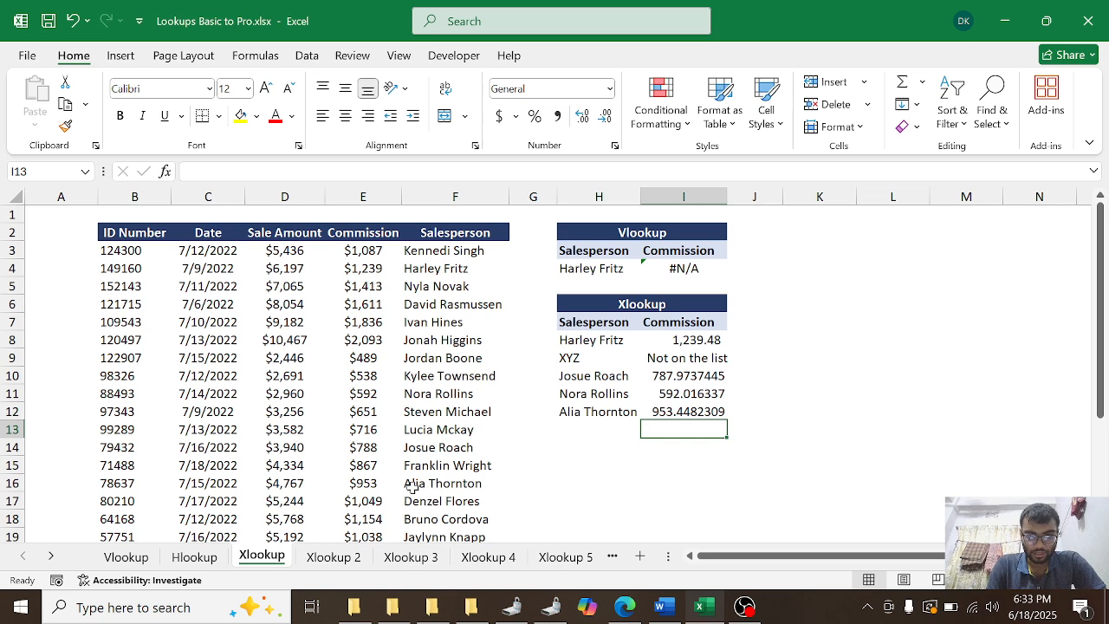
Step: Copy the salesperson name from cell F18 into H13 and widen column H slightly to fit it
click(563, 428)
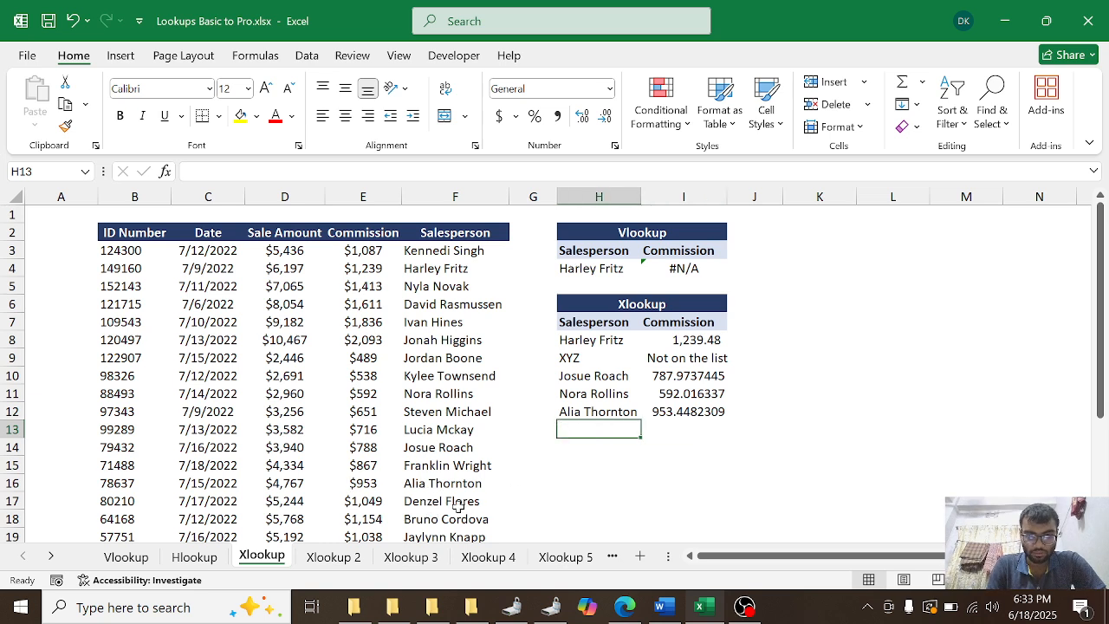
click(443, 520)
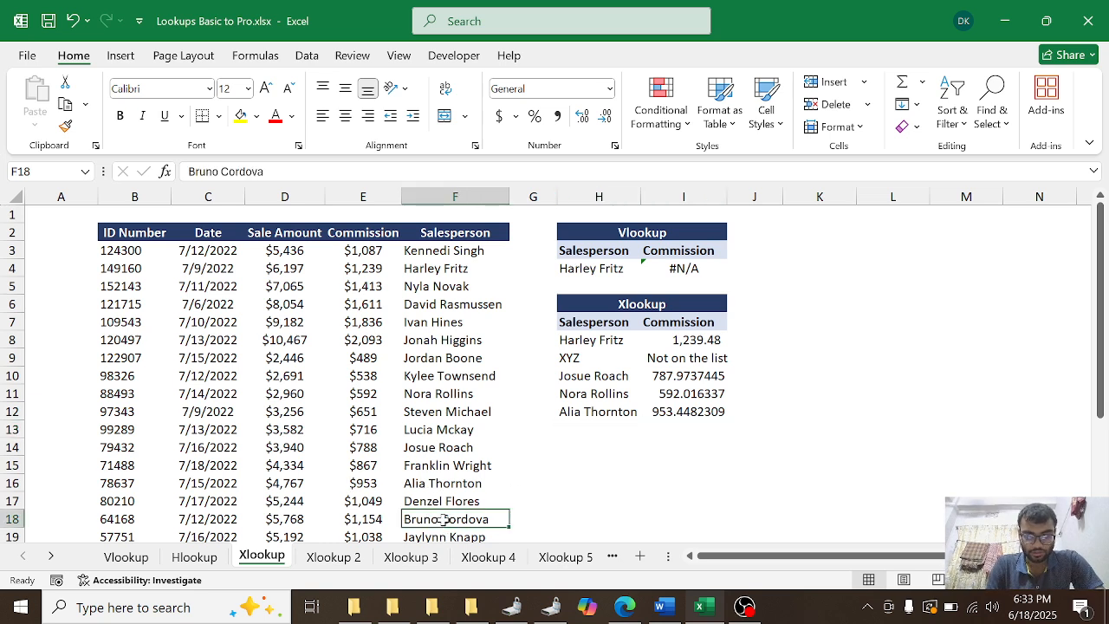
key(ctrl+c)
click(574, 429)
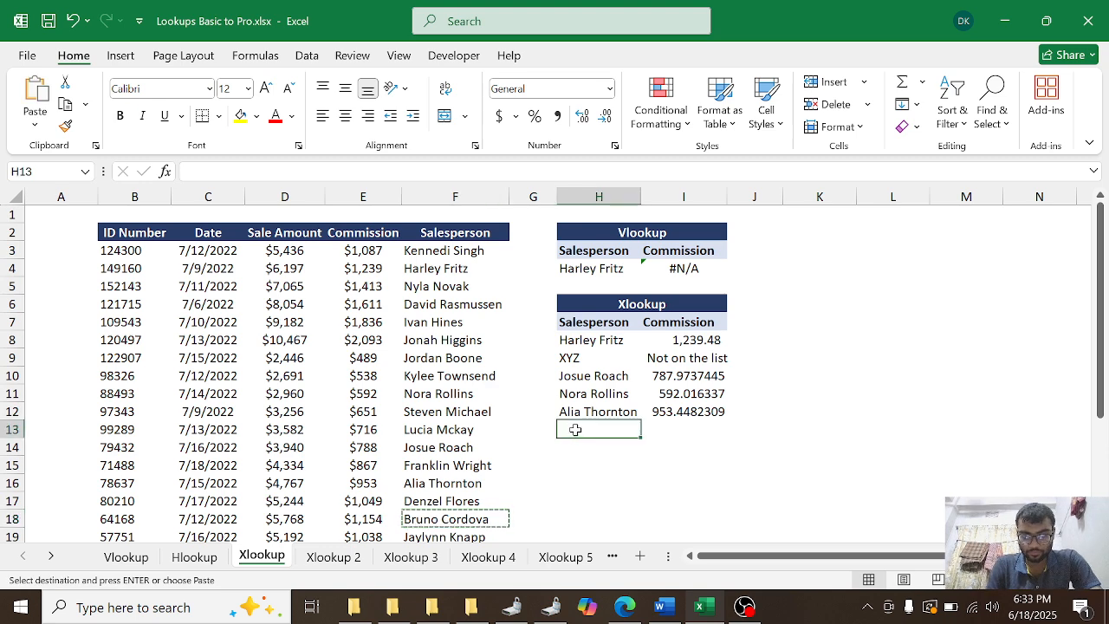
key(ctrl+v)
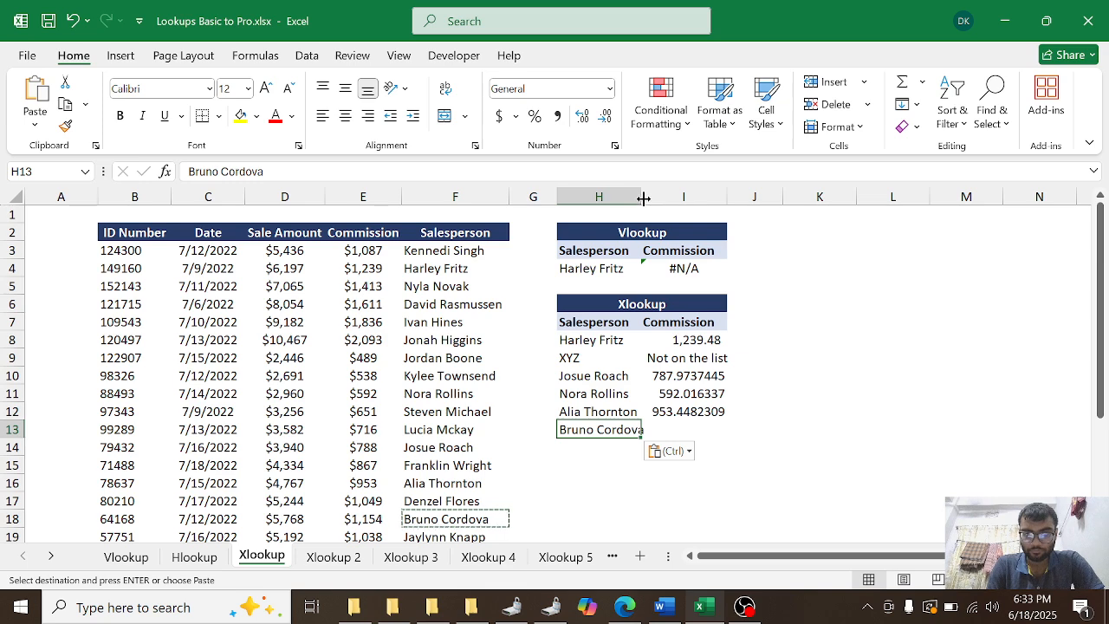
drag(643, 199, 648, 199)
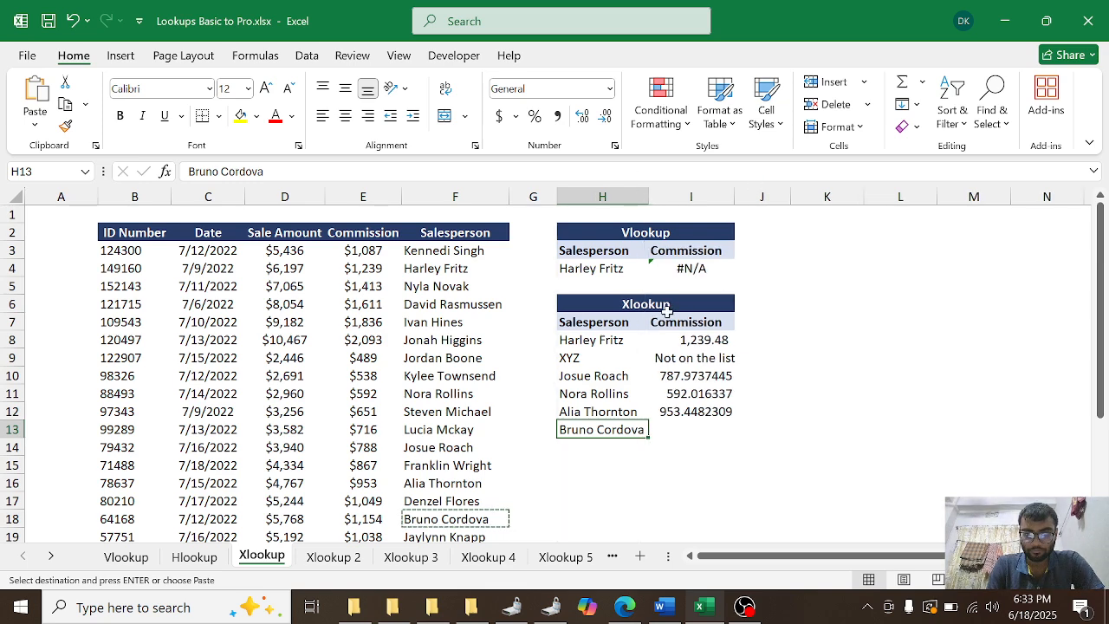
Step: Start an XLOOKUP formula in cell I13 with H13 as the lookup value and F3:F24 as the lookup array
click(670, 437)
text(=)
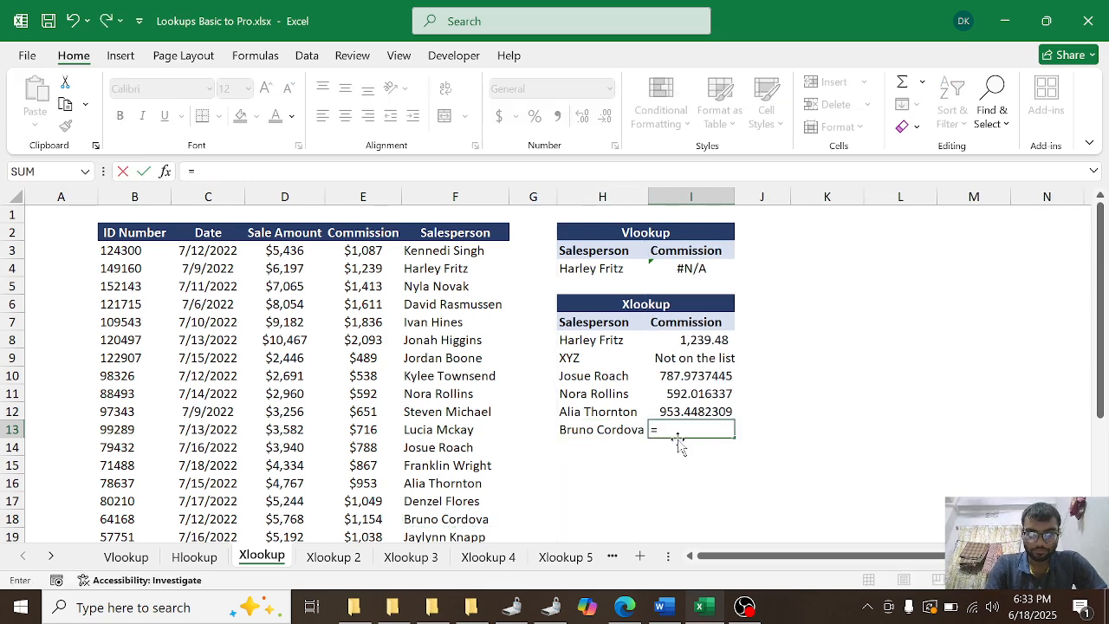
text(xlookup()
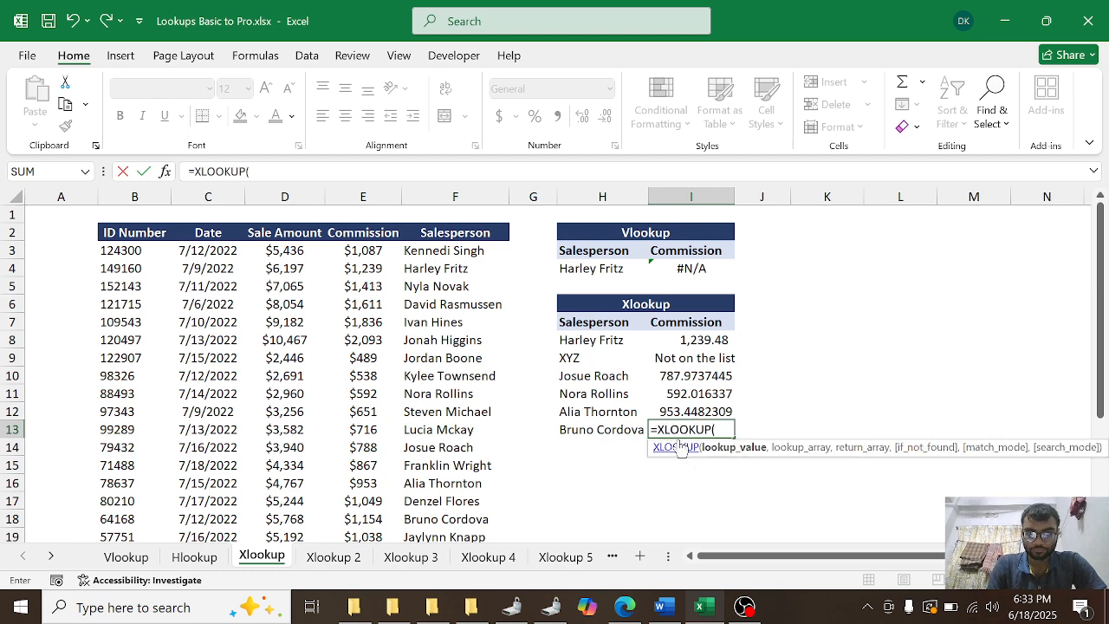
click(627, 432)
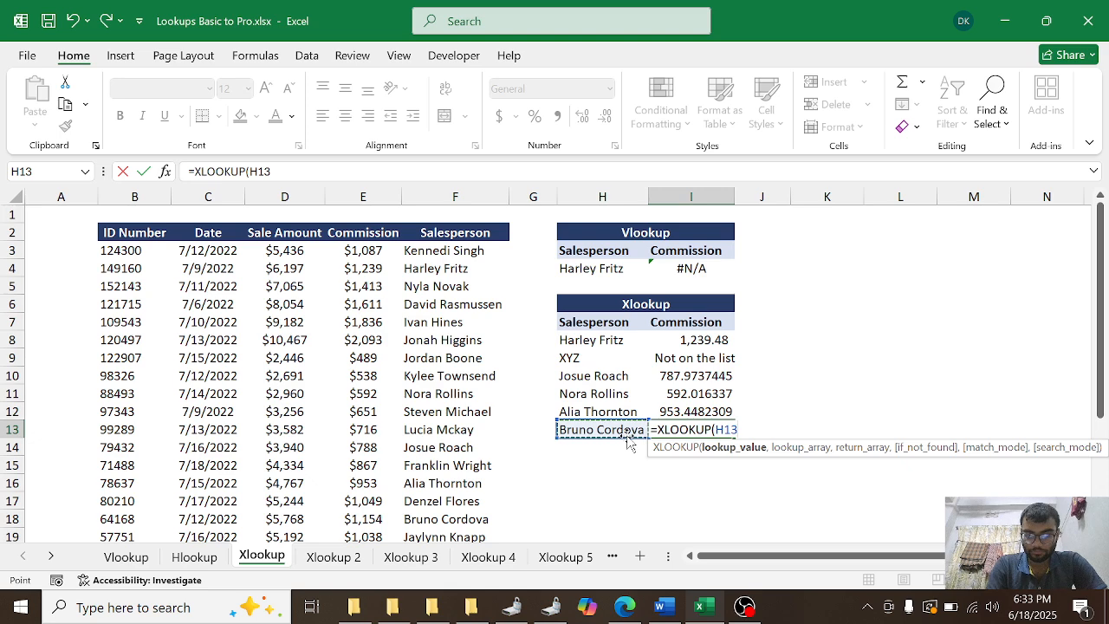
text(,)
click(457, 255)
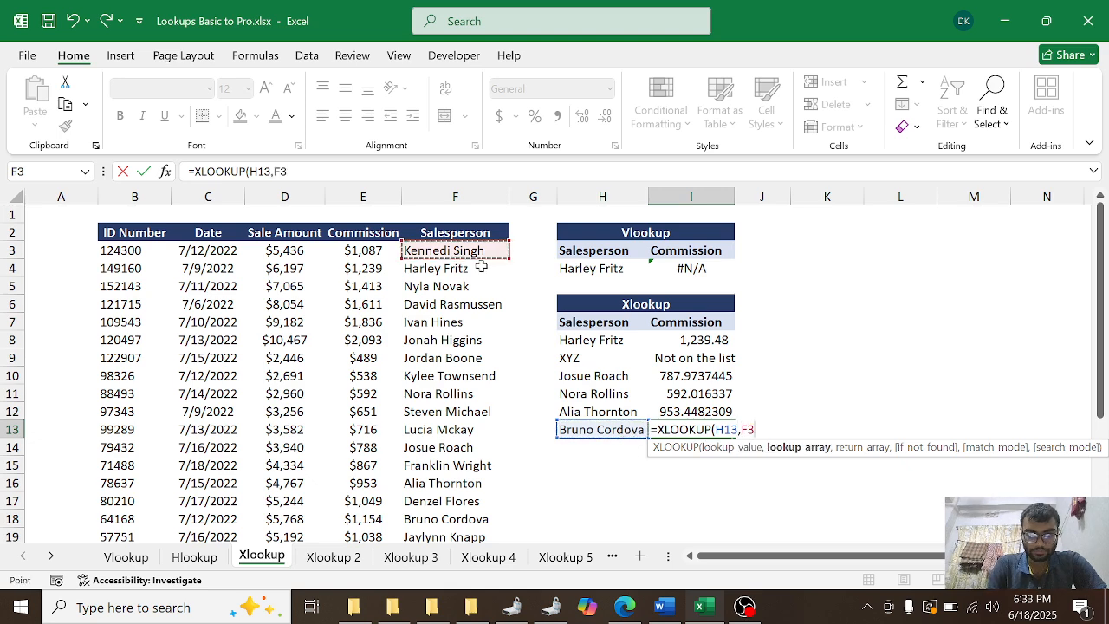
key(ctrl+shift+Down)
text(,)
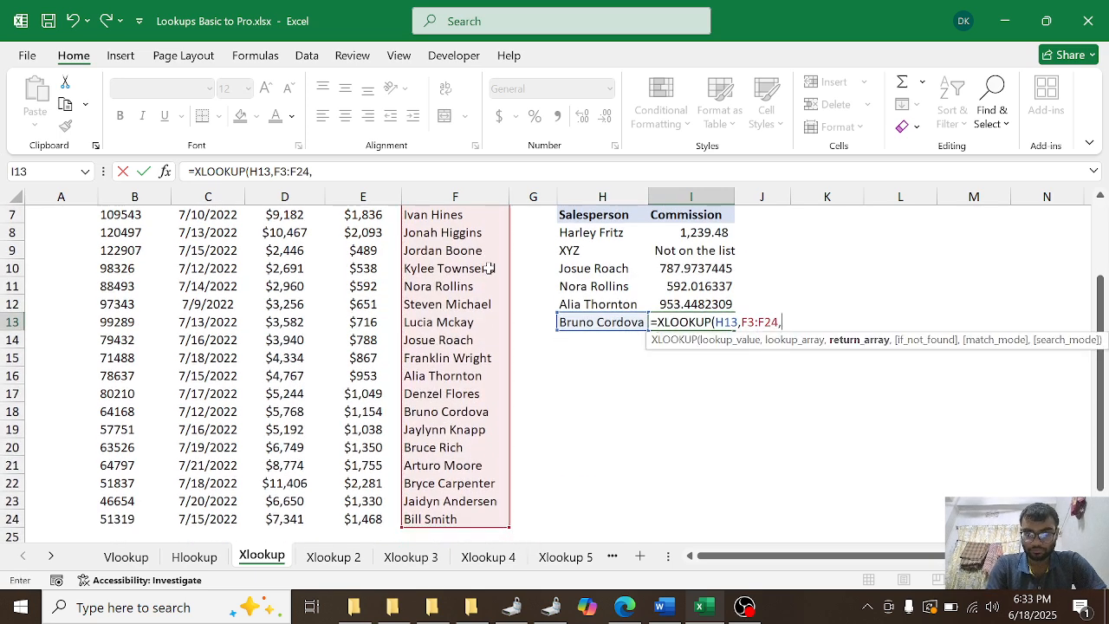
Step: Complete the XLOOKUP formula in cell I13 with the commission range E3:E24 as the return array
scroll(760, 366, up, 2)
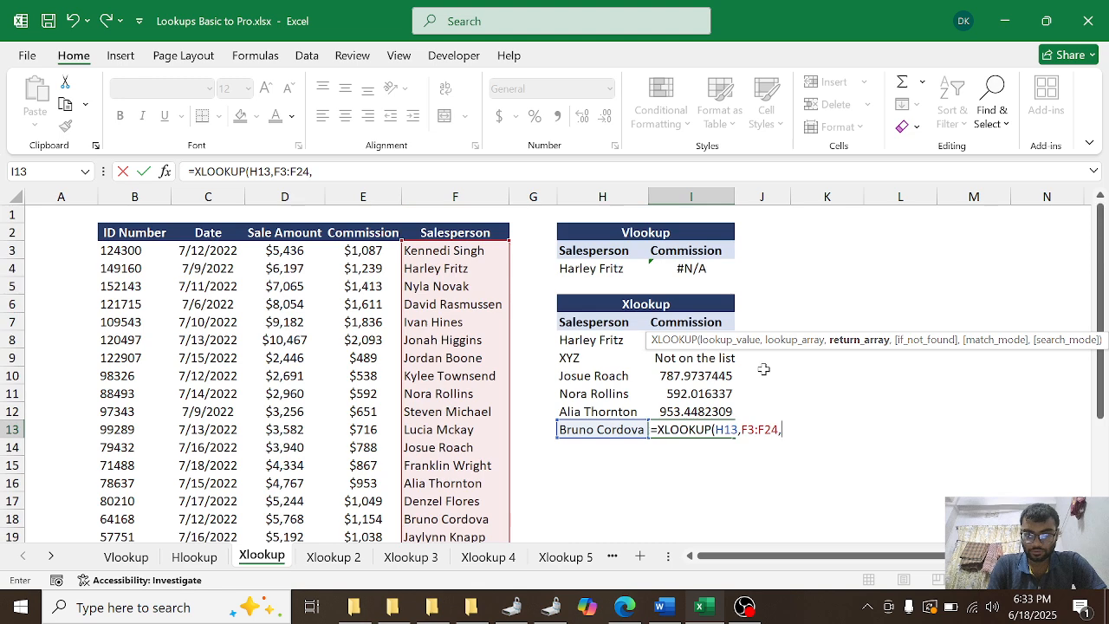
click(364, 251)
key(ctrl+shift+Down)
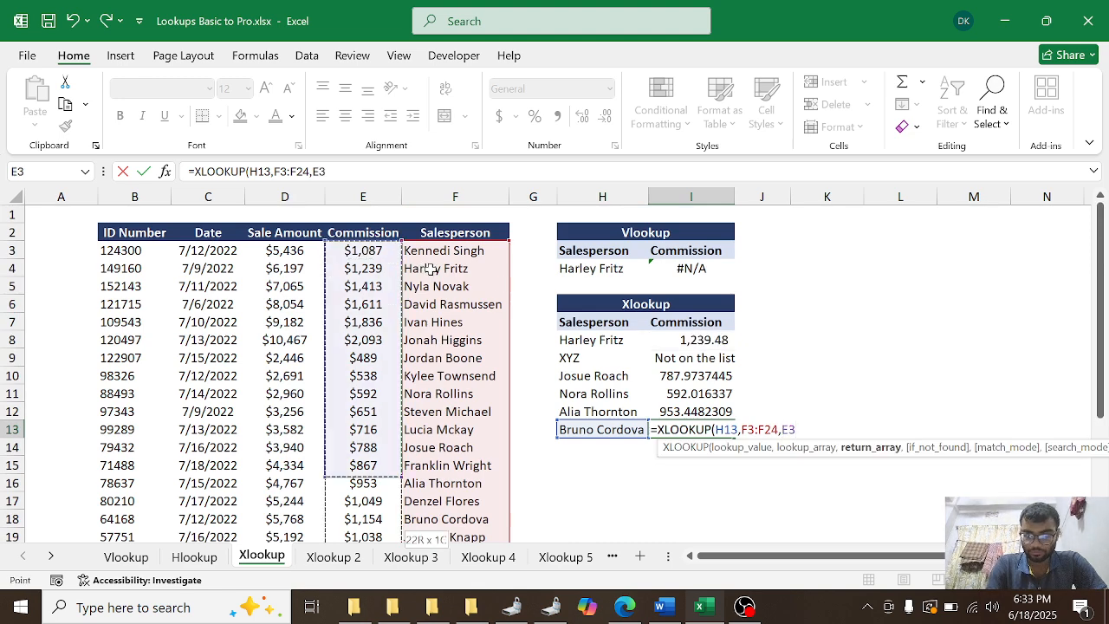
key(Return)
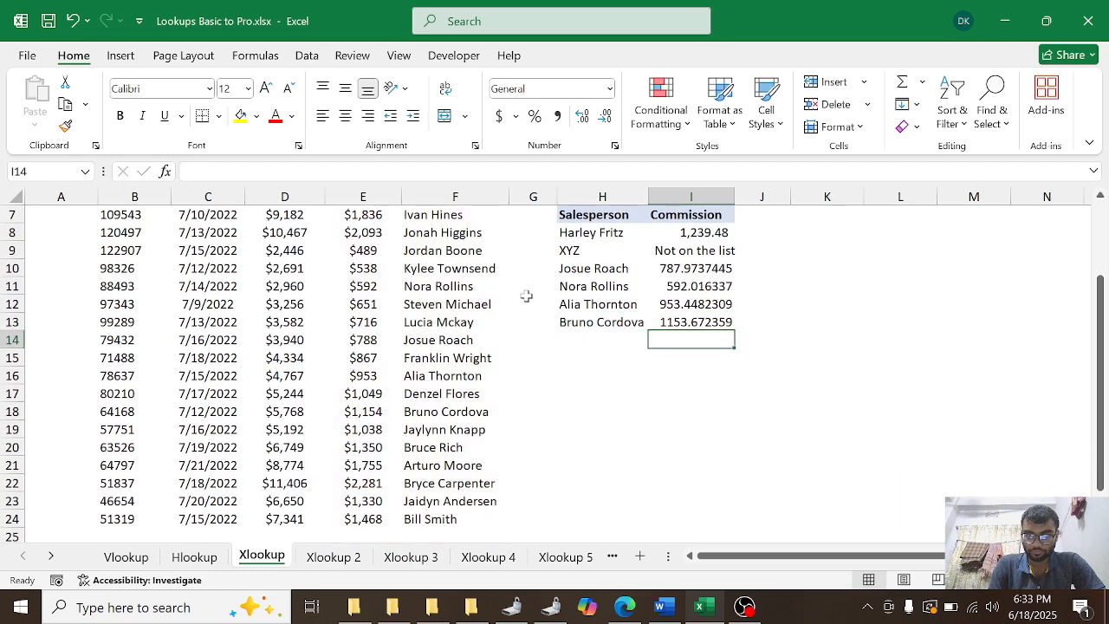
Step: Reopen the XLOOKUP formula in cell I13 and reselect the commission range E3:E24 as its return array
scroll(652, 347, up, 1)
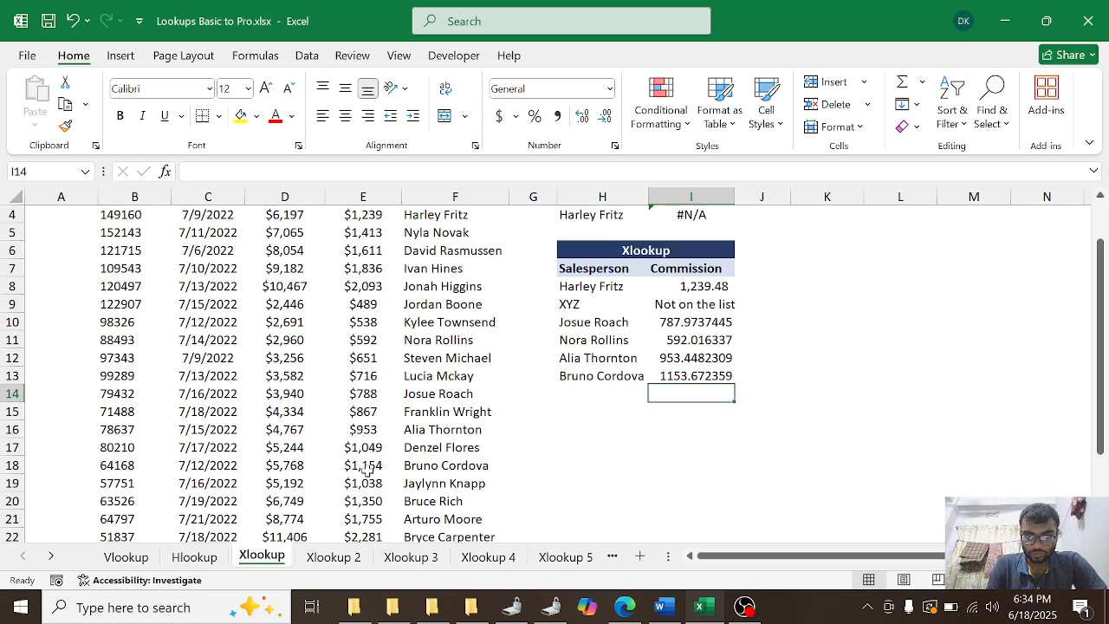
double_click(684, 379)
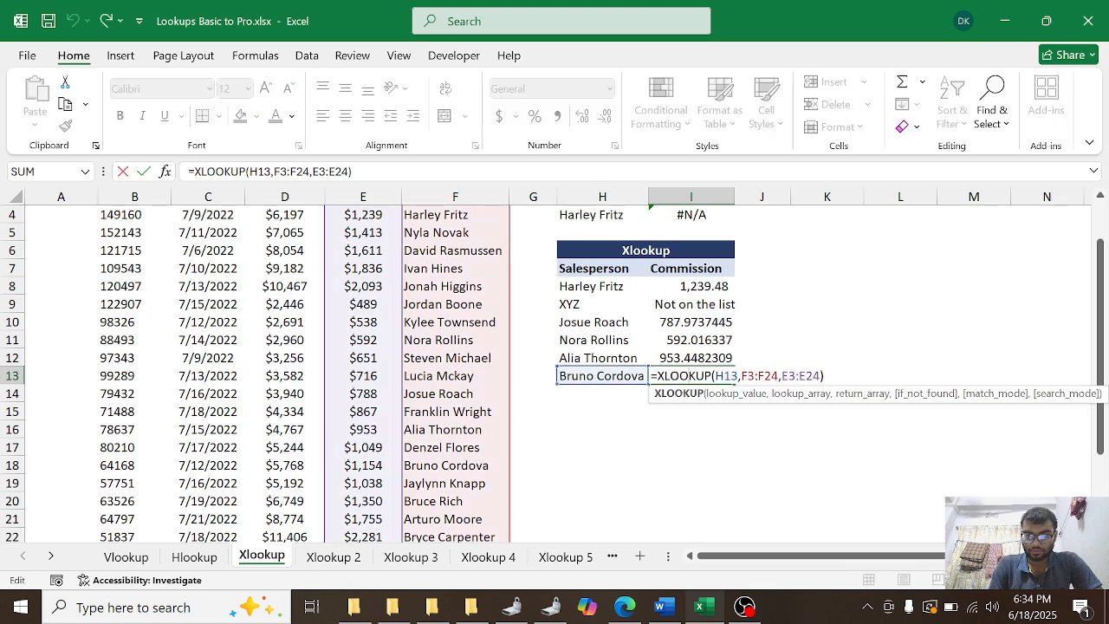
click(848, 394)
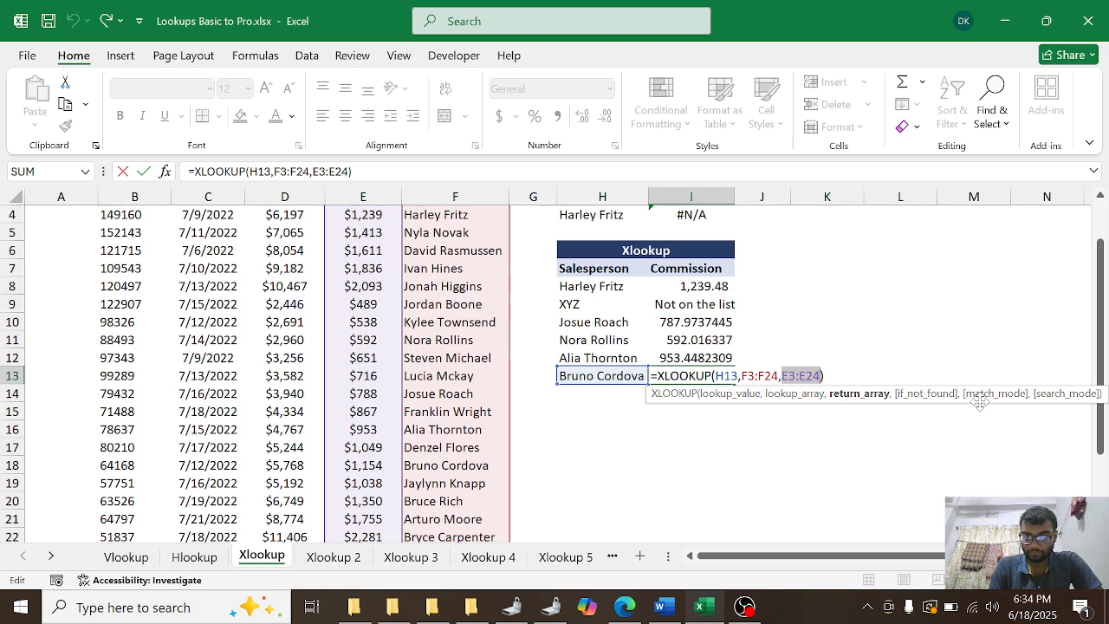
text(,)
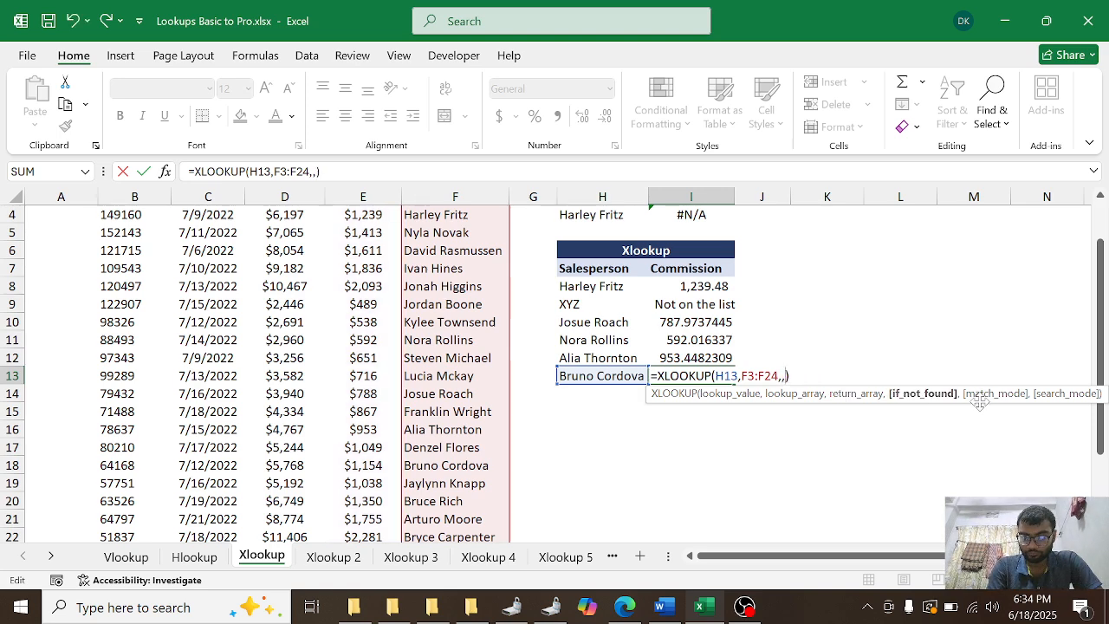
key(BackSpace)
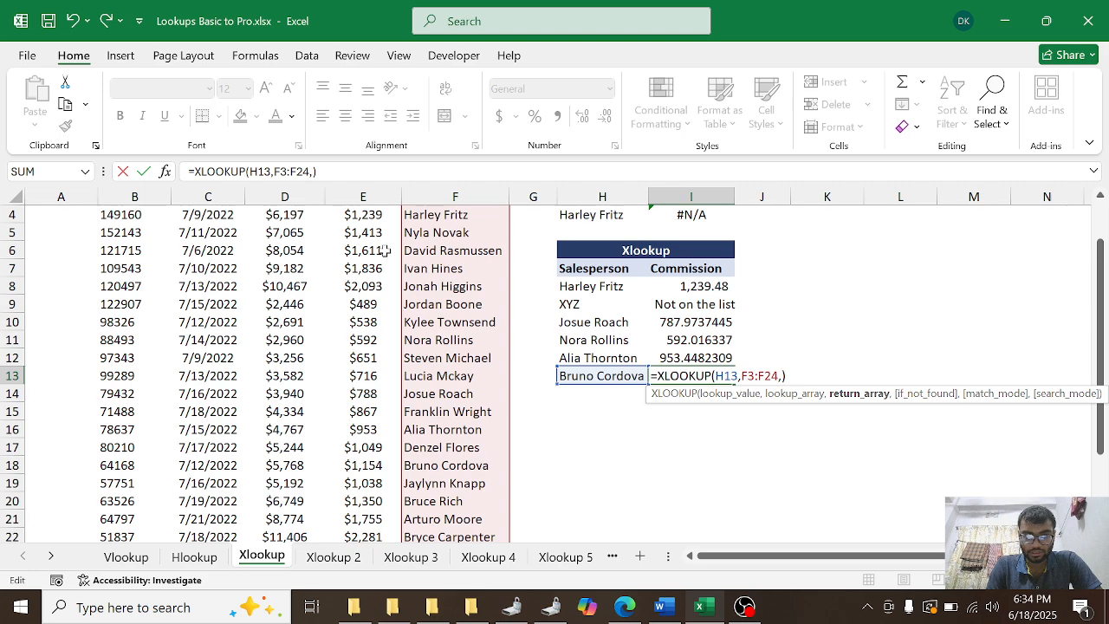
scroll(385, 251, up, 1)
click(355, 251)
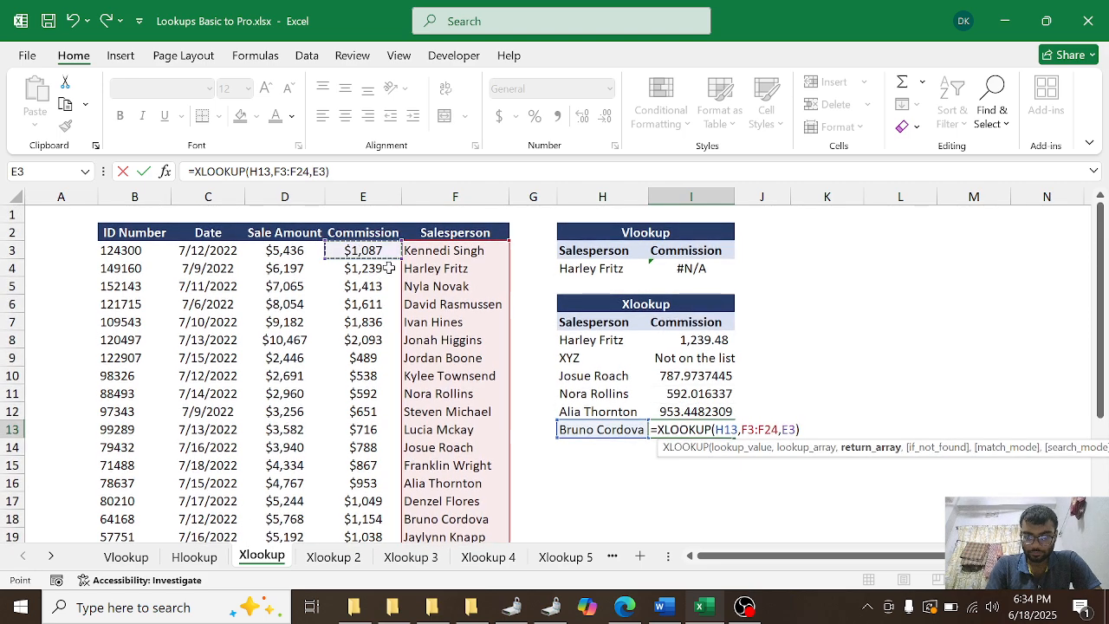
key(ctrl+shift+Down)
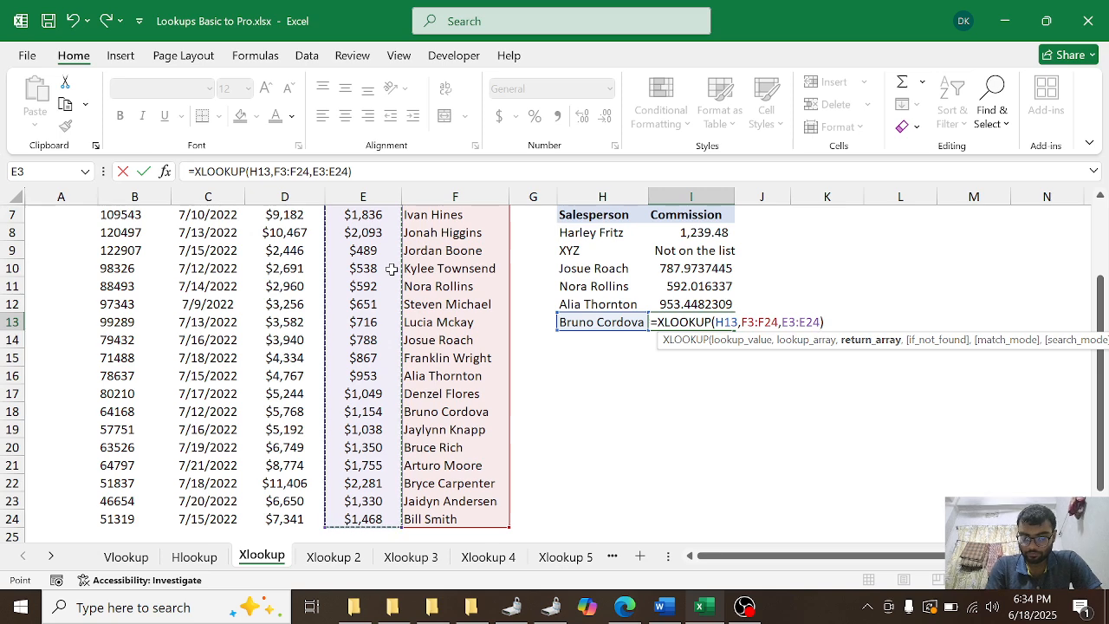
Step: Leave the if_not_found argument of I13's XLOOKUP empty and set its match mode to 2 - Wildcard character match
text(,,)
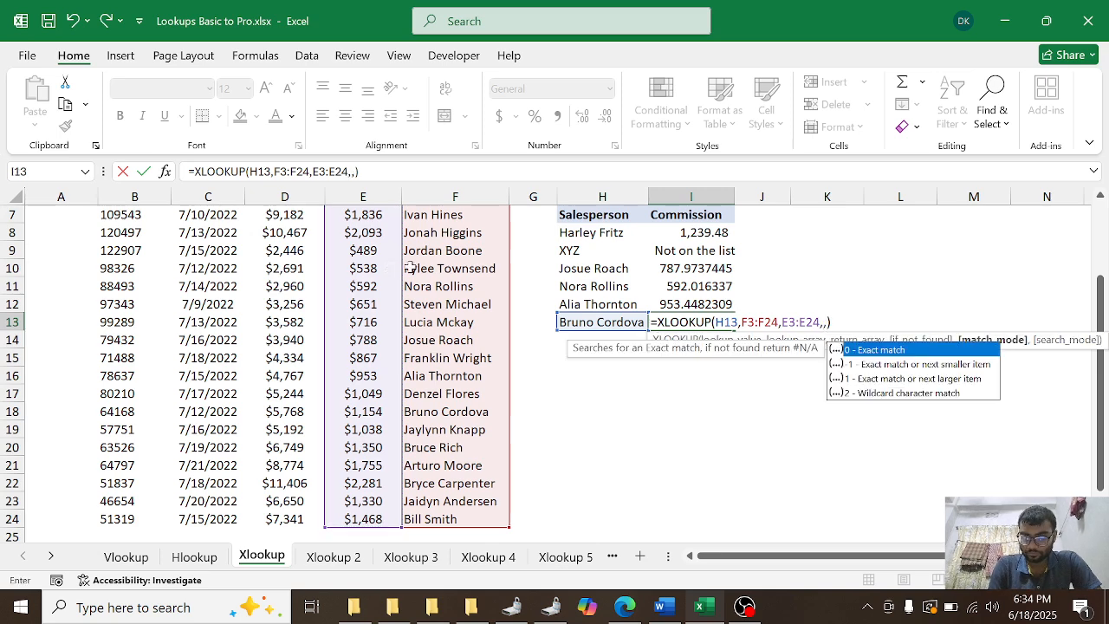
double_click(902, 394)
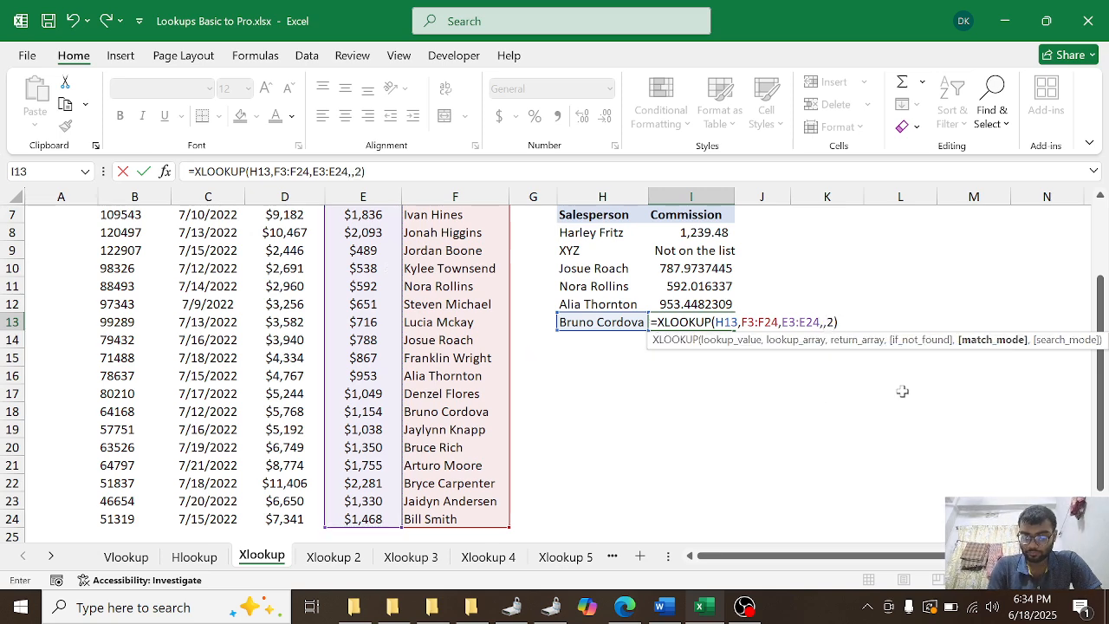
text())
key(Return)
scroll(518, 364, up, 2)
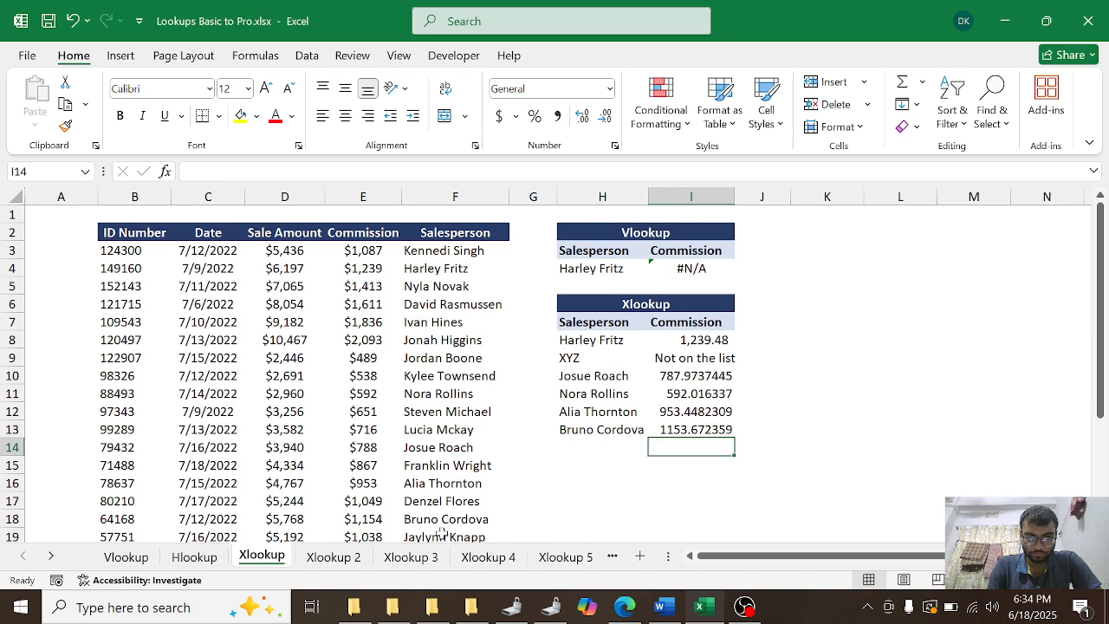
Step: On the Xlookup 3 sheet, copy the salesperson name from cell B10 into H5 and autofit column H
click(337, 559)
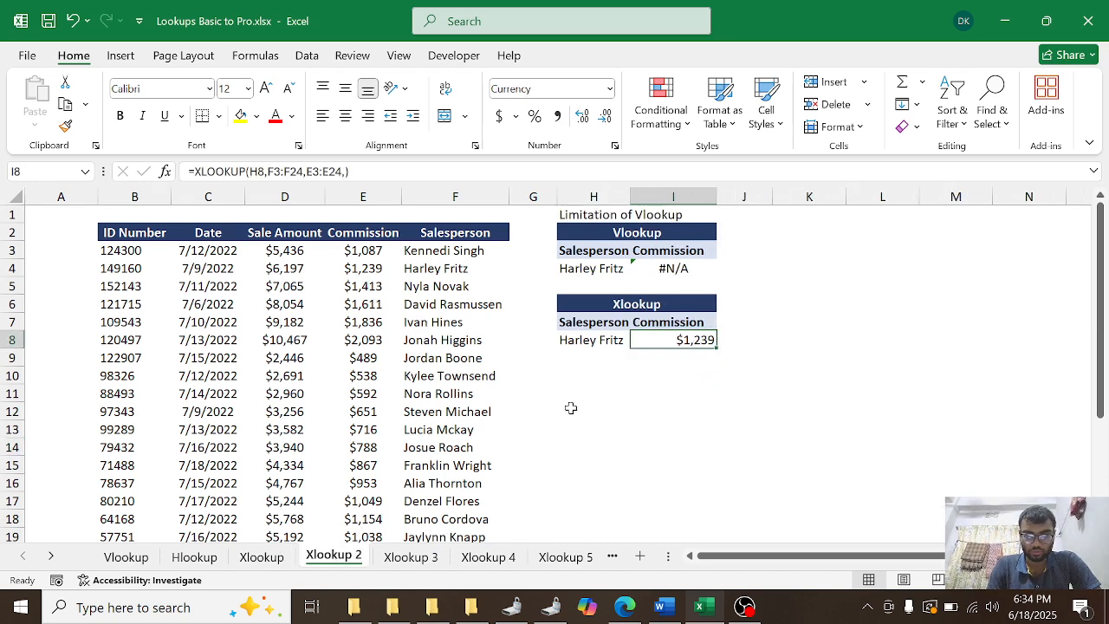
key(ctrl+Page_Down)
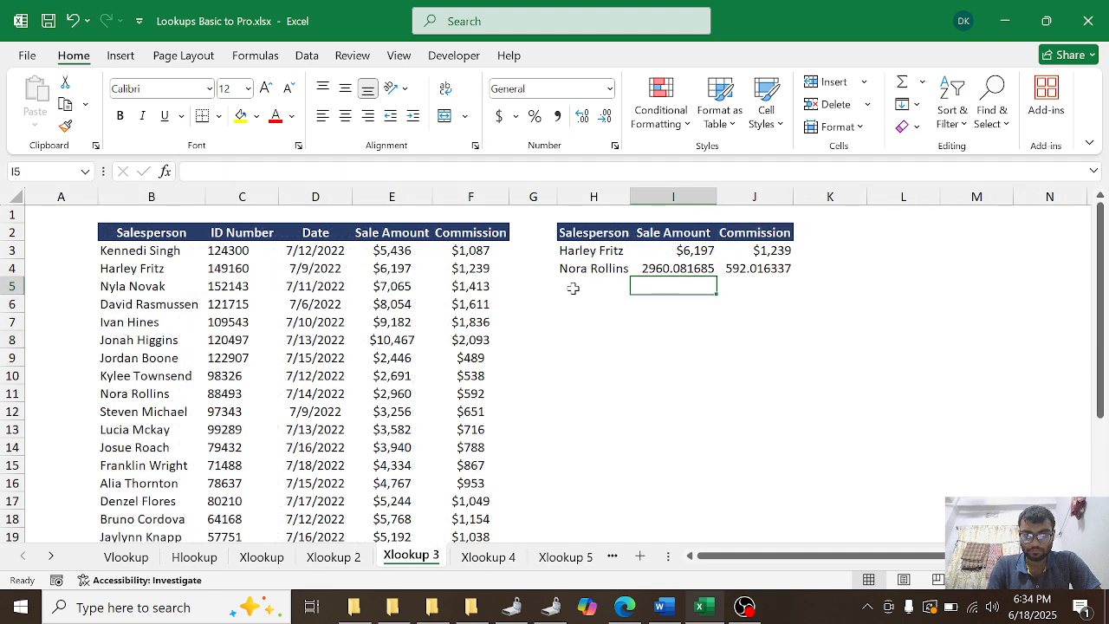
double_click(572, 287)
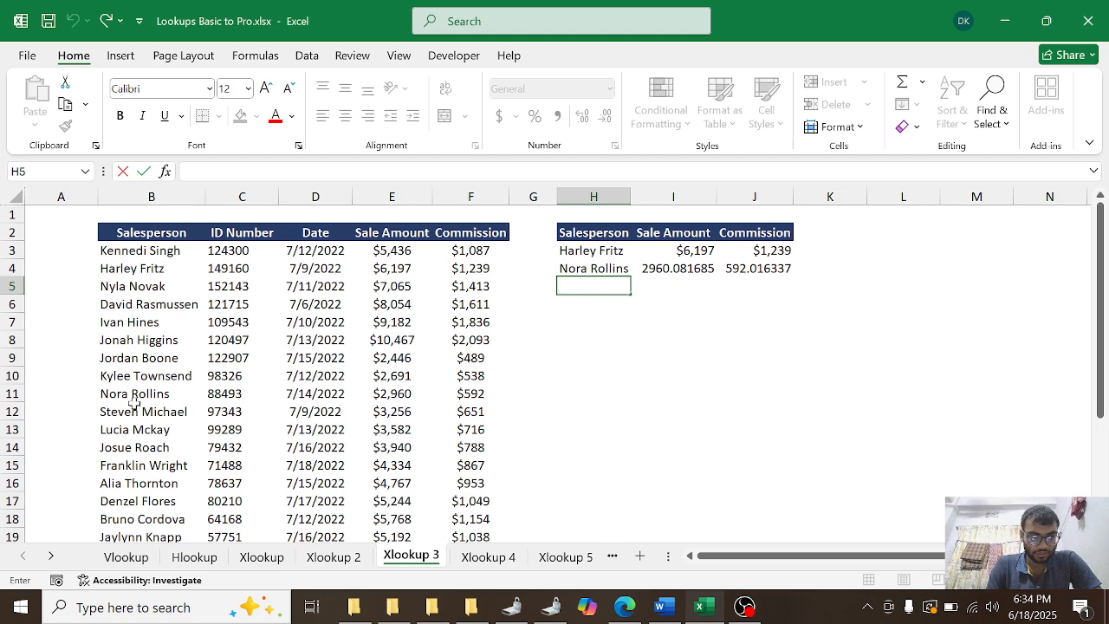
click(139, 376)
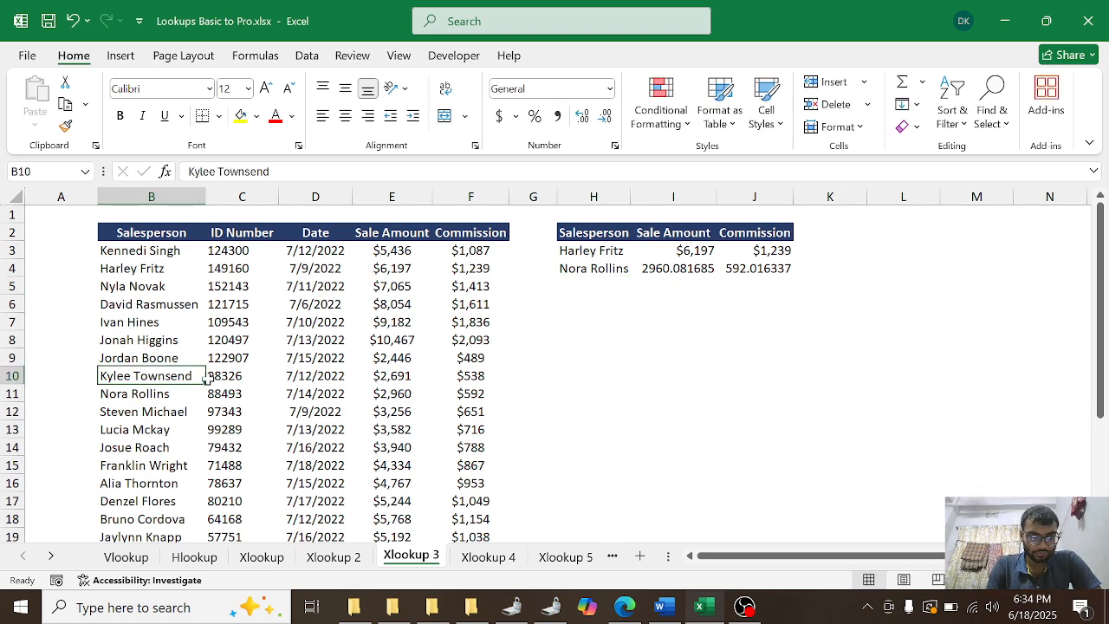
key(ctrl+c)
click(580, 288)
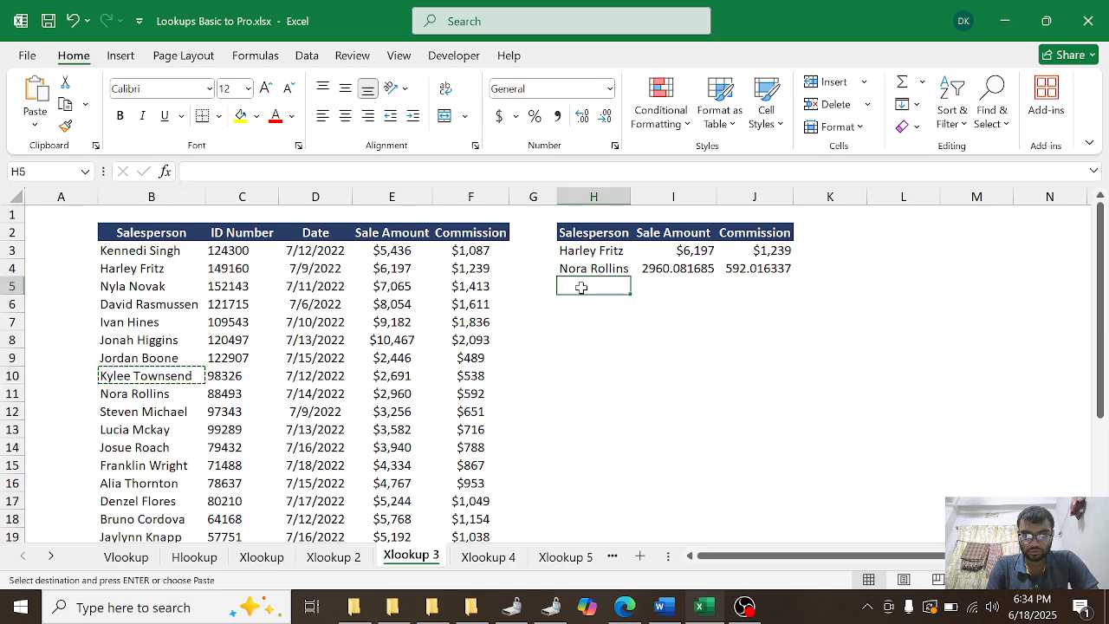
key(ctrl+v)
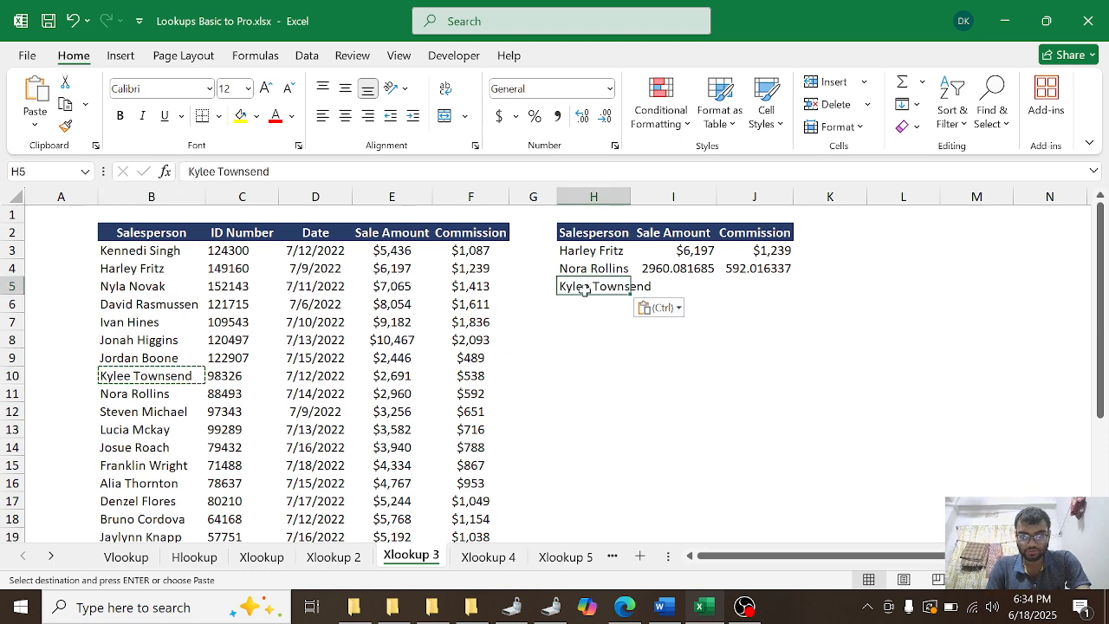
double_click(629, 196)
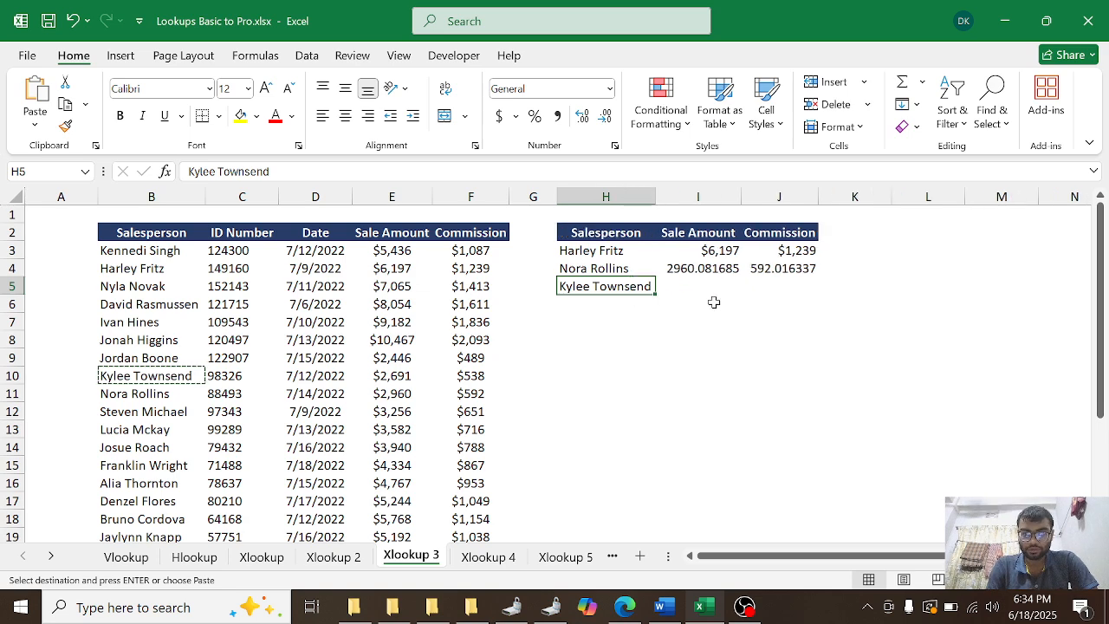
Step: Start an XLOOKUP formula in cell I5 with H5 as the lookup value and B3:B24 as the lookup array
click(709, 290)
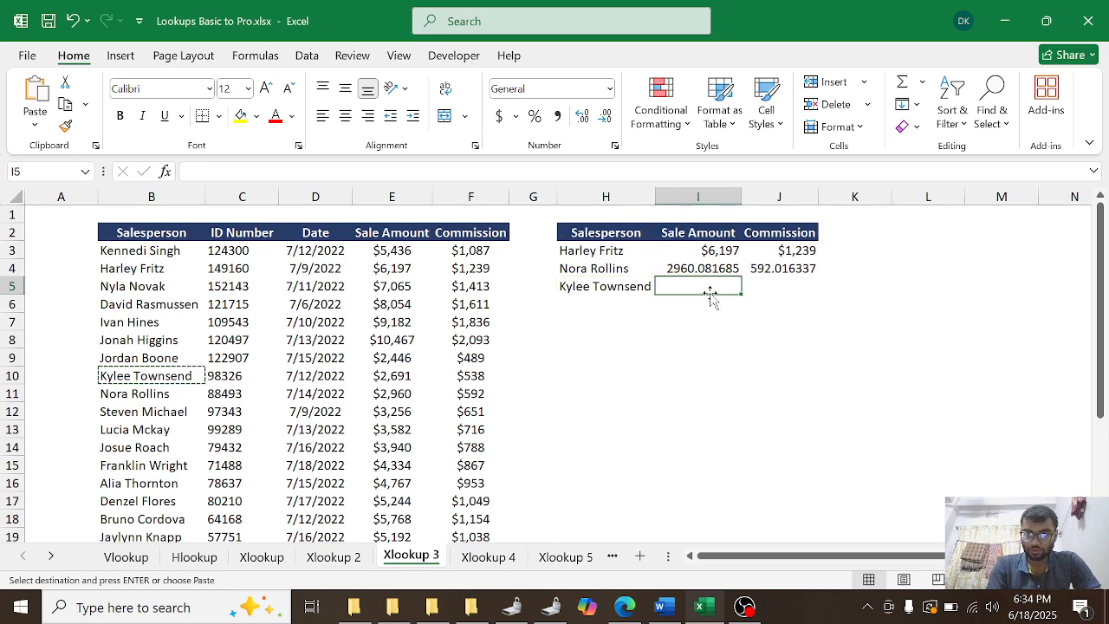
text(=xlo)
key(Tab)
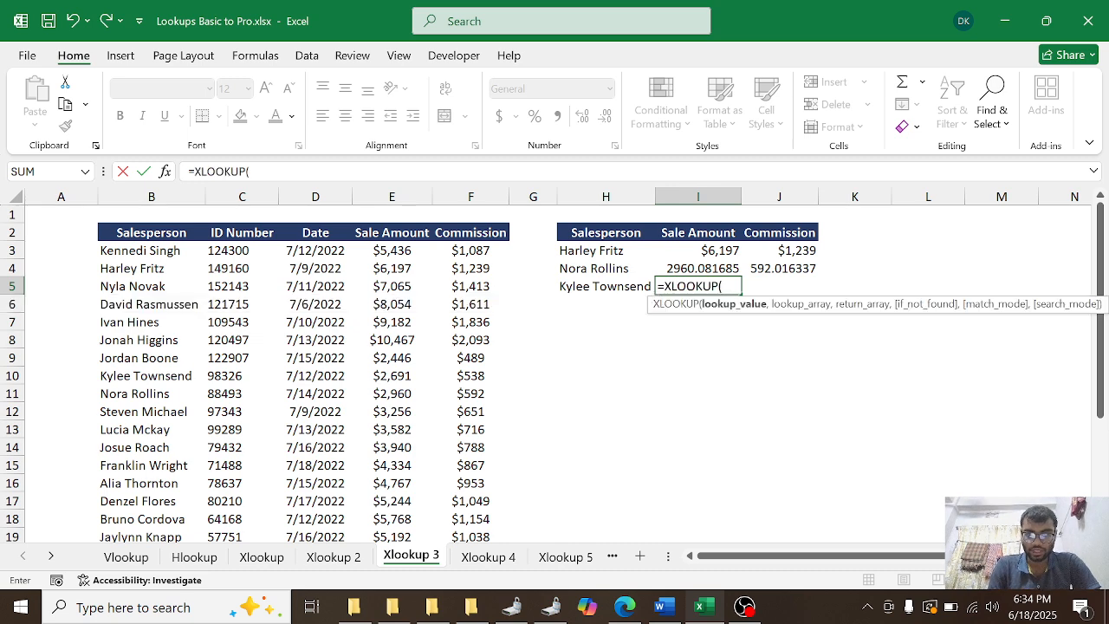
click(582, 289)
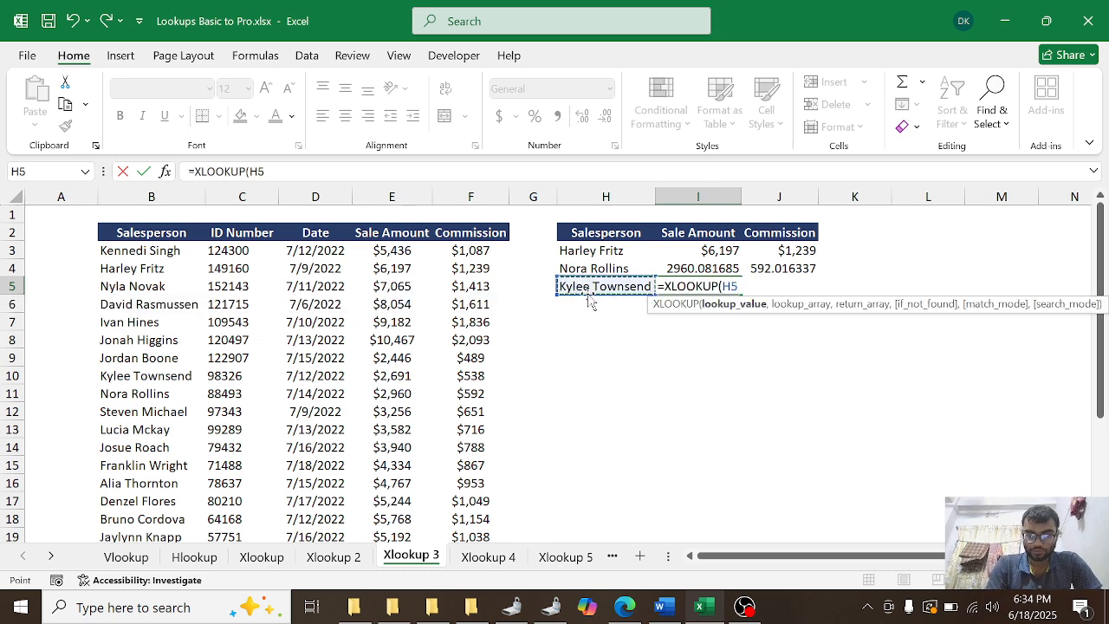
text(,)
click(149, 253)
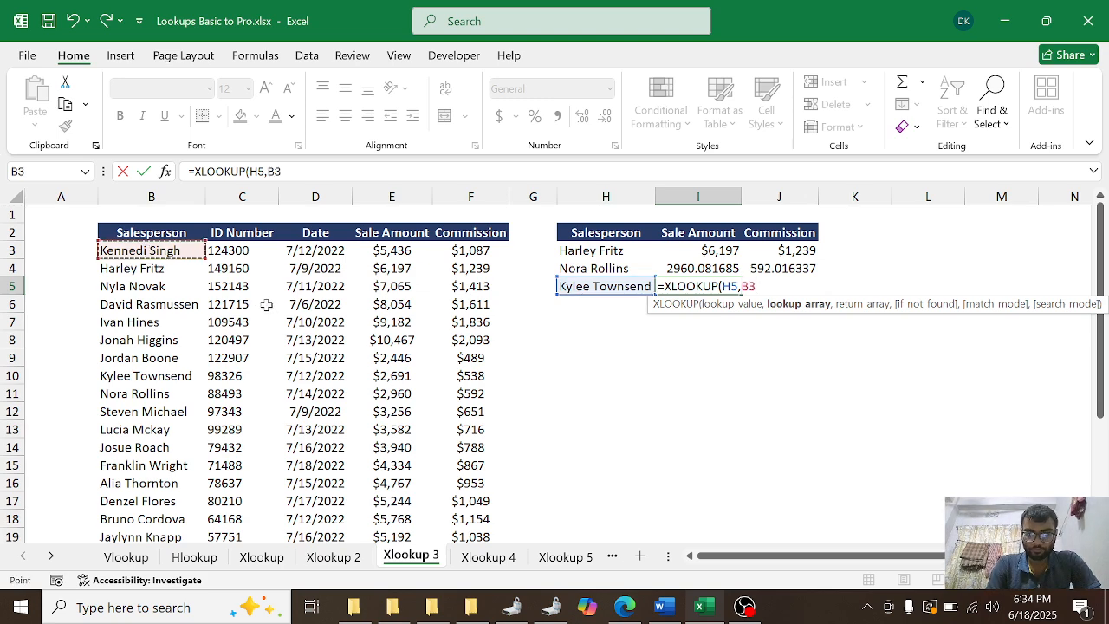
key(ctrl+shift+Down)
text(,)
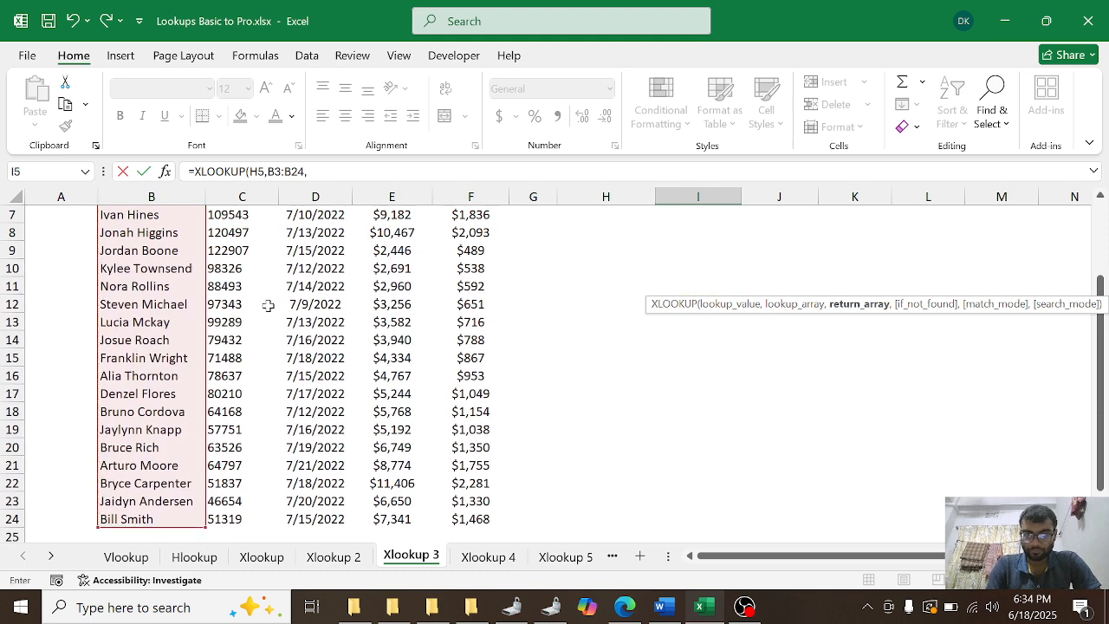
Step: Complete the XLOOKUP formula in cell I5 with the sale amount and commission columns E3:F24 as the return array
scroll(498, 419, up, 2)
click(386, 251)
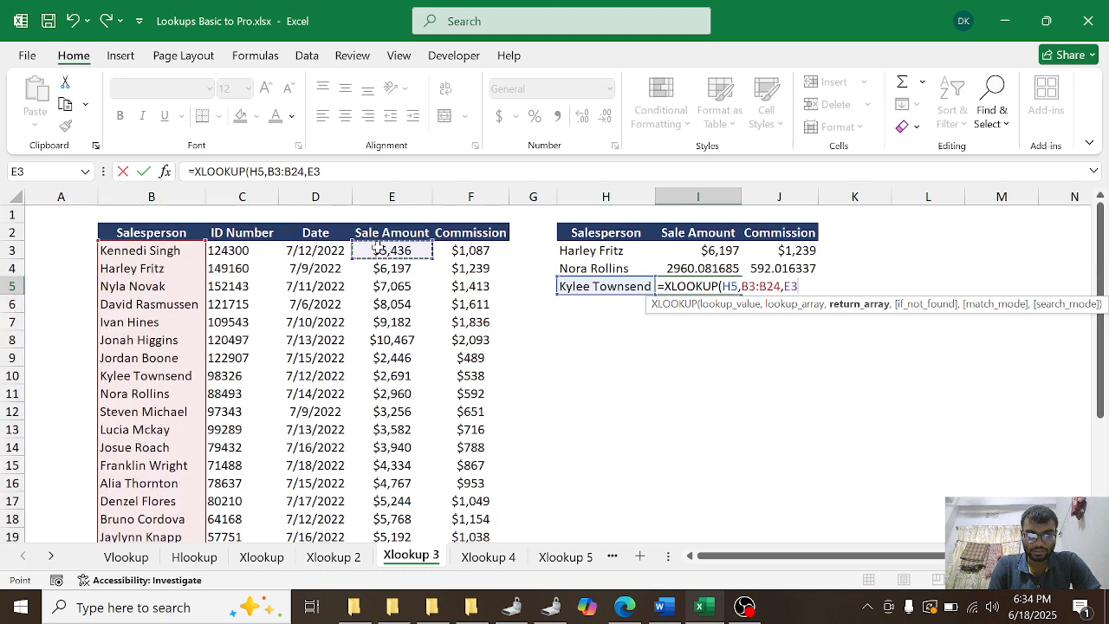
key(ctrl+shift+Down)
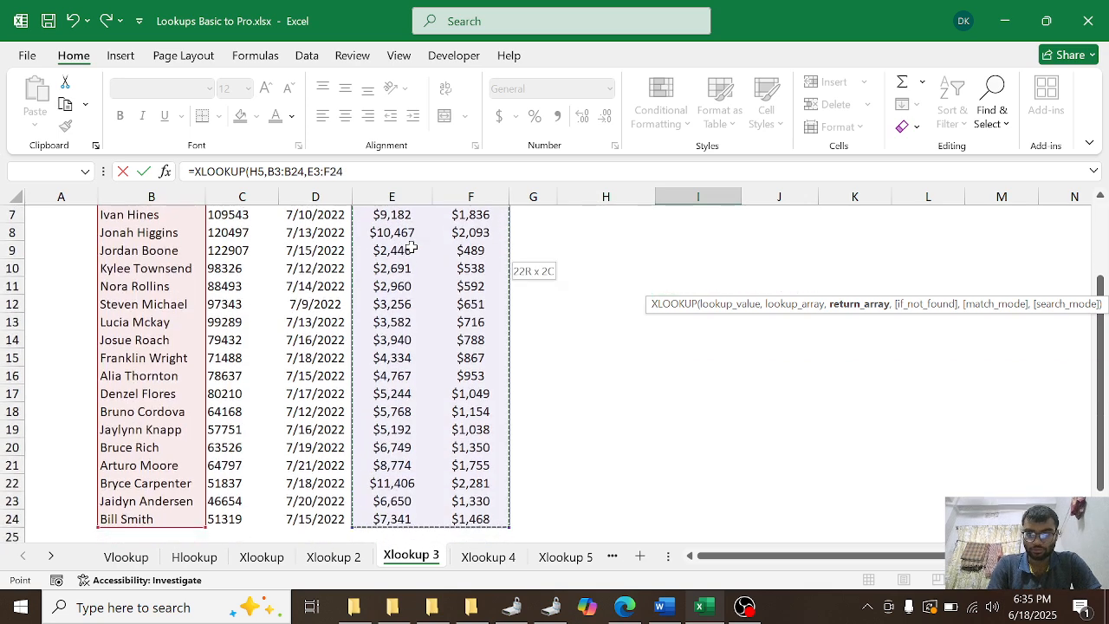
key(Return)
scroll(871, 394, up, 2)
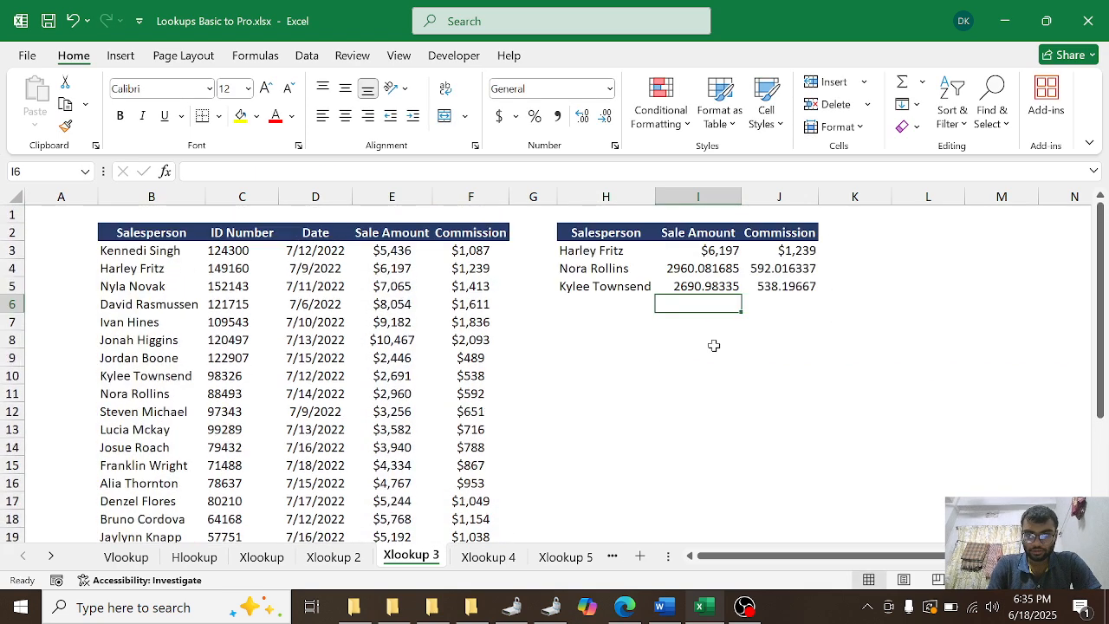
Step: Copy the salesperson name from cell B12 into H6 on the Xlookup 3 sheet
click(577, 301)
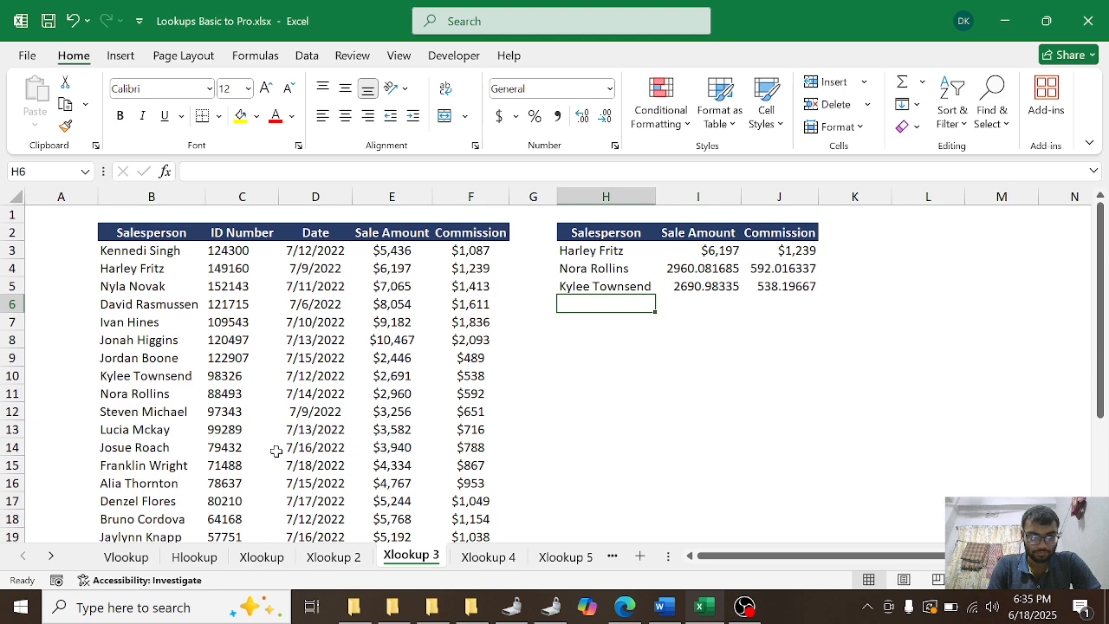
click(148, 412)
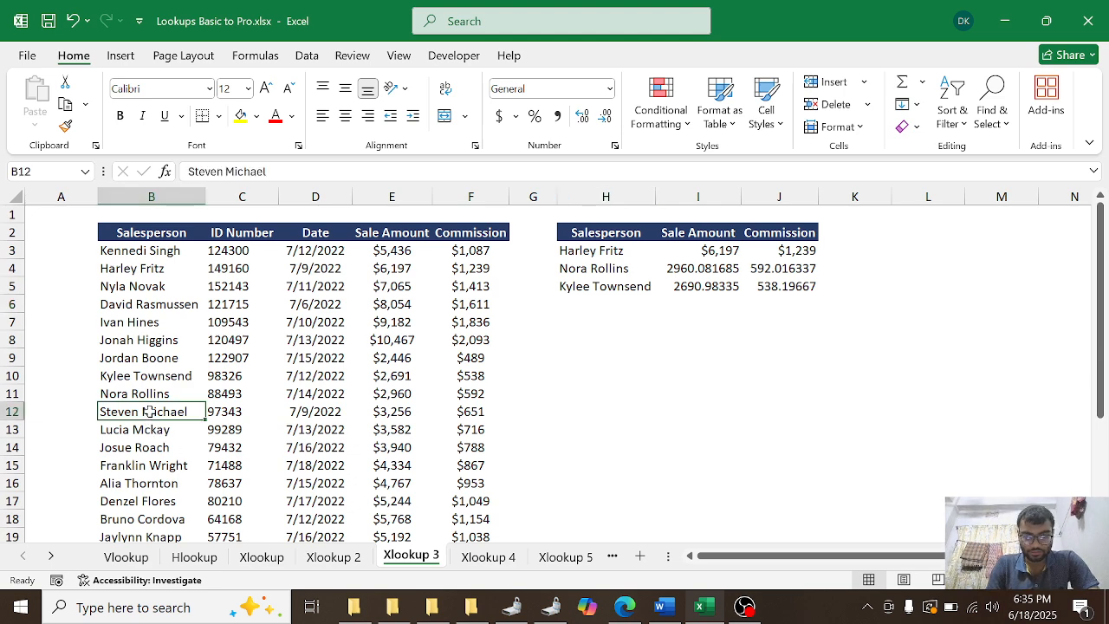
key(ctrl+c)
click(590, 303)
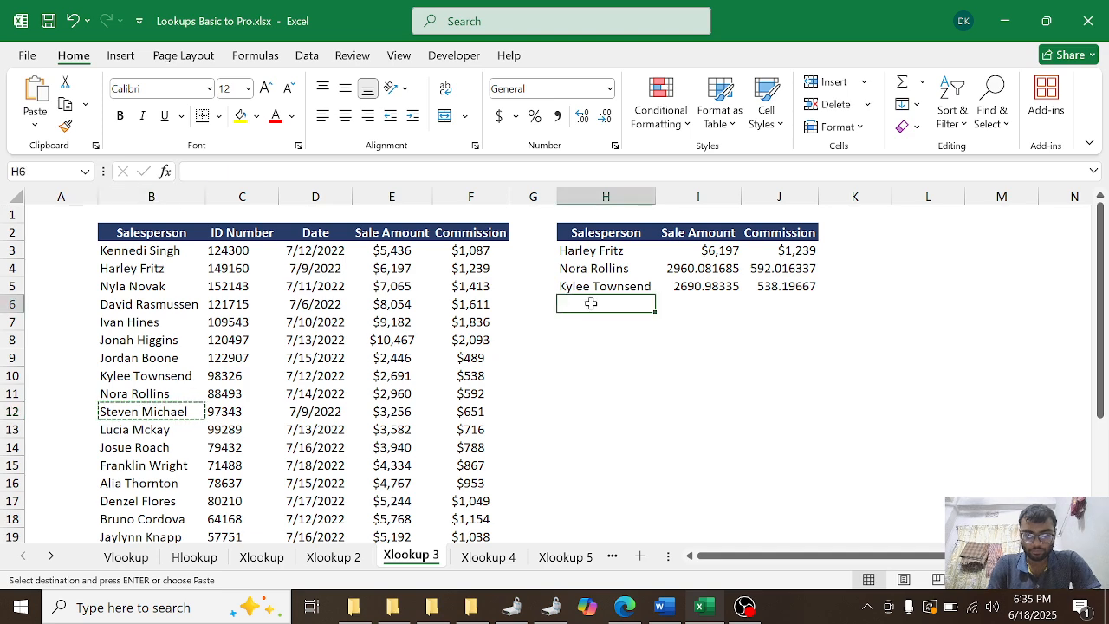
key(ctrl+v)
Step: Start an XLOOKUP formula in cell I6 with H6 as the lookup value and B3:B24 as the lookup array
click(693, 303)
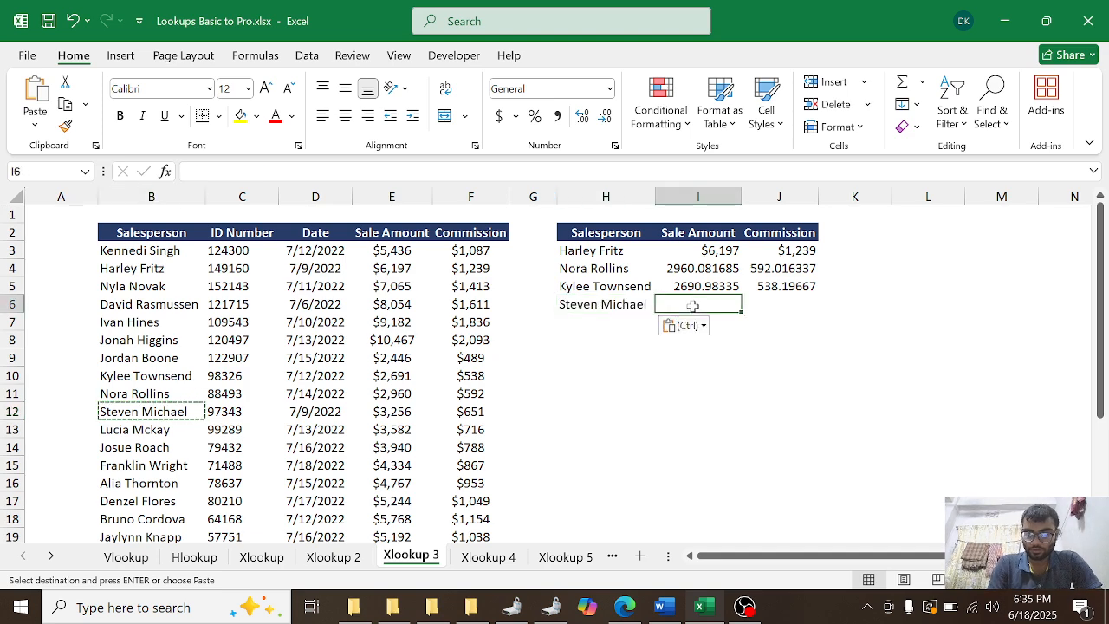
text(=xl)
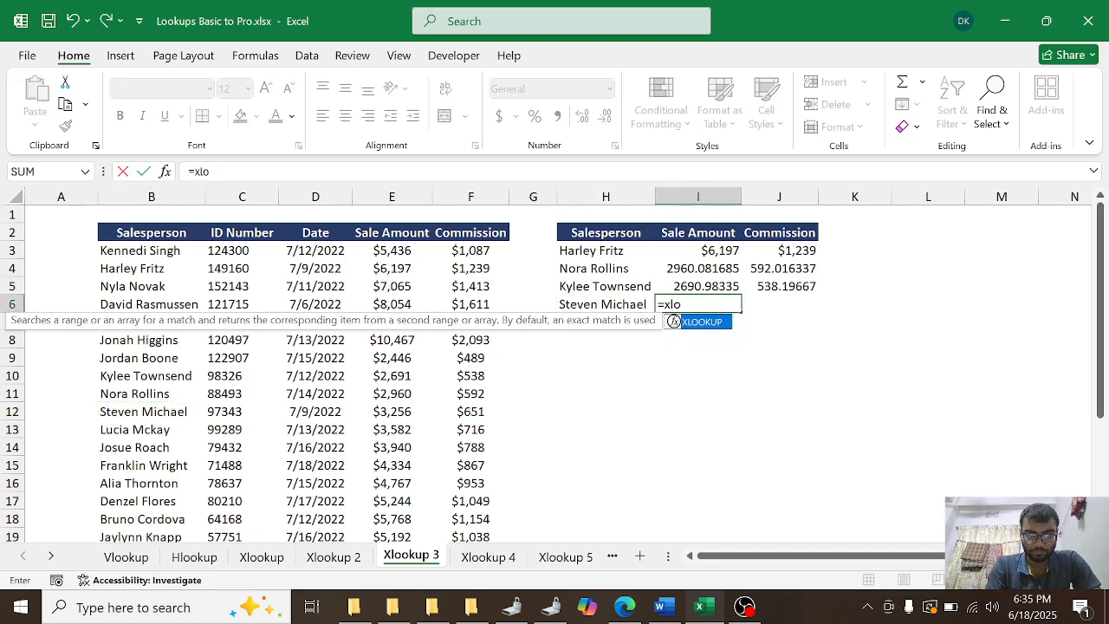
text(o)
key(Tab)
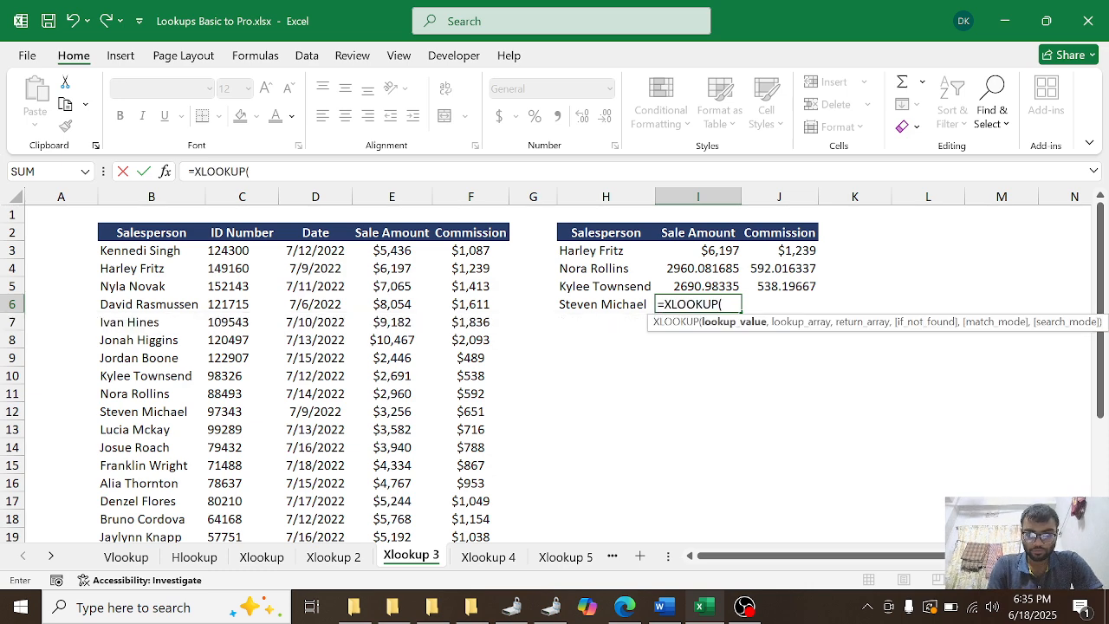
click(616, 308)
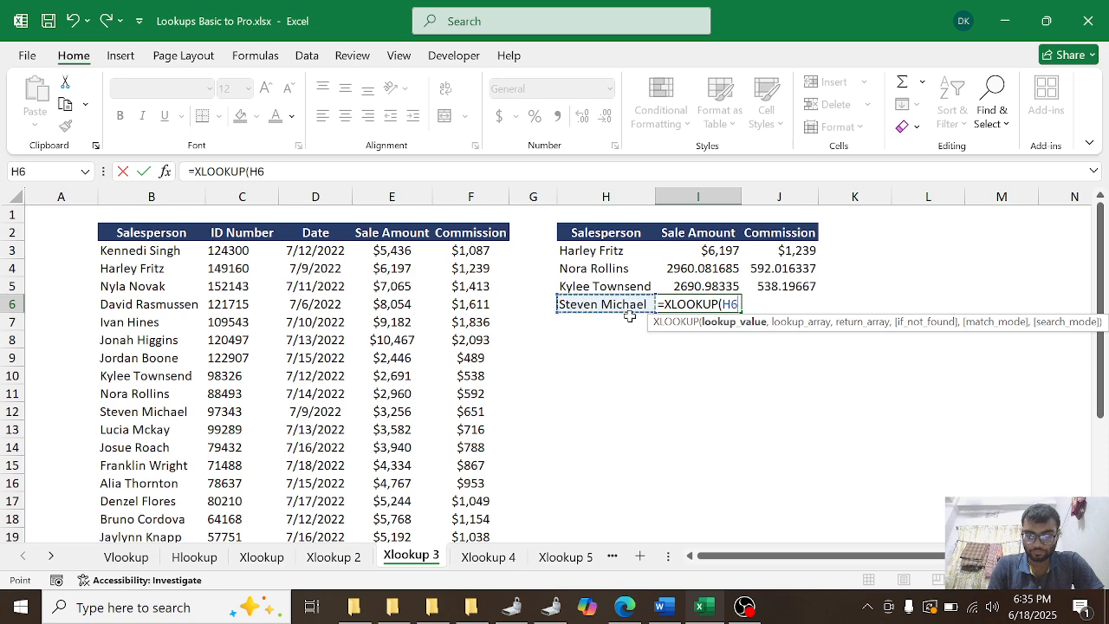
text(,)
click(134, 252)
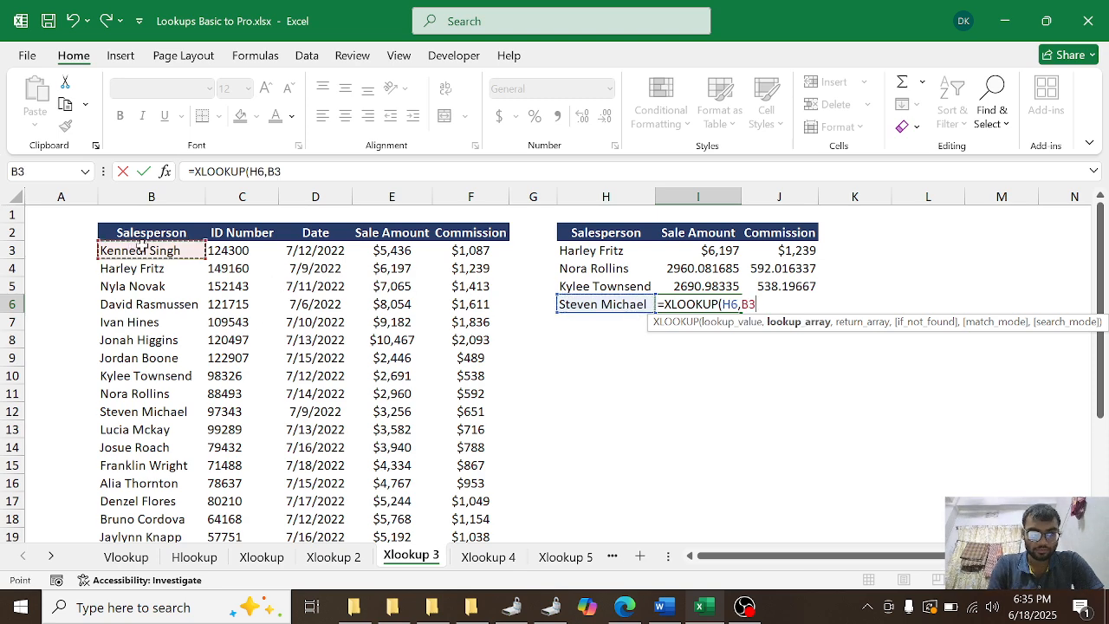
key(ctrl+shift+Down)
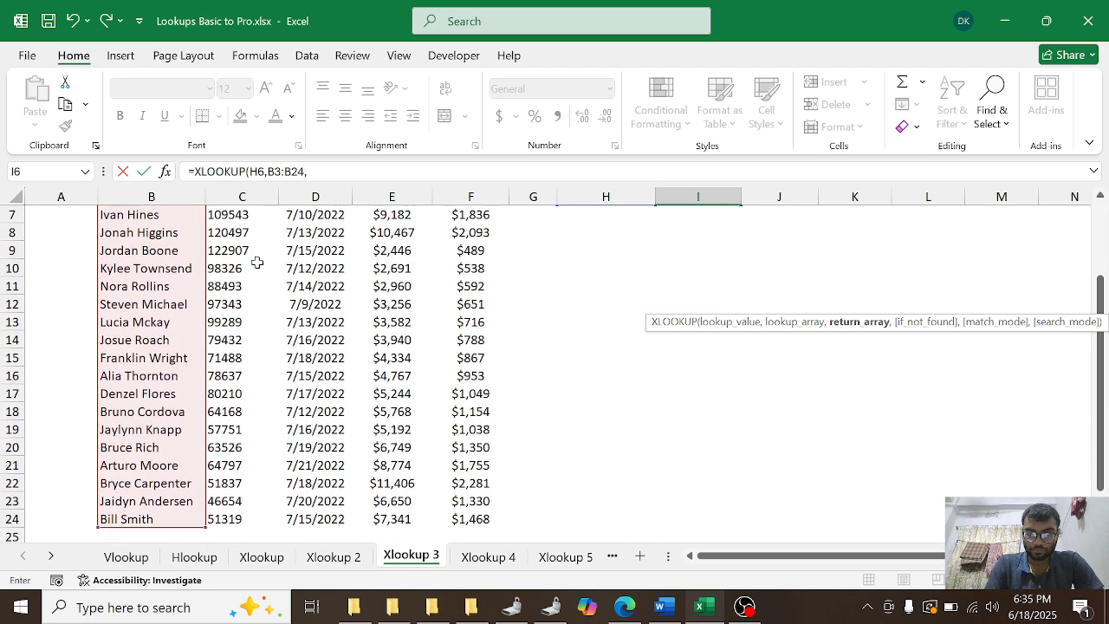
Step: Complete I6's XLOOKUP with the sale amount and commission columns E3:F24 as the return array
text(,)
click(398, 249)
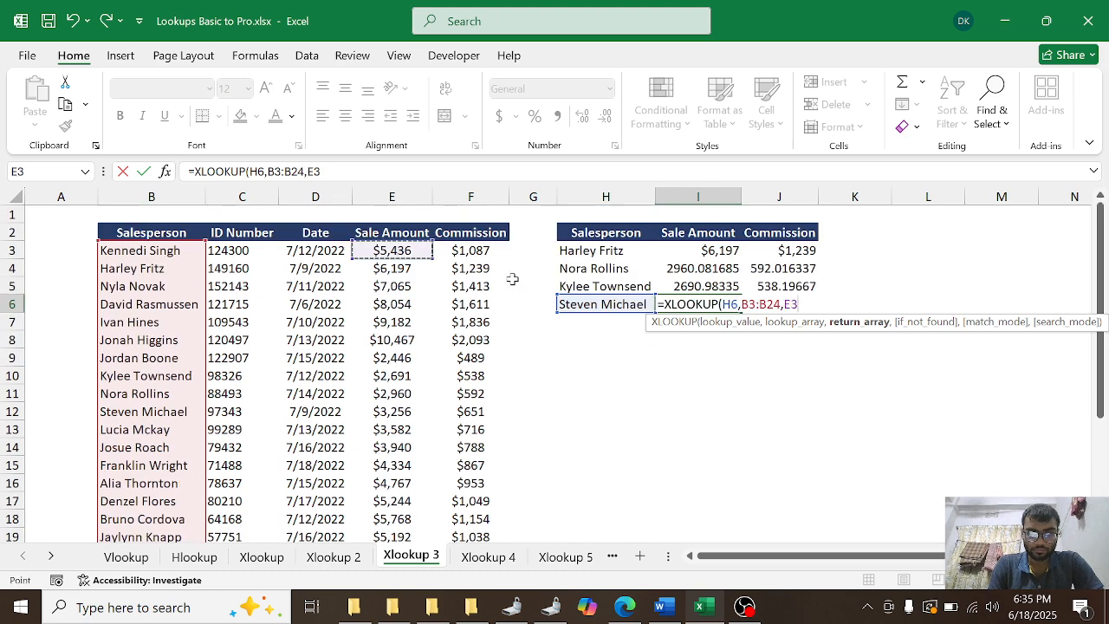
key(ctrl+shift+Right)
key(ctrl+shift+Down)
key(Return)
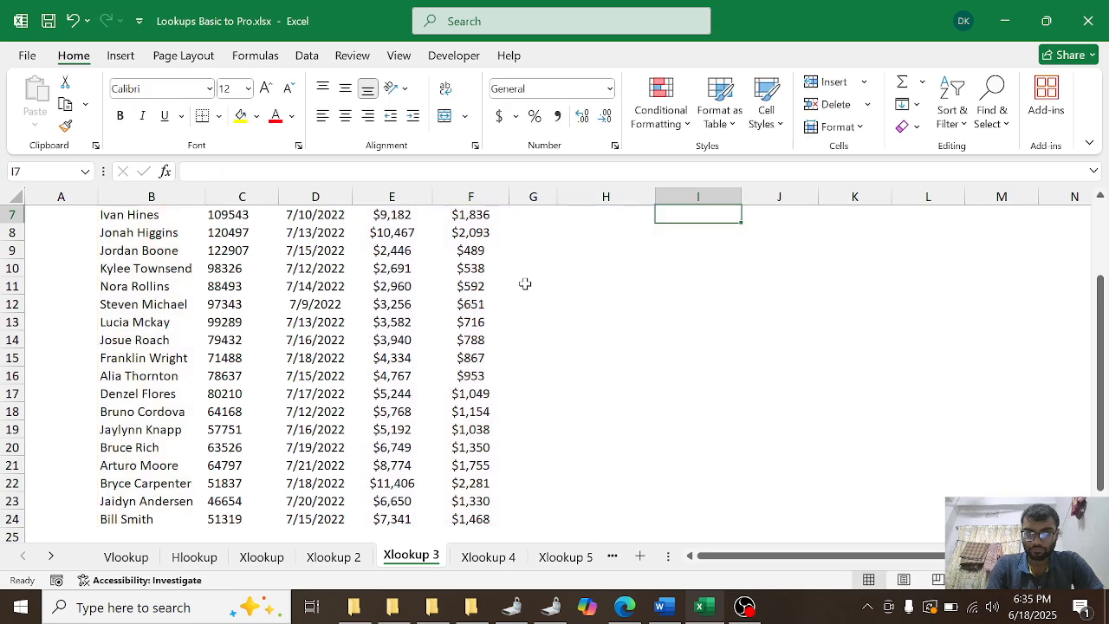
scroll(742, 233, up, 2)
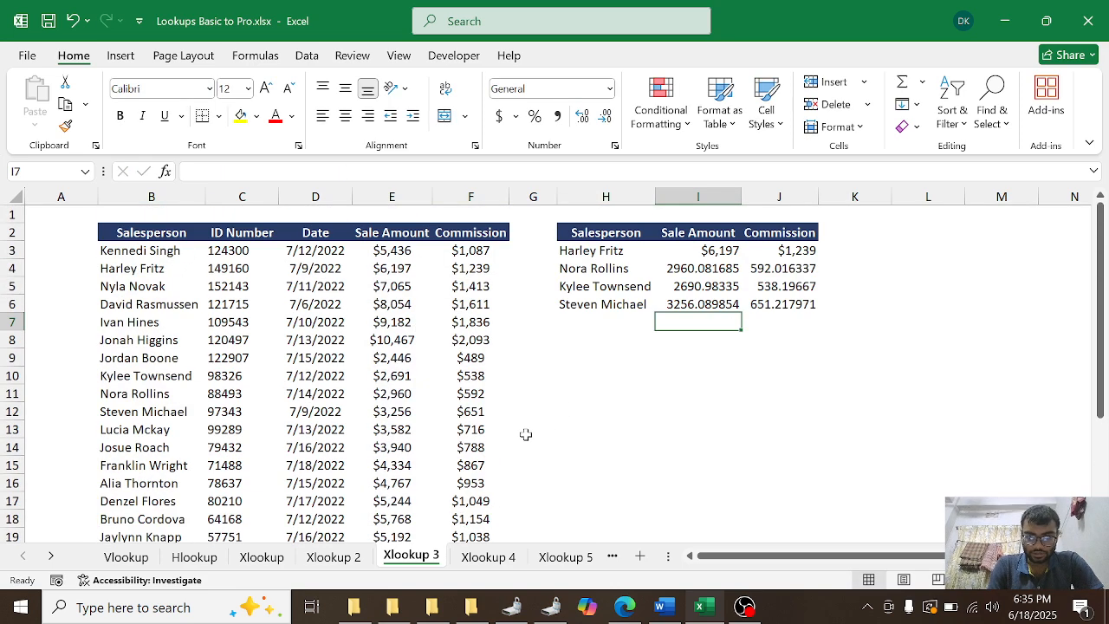
Step: On the Xlookup 4 sheet, copy the company name XYZ Limited from cell B7 into H5
click(498, 559)
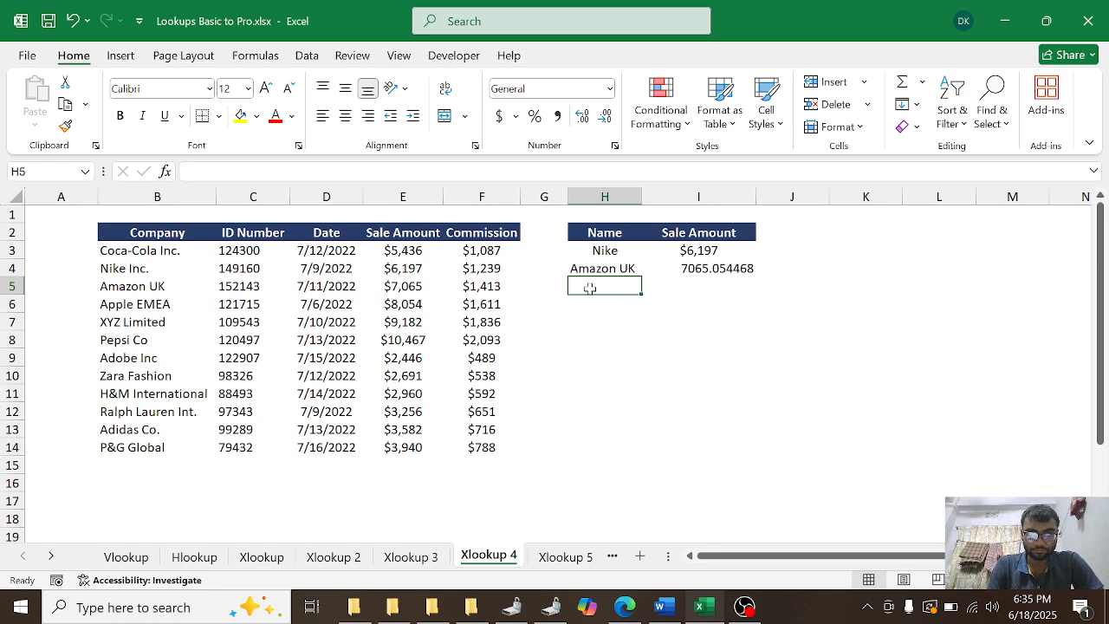
click(141, 323)
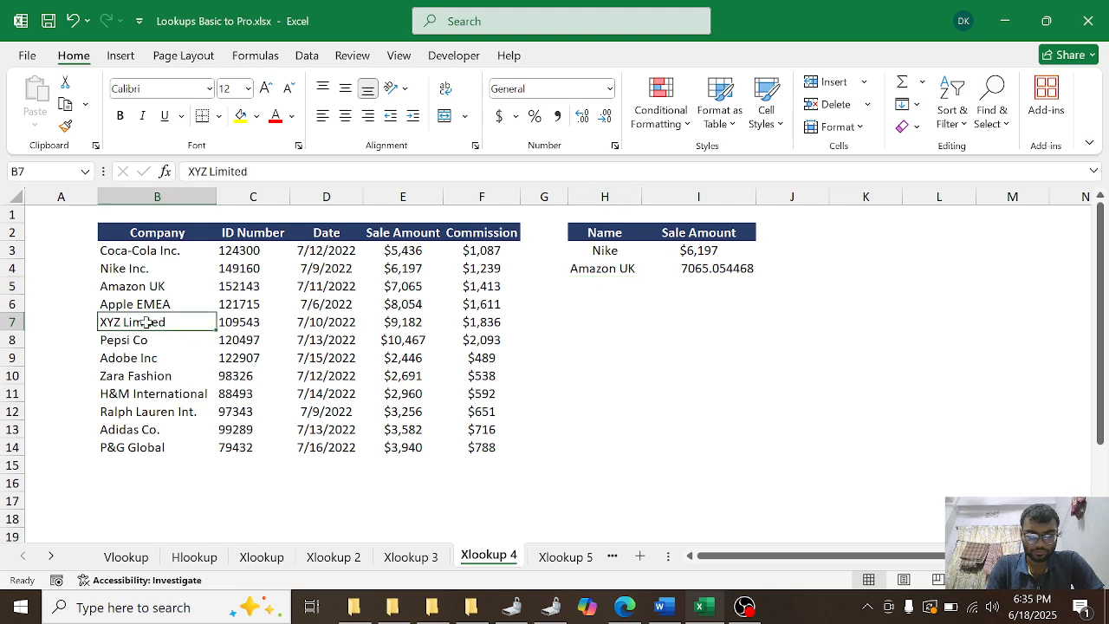
key(ctrl+c)
click(597, 284)
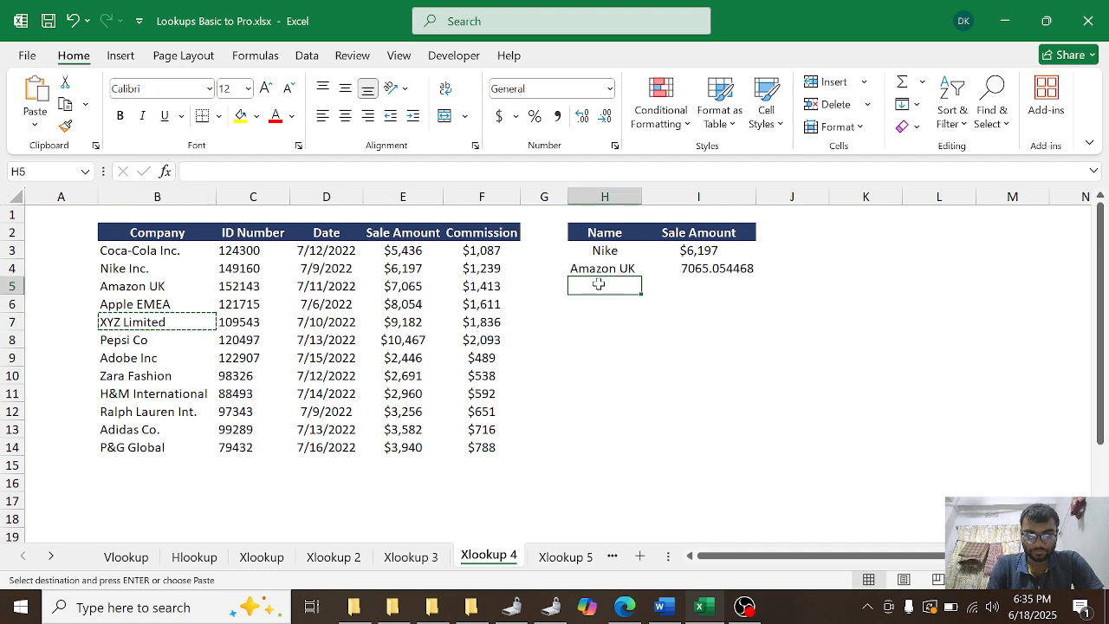
key(ctrl+v)
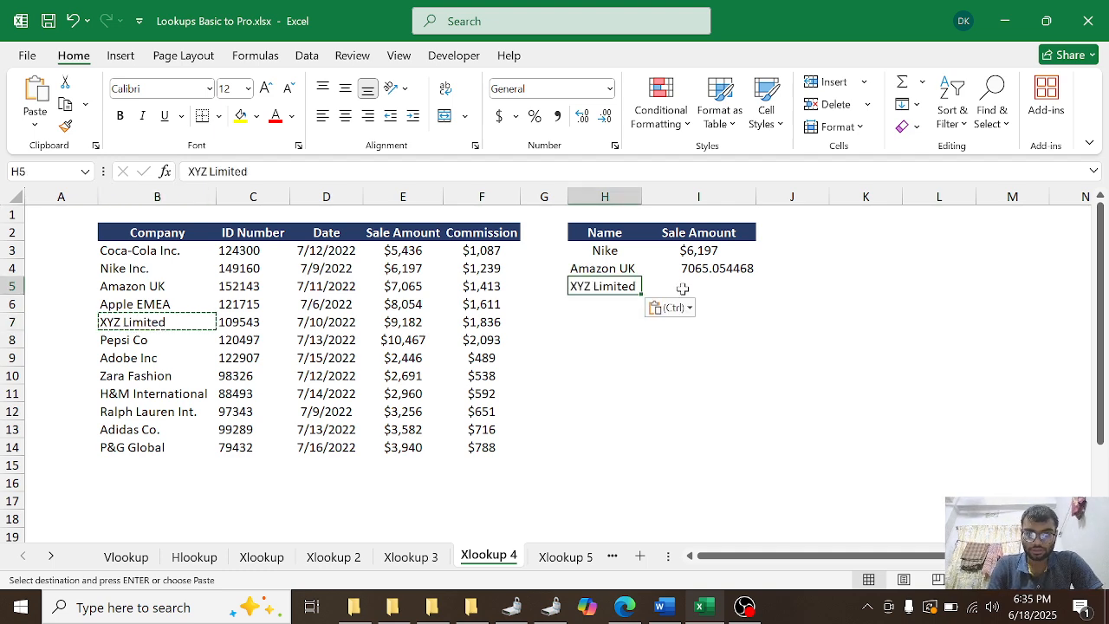
Step: Start an XLOOKUP formula in cell I5 with H5&"*" as the wildcard lookup value
click(683, 289)
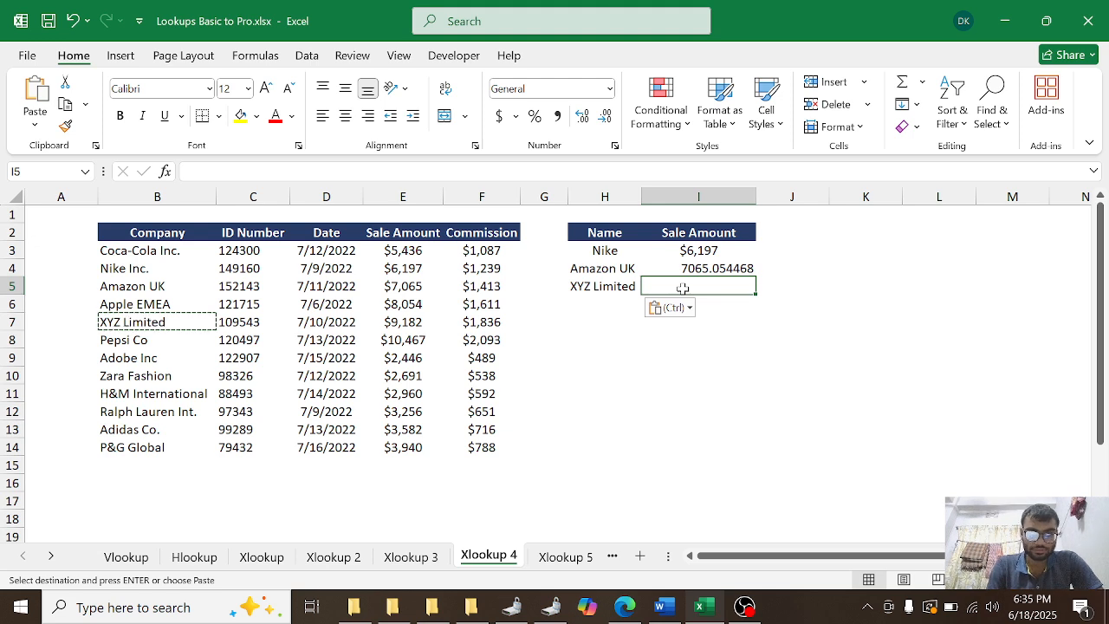
text(=)
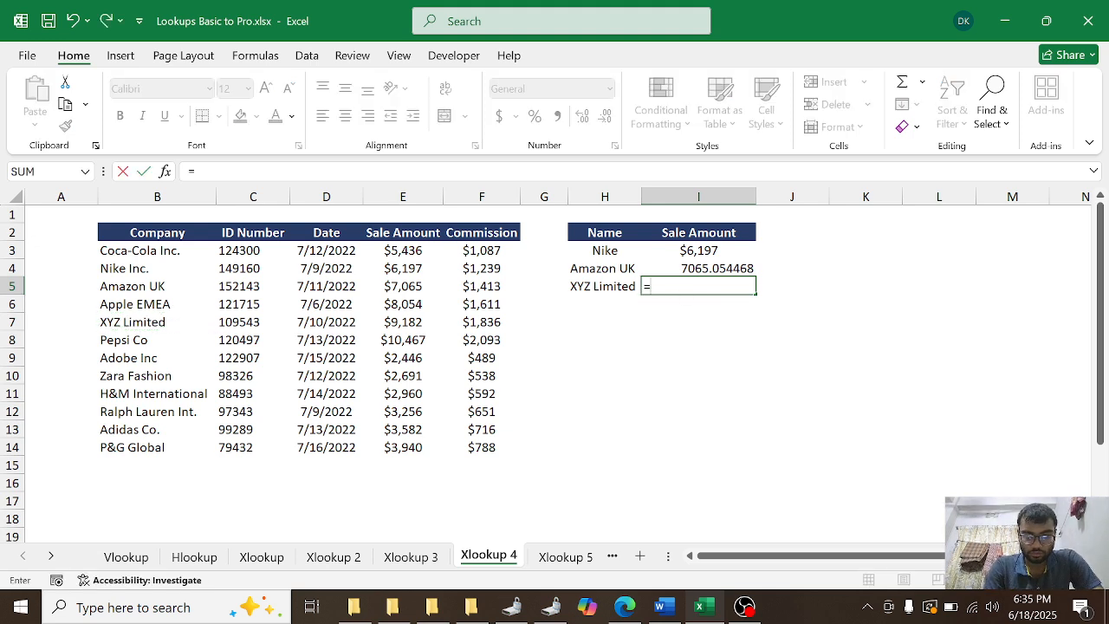
text(xlo)
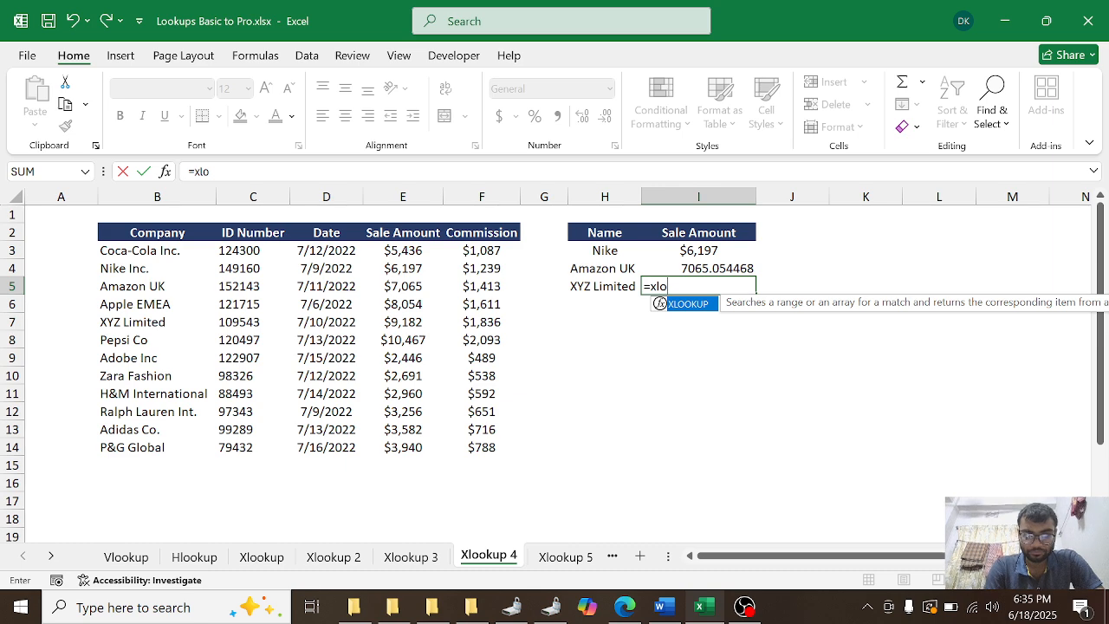
key(Tab)
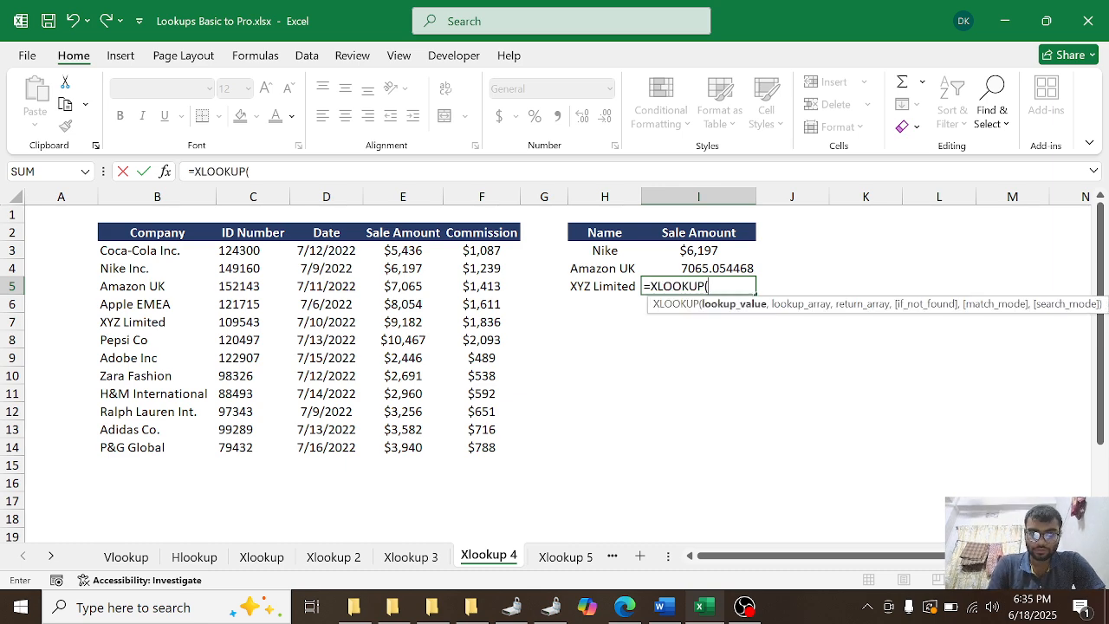
click(609, 286)
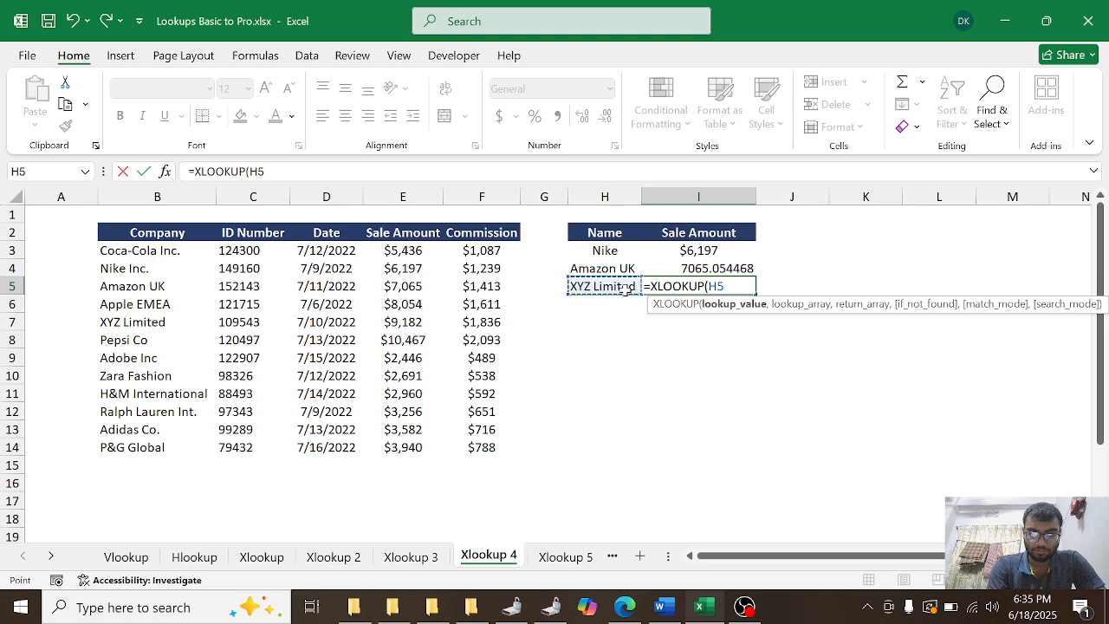
text(&)
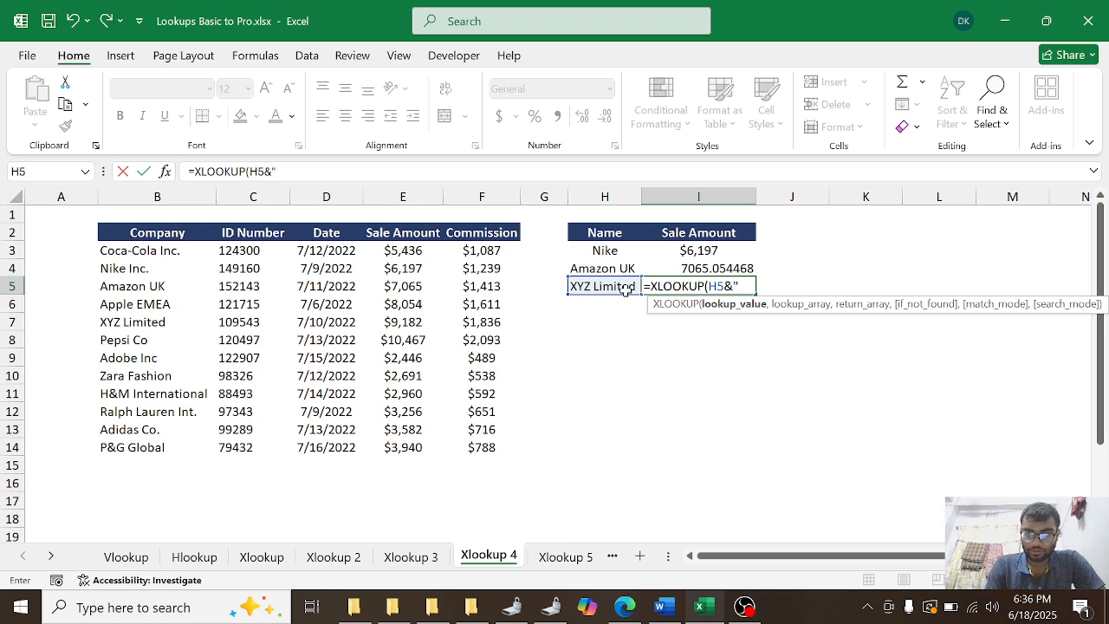
text(")
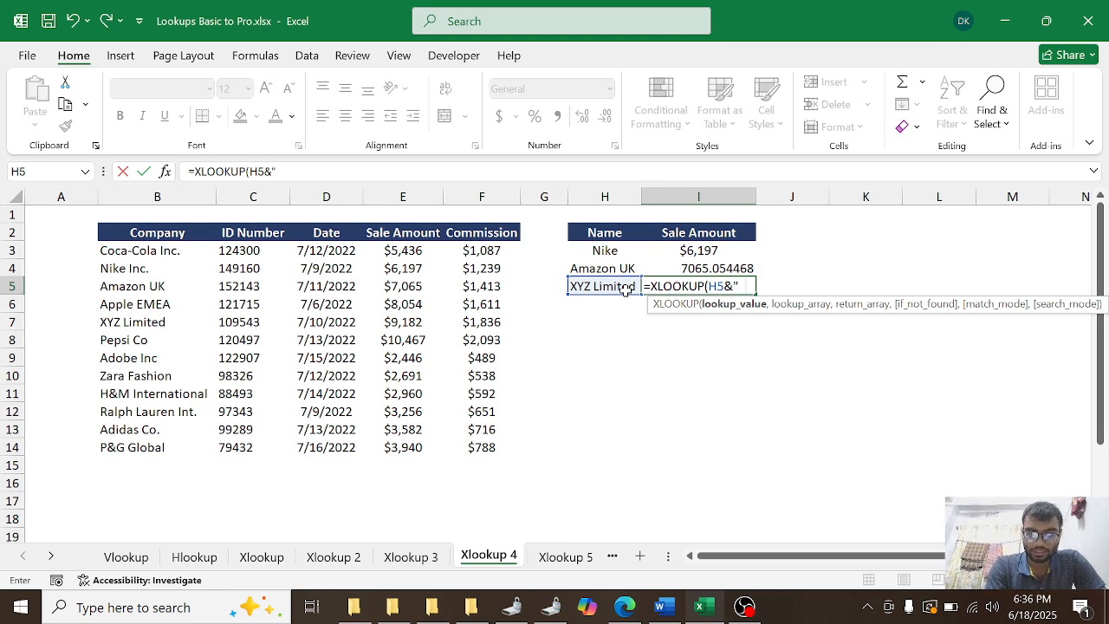
text(*)
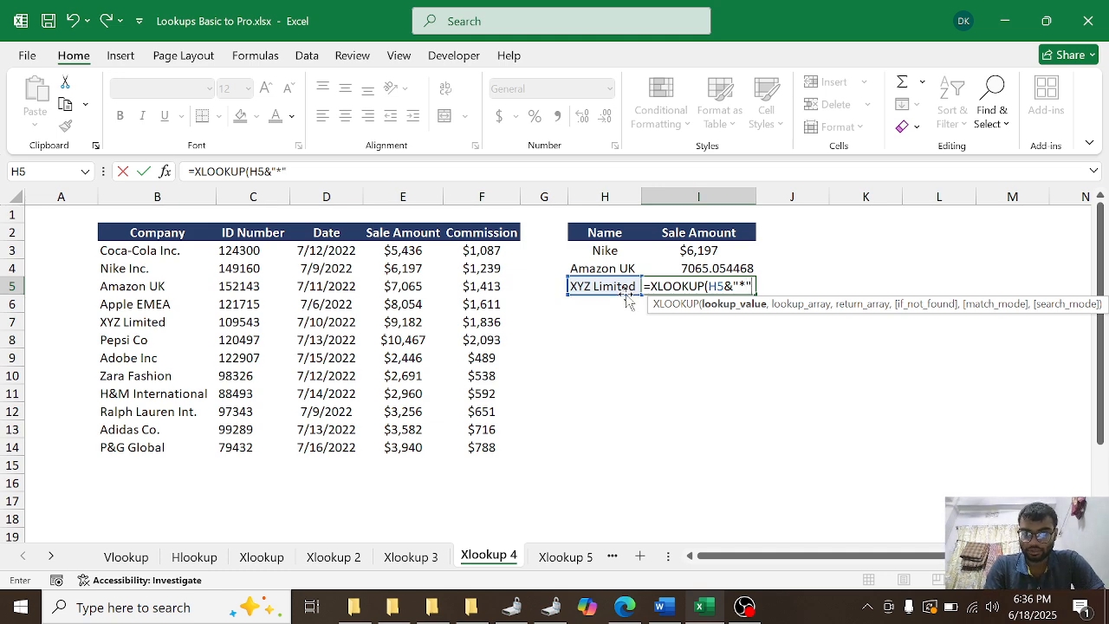
text(",)
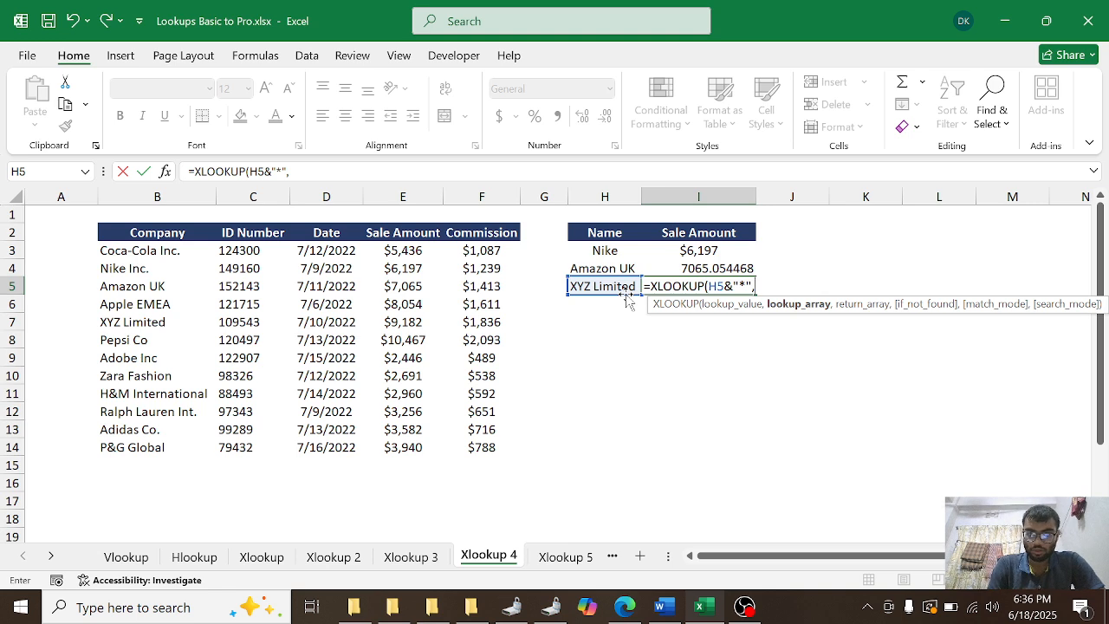
Step: Complete I5's XLOOKUP with B3:B14 as the lookup array and the sale amounts E3:E14 as the return array
drag(165, 251, 296, 233)
key(ctrl+shift+Down)
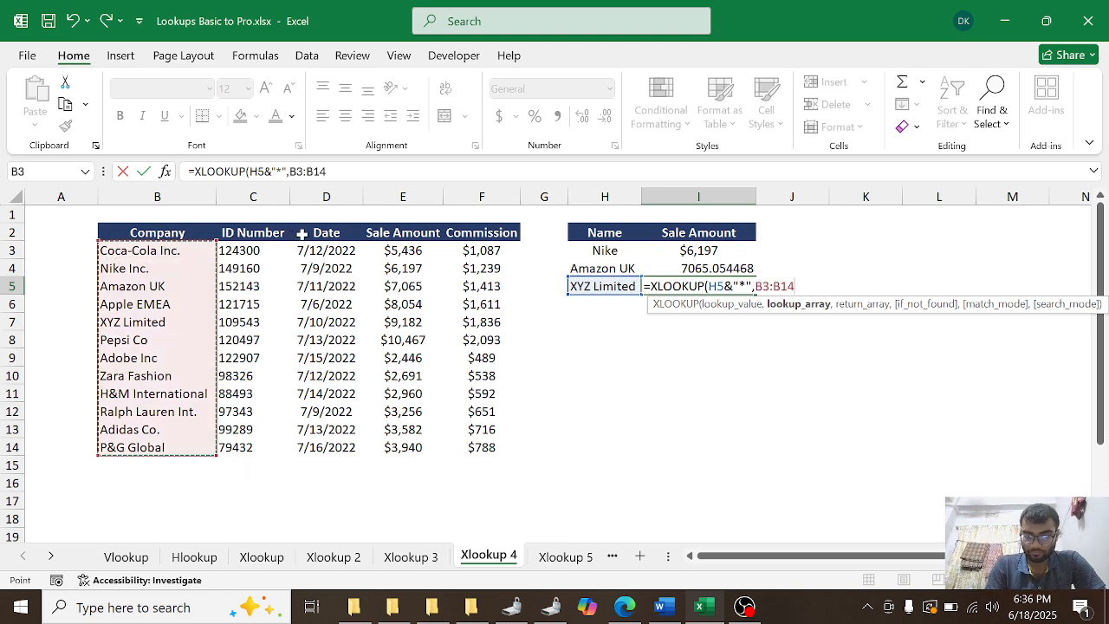
text(,)
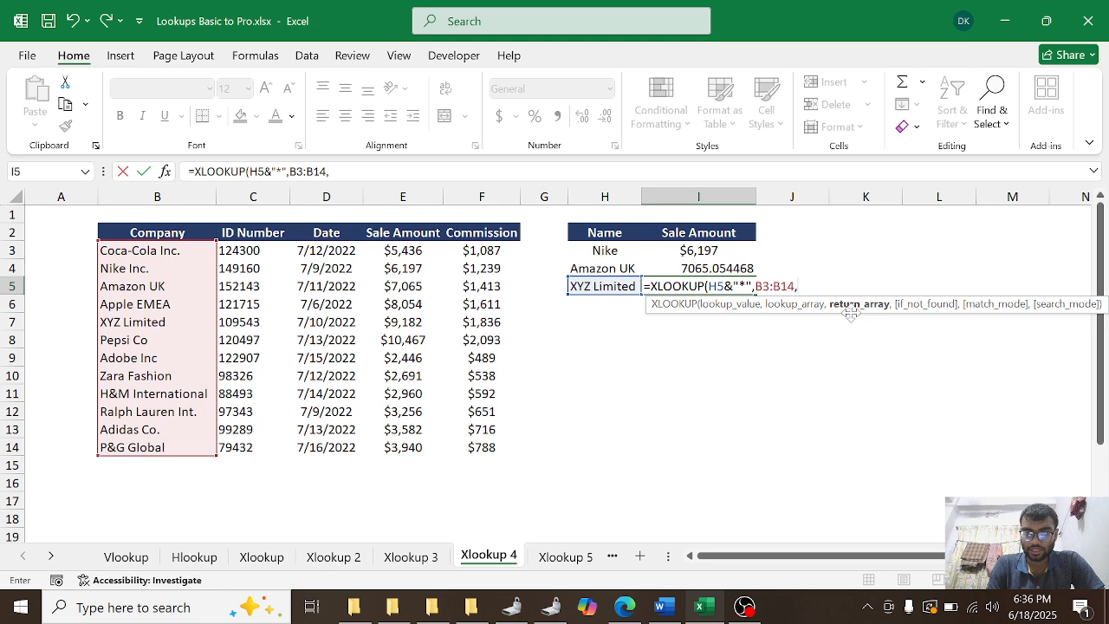
click(389, 248)
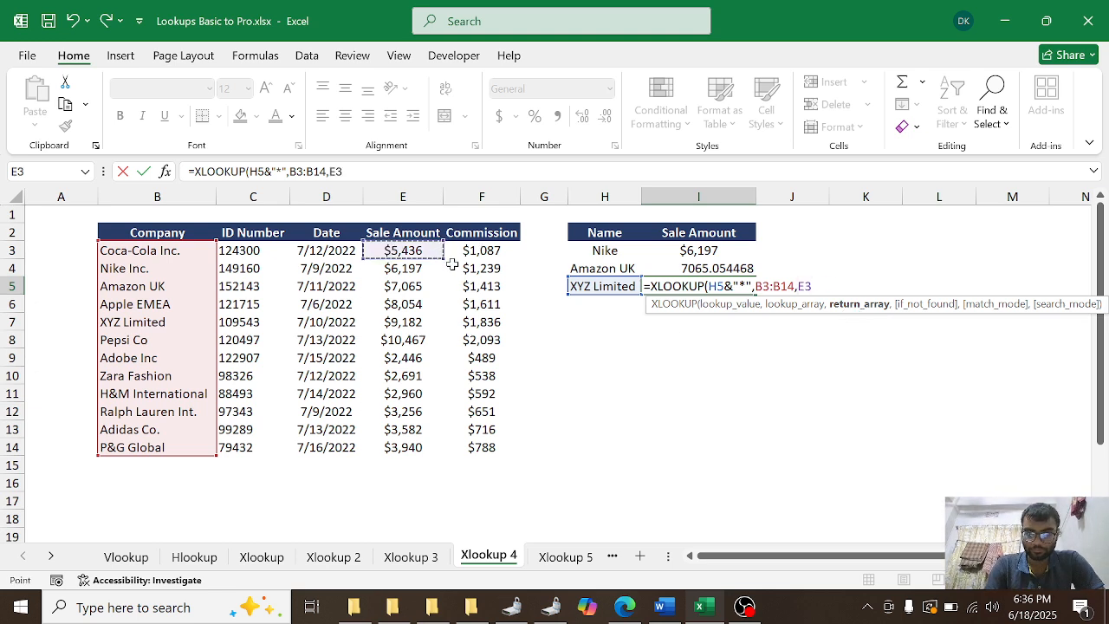
key(ctrl+shift+Down)
key(Return)
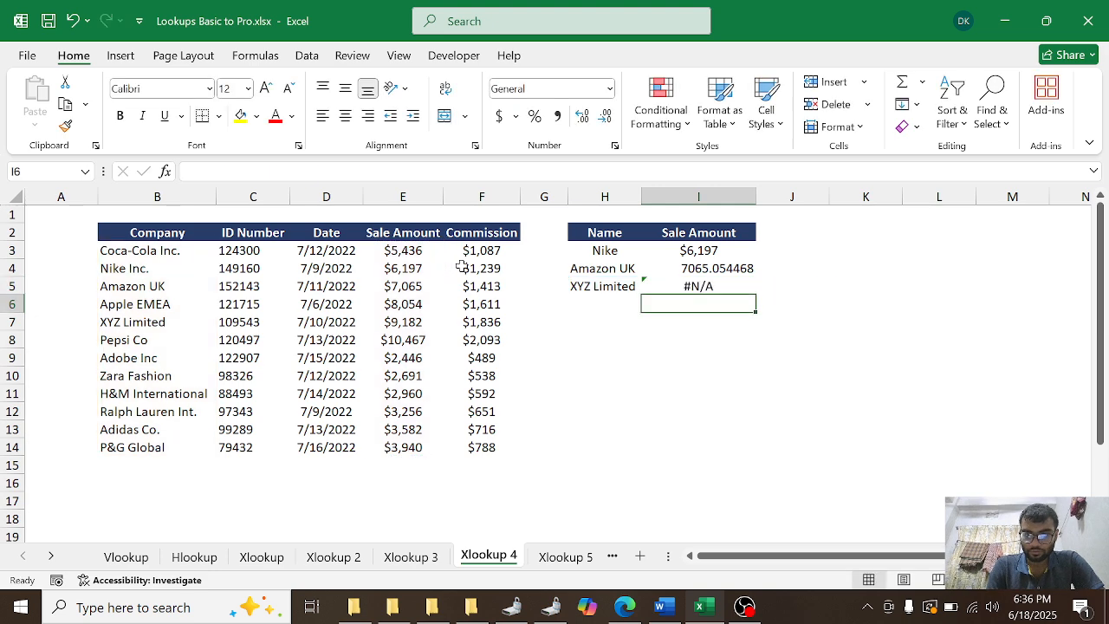
Step: Edit I5's XLOOKUP to leave if_not_found empty and set the match mode to 2 - Wildcard character match
double_click(715, 286)
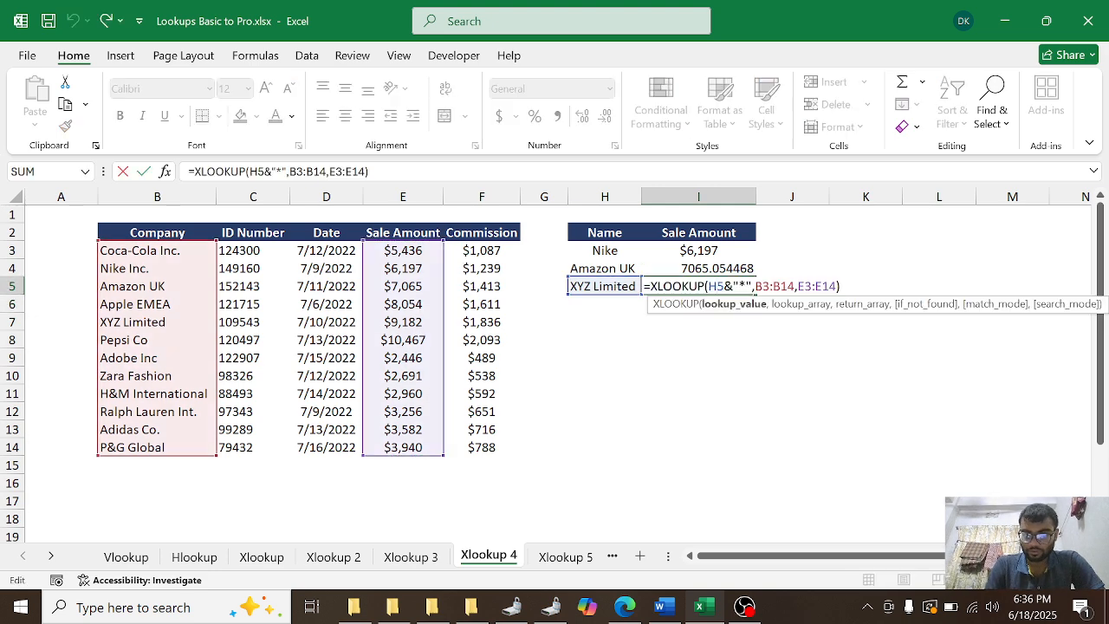
click(834, 287)
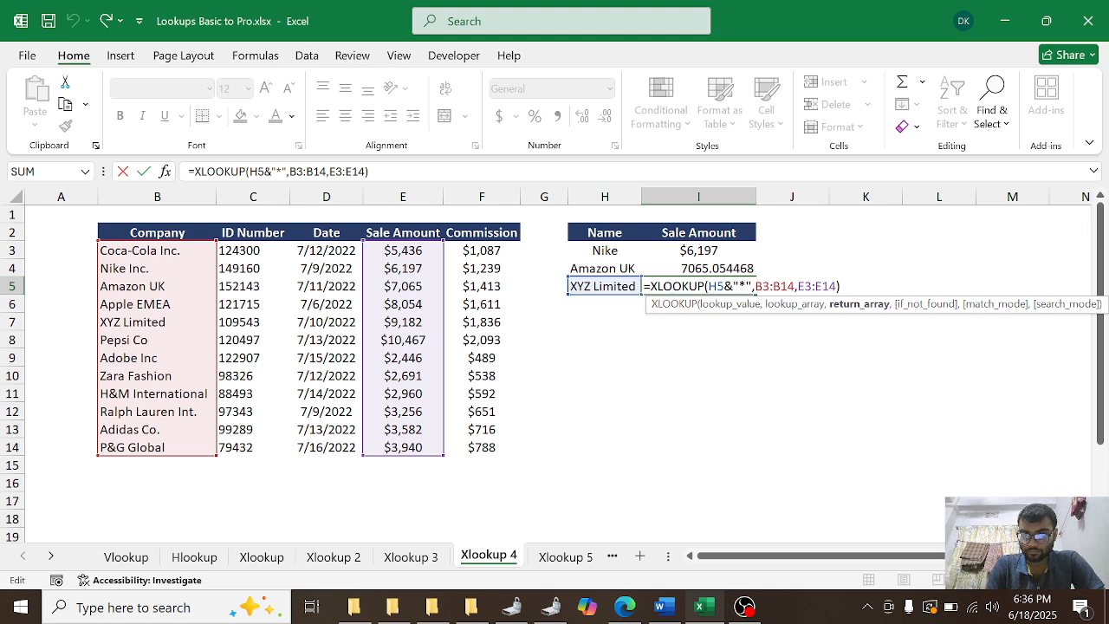
text(,,)
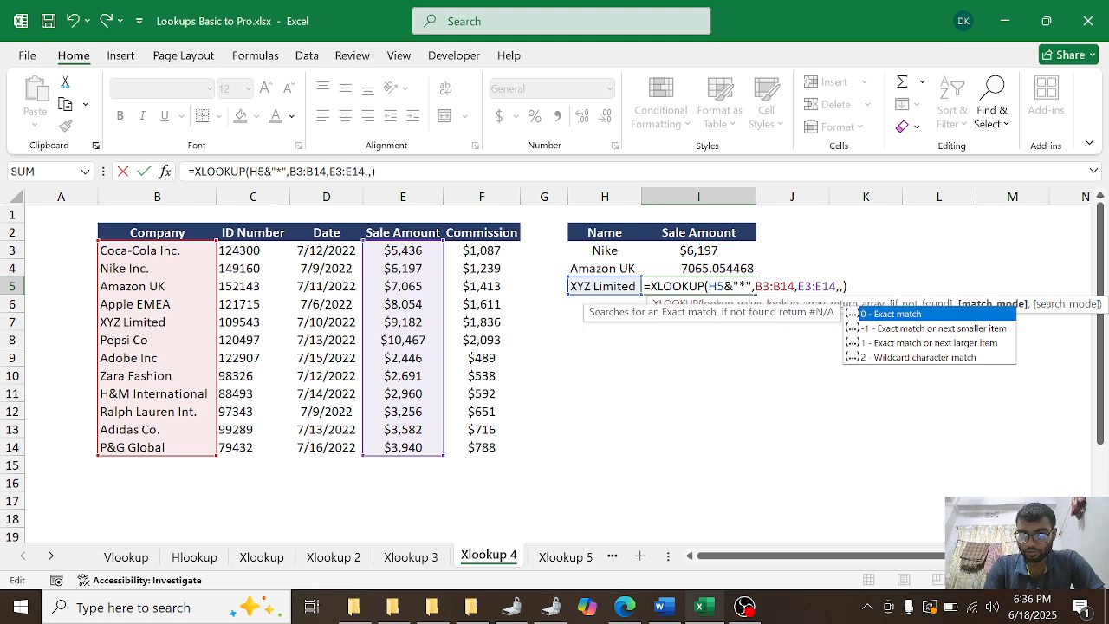
double_click(874, 357)
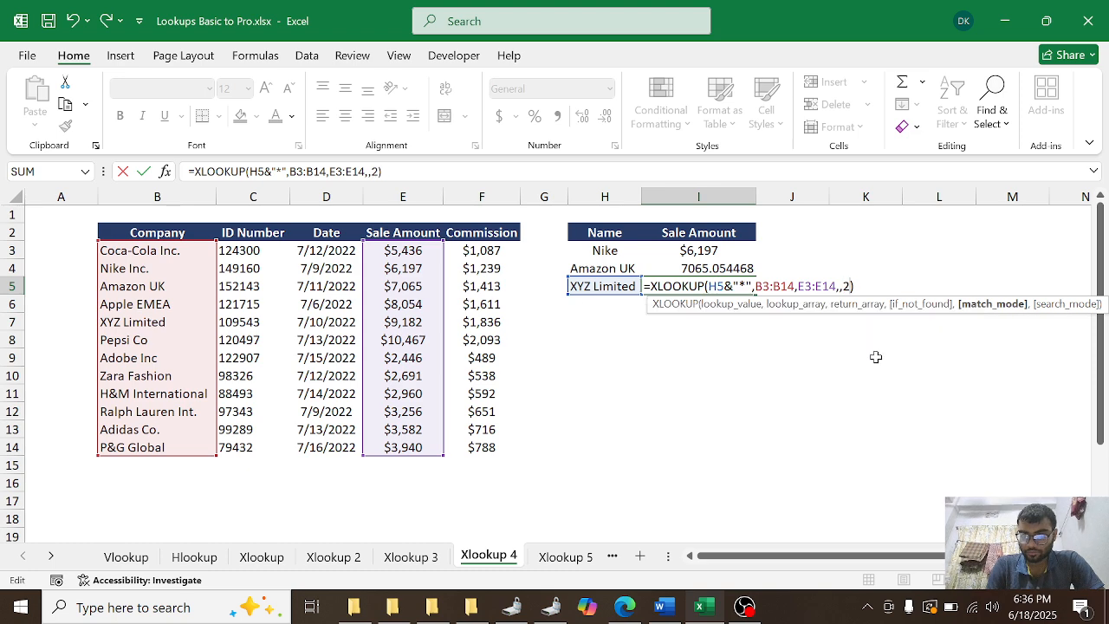
key(Return)
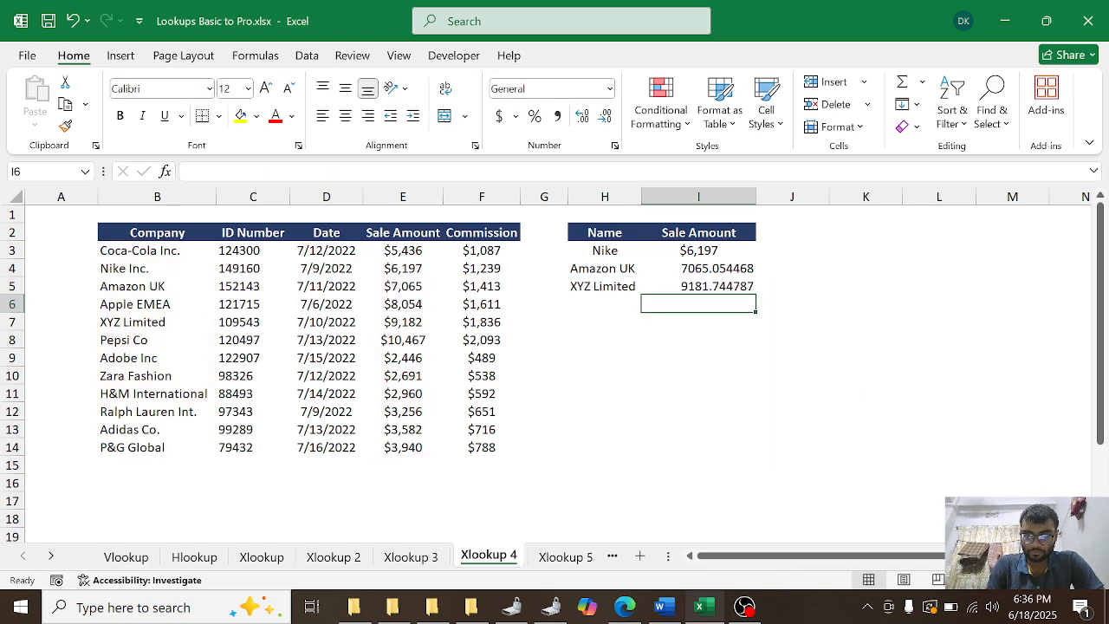
click(744, 607)
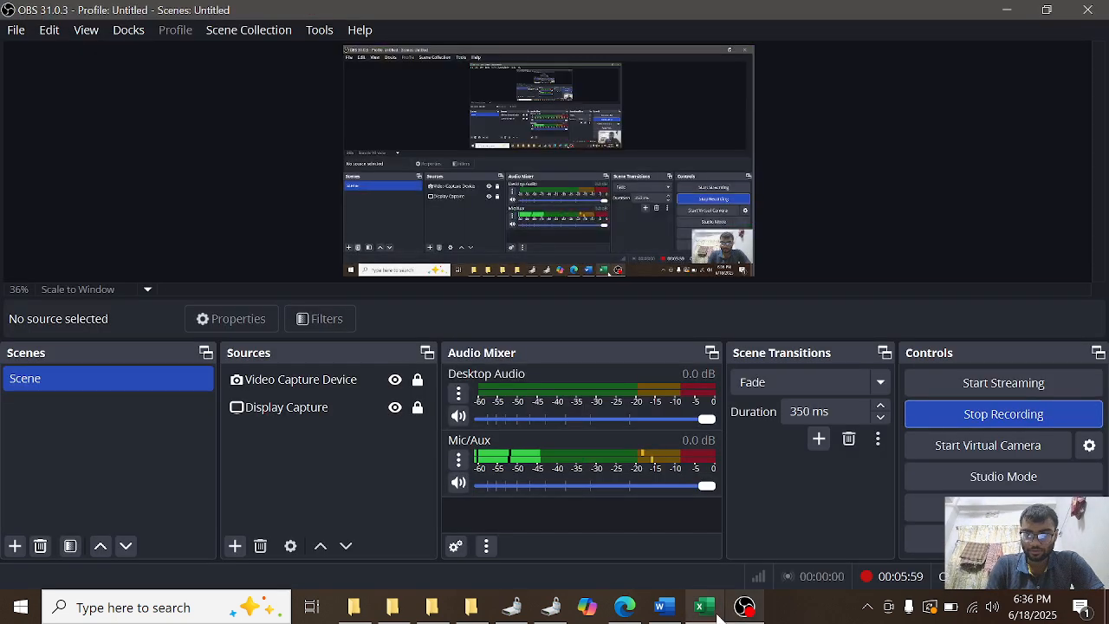
Step: Switch to Excel and copy the company name Pepsi Co from cell B8 into H6 on the Xlookup 4 sheet
click(715, 613)
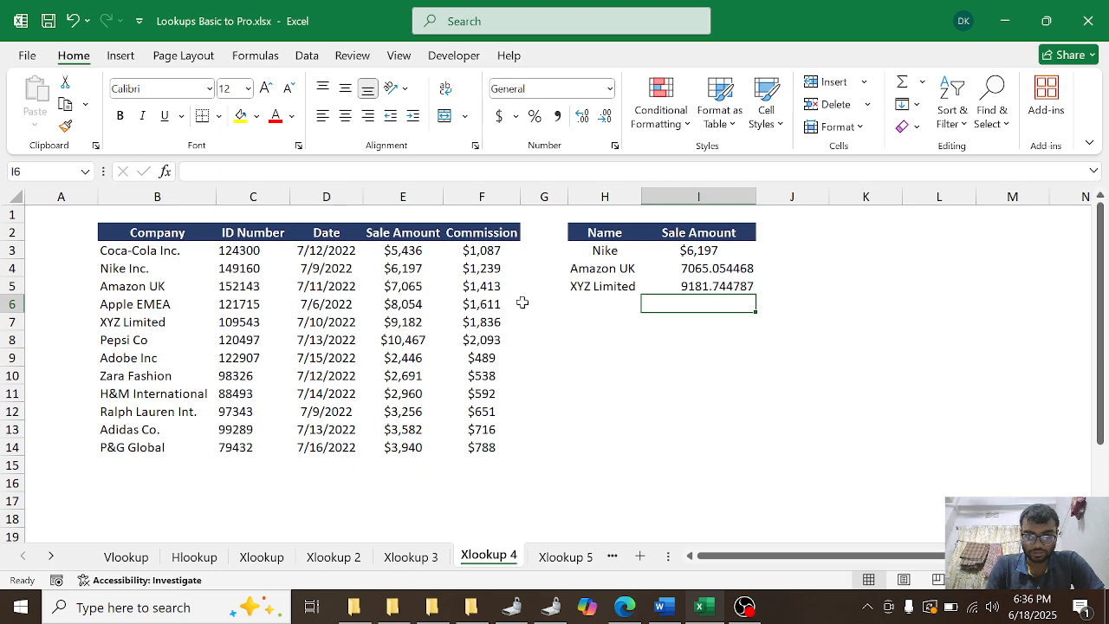
click(582, 301)
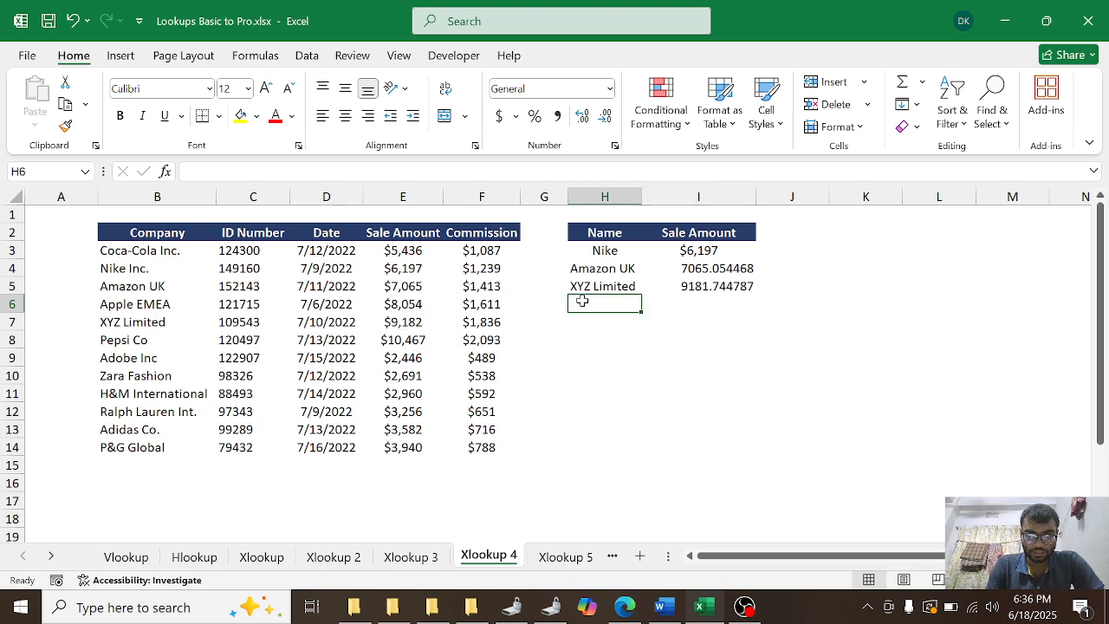
click(129, 342)
key(ctrl+c)
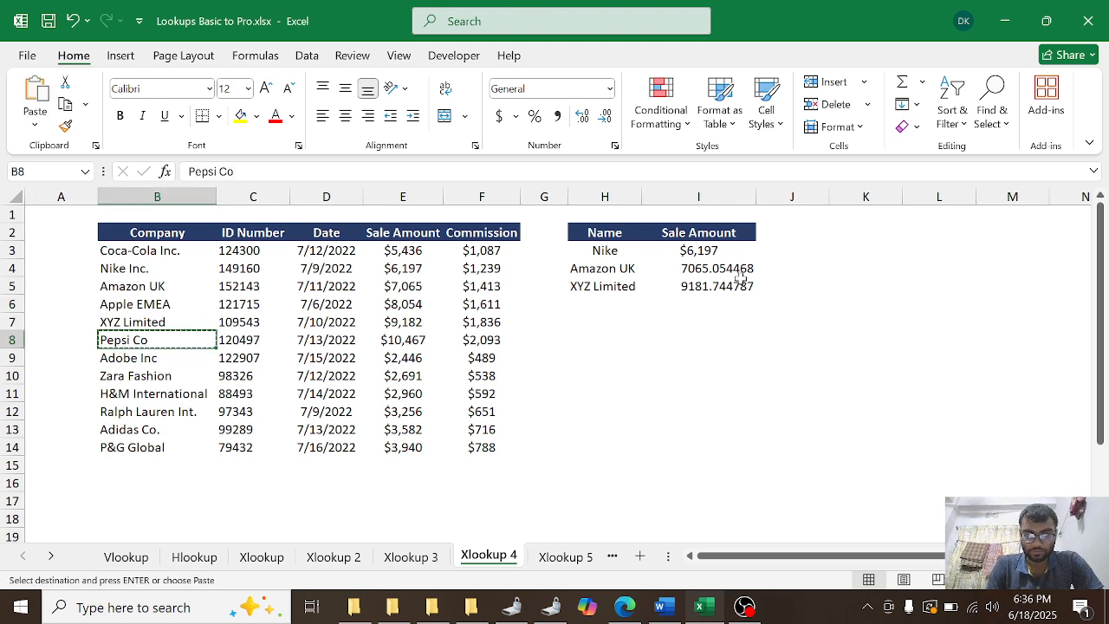
click(593, 313)
click(591, 301)
key(ctrl+v)
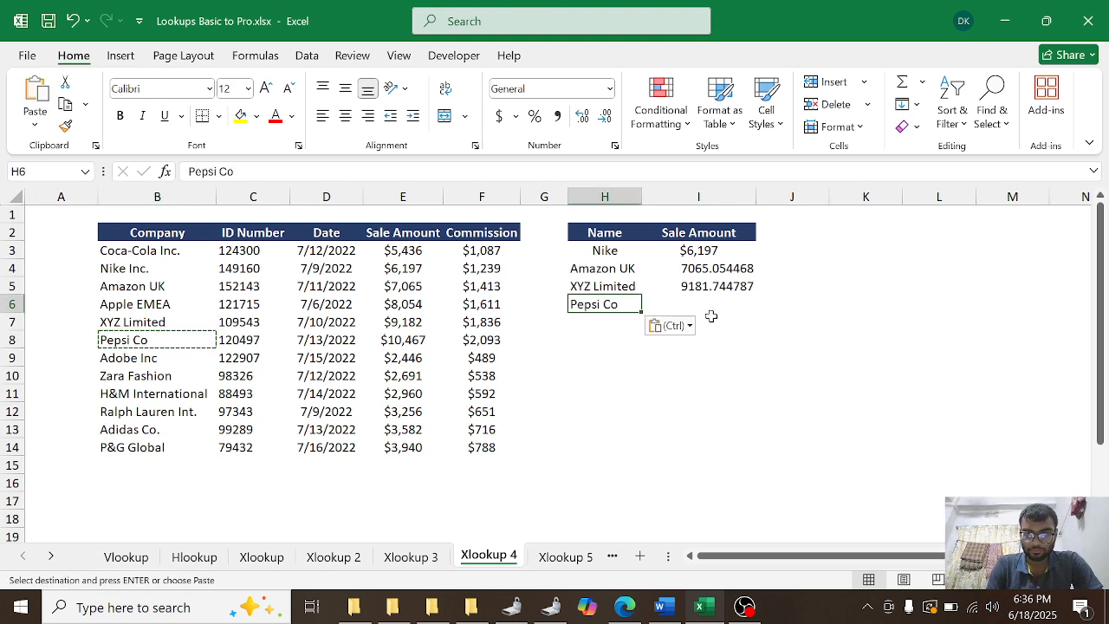
Step: Start an XLOOKUP formula in cell I6 with H6&"*" as the wildcard lookup value
key(Tab)
key(Escape)
text(=x)
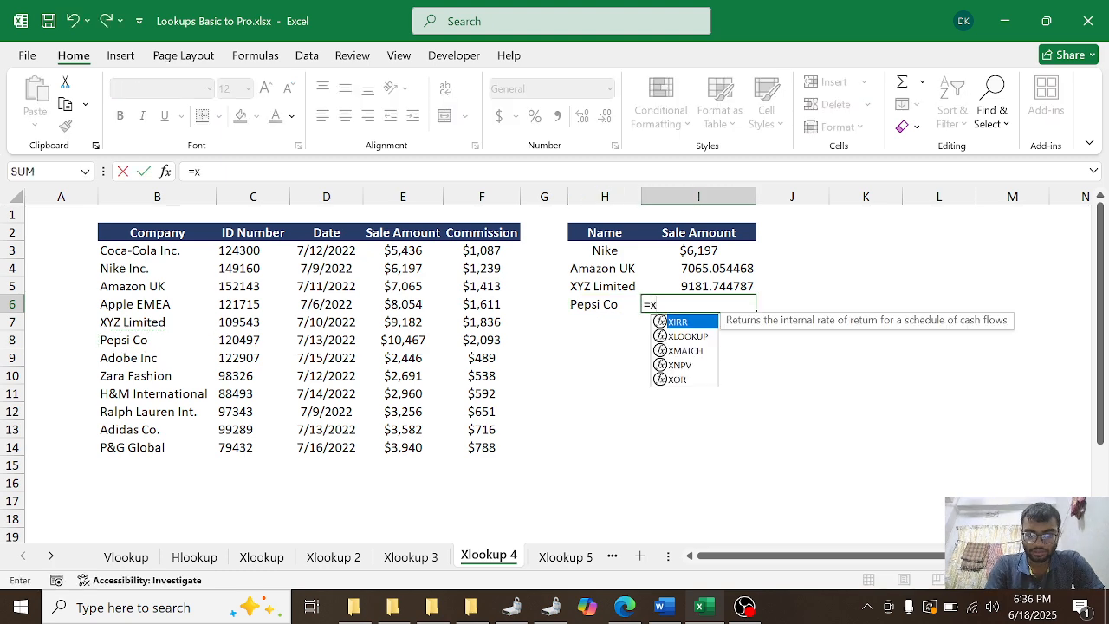
text(lo)
key(Tab)
click(598, 300)
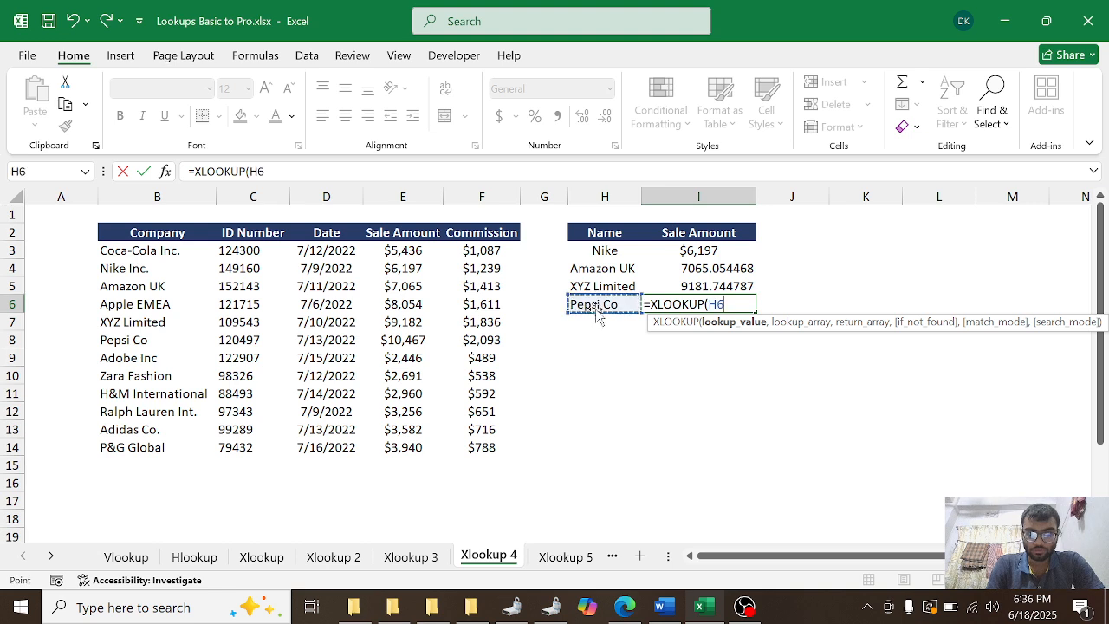
text(,)
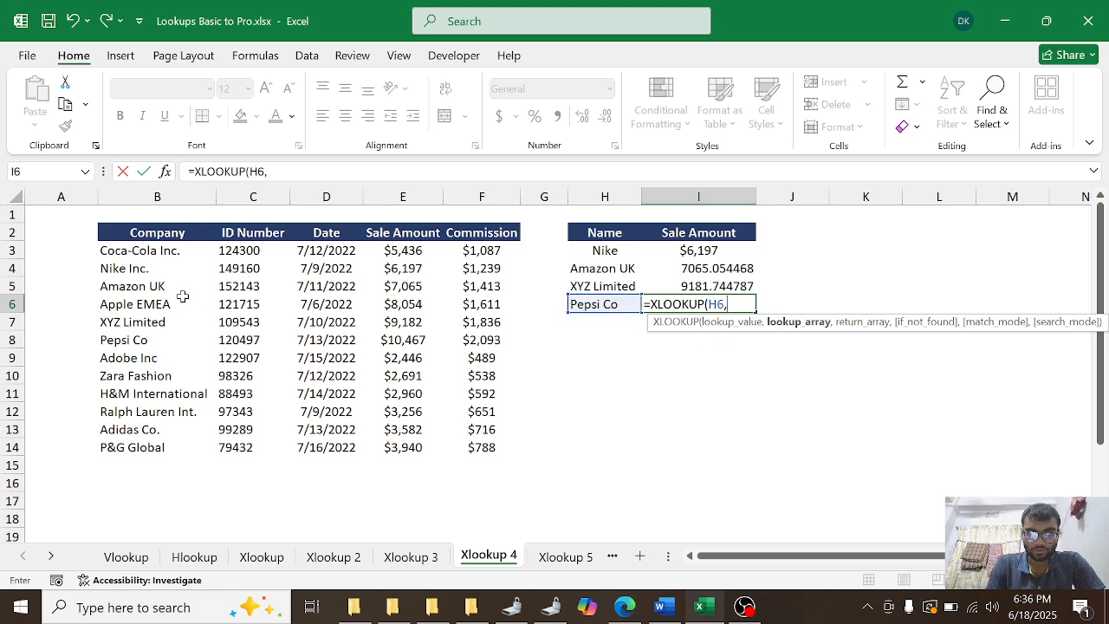
key(BackSpace)
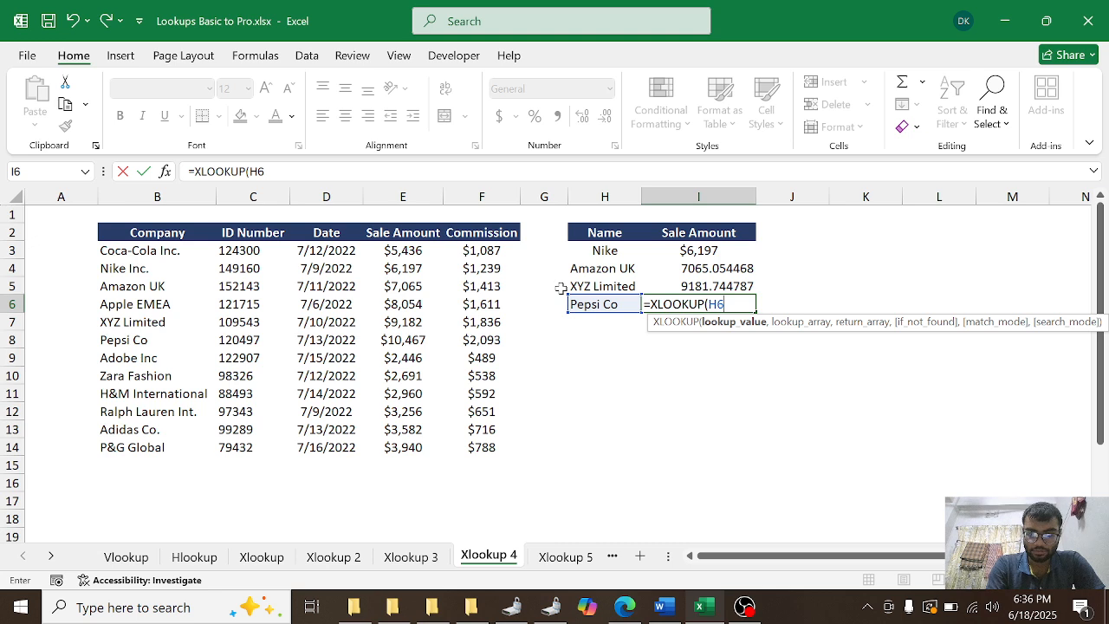
text(&"*)
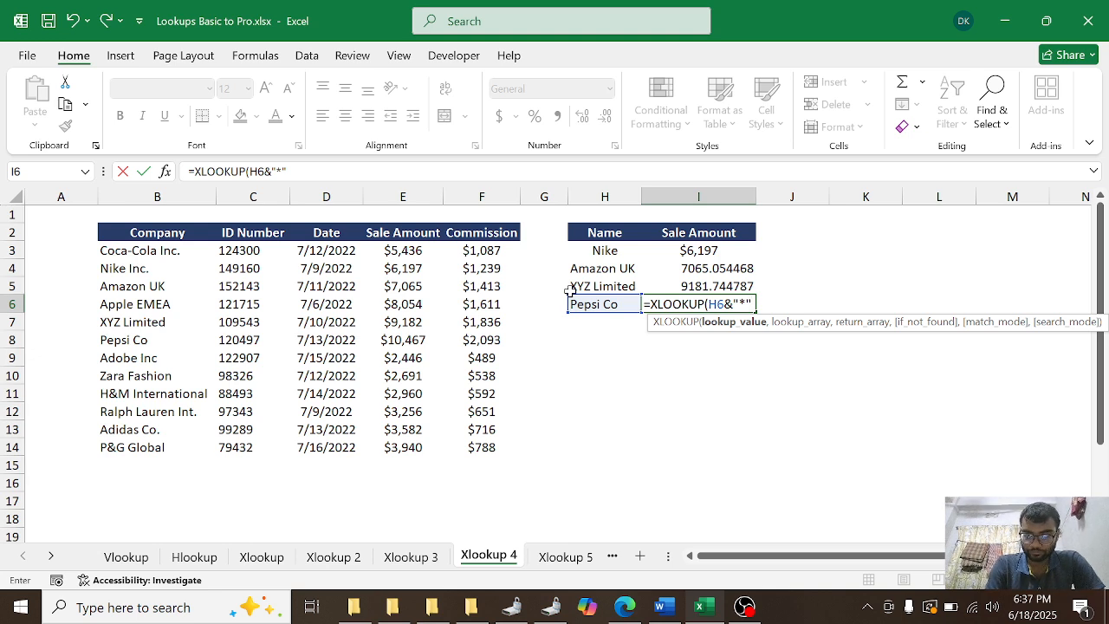
Step: Complete I6's XLOOKUP with lookup array B3:B14, return array E3:E14, an empty if_not_found and match mode 2 - Wildcard character match
text(,)
click(172, 251)
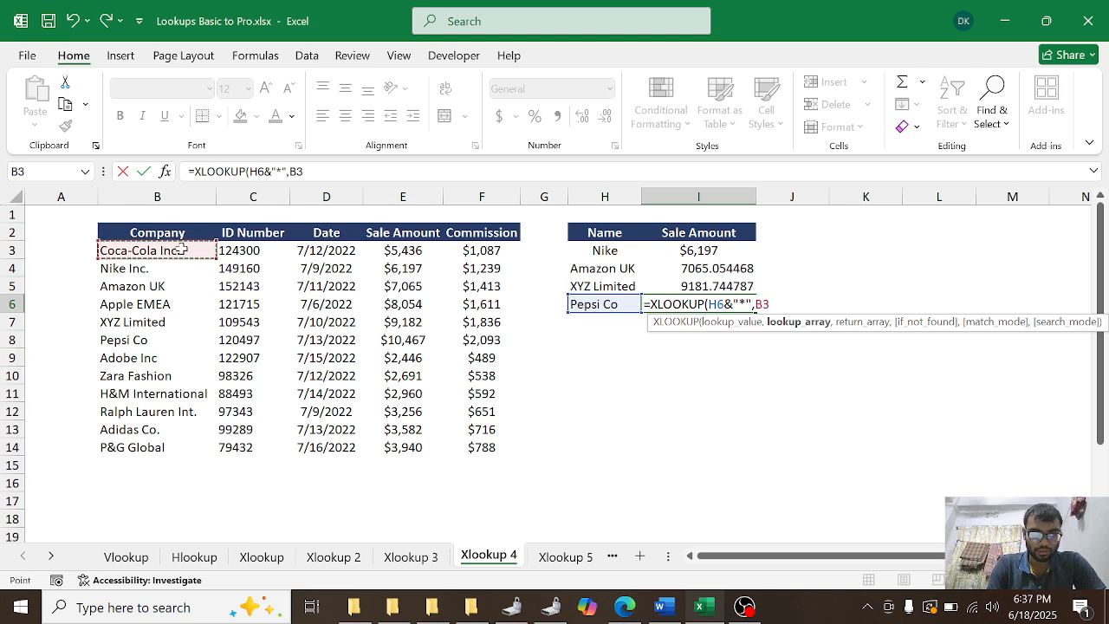
key(ctrl+shift+Down)
text(,)
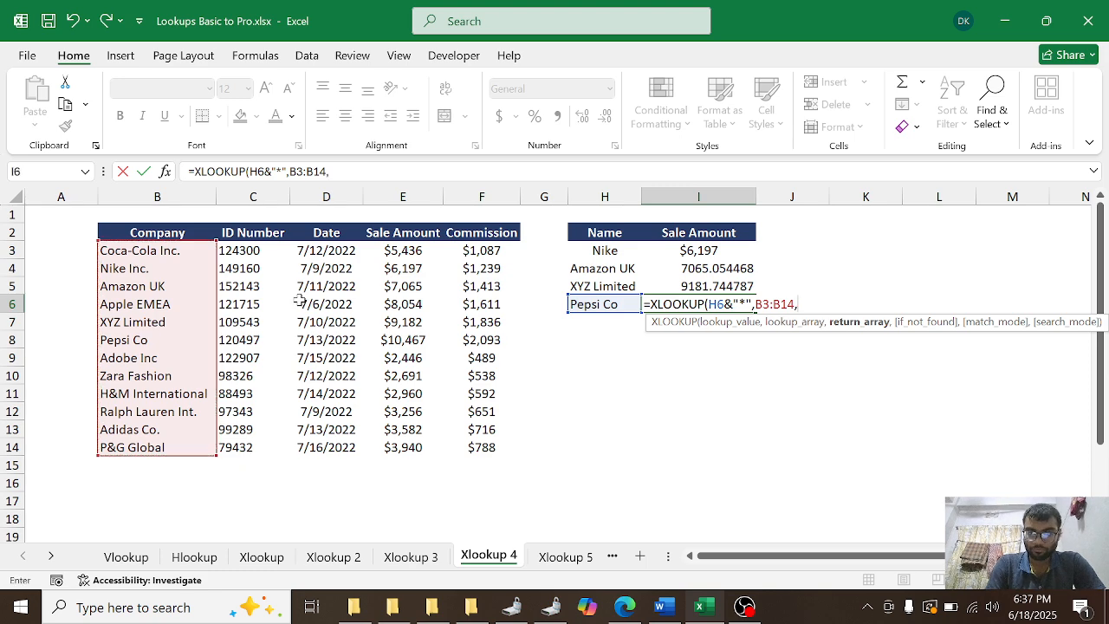
click(439, 251)
key(ctrl+shift+Down)
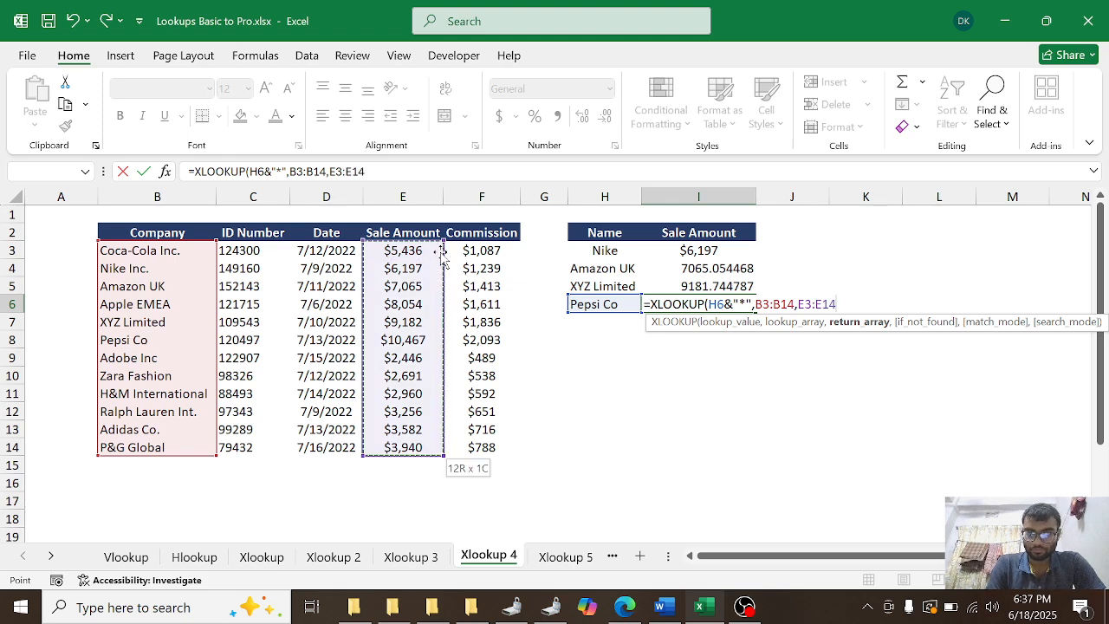
text(,,)
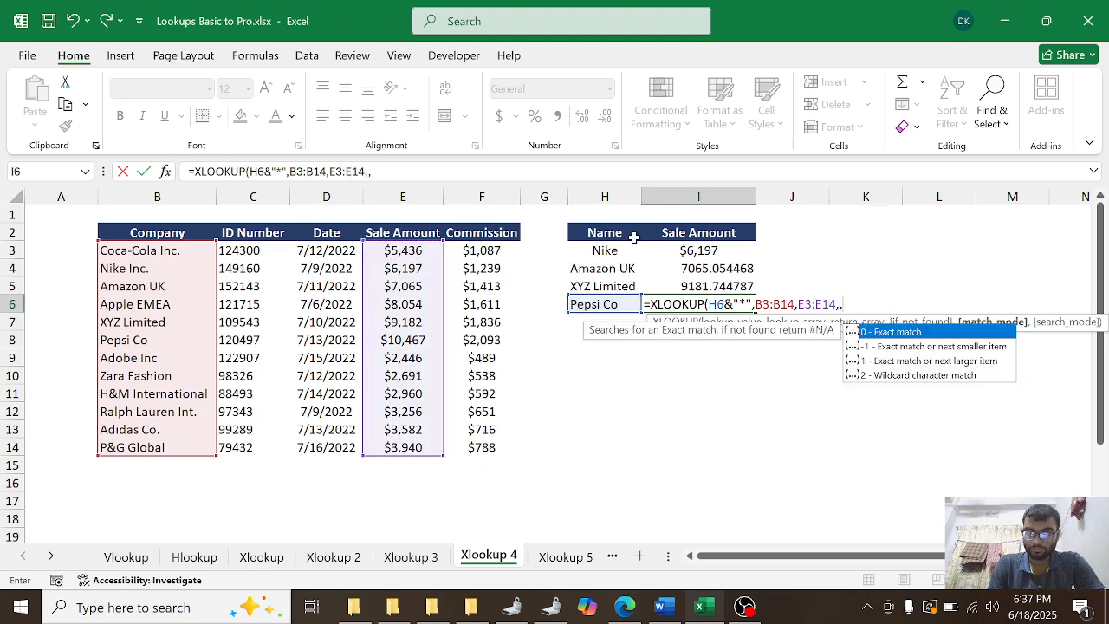
double_click(916, 374)
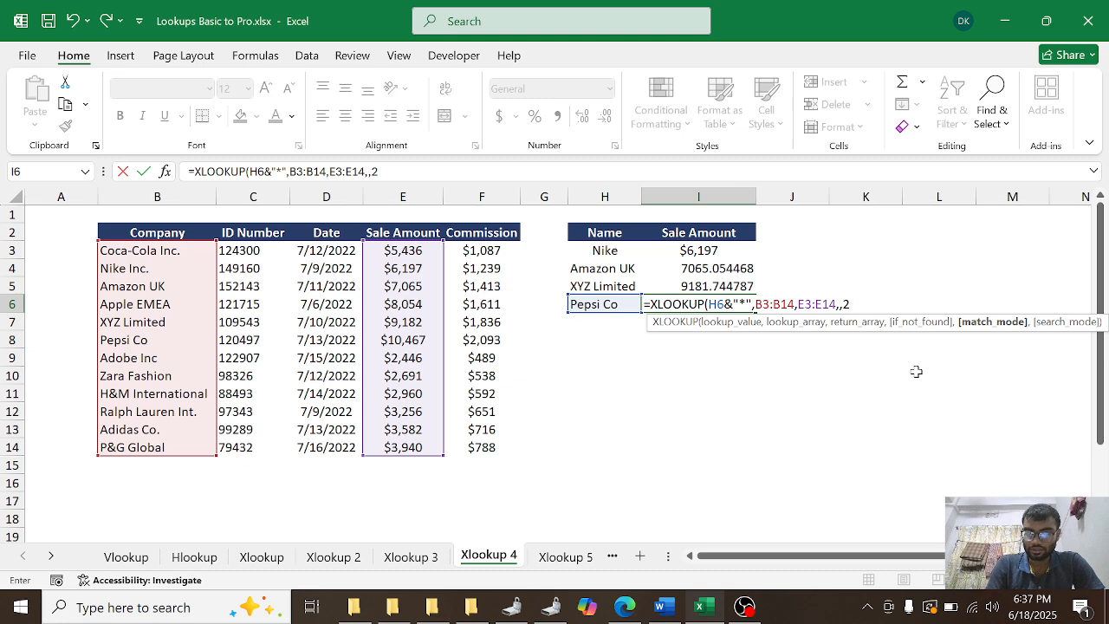
key(Return)
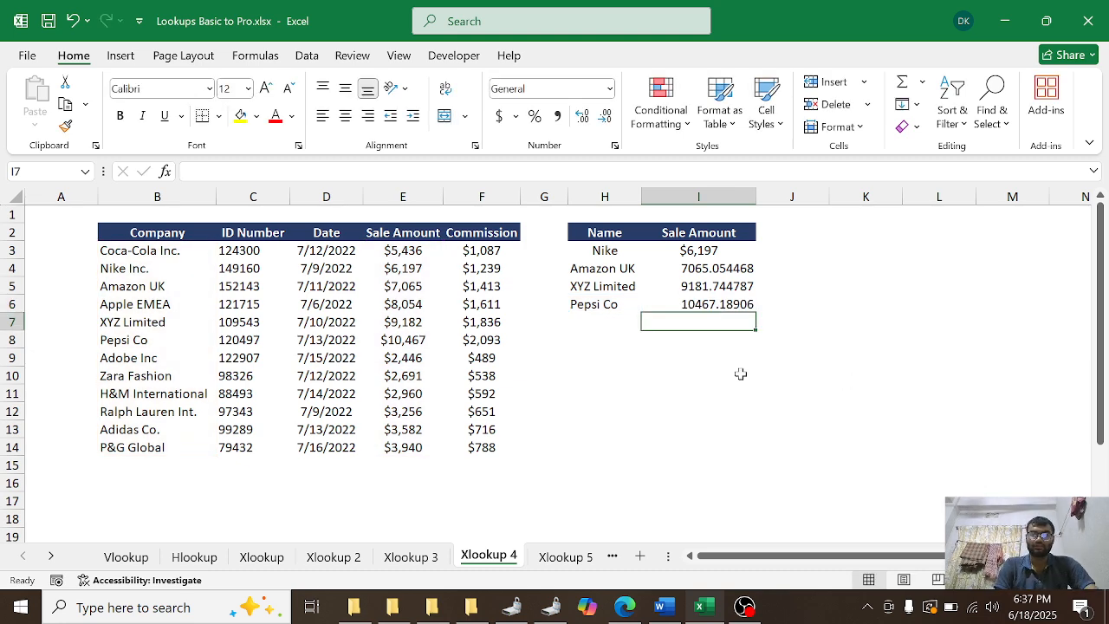
Step: On the Xlookup 5 sheet, copy the salesperson's name from cell B12 into H4
click(561, 557)
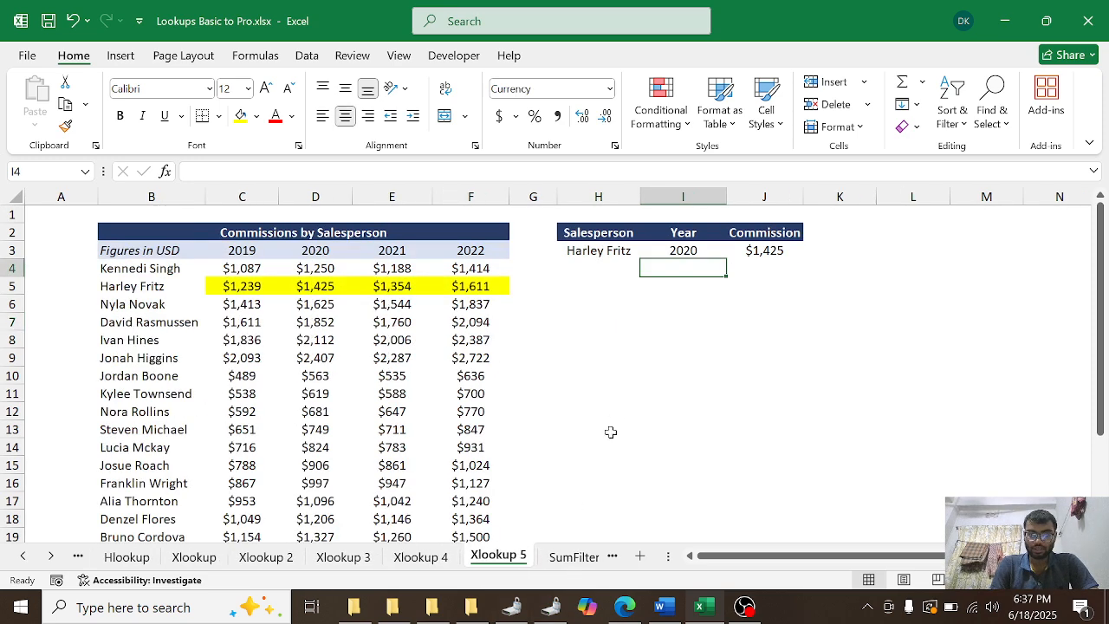
click(589, 266)
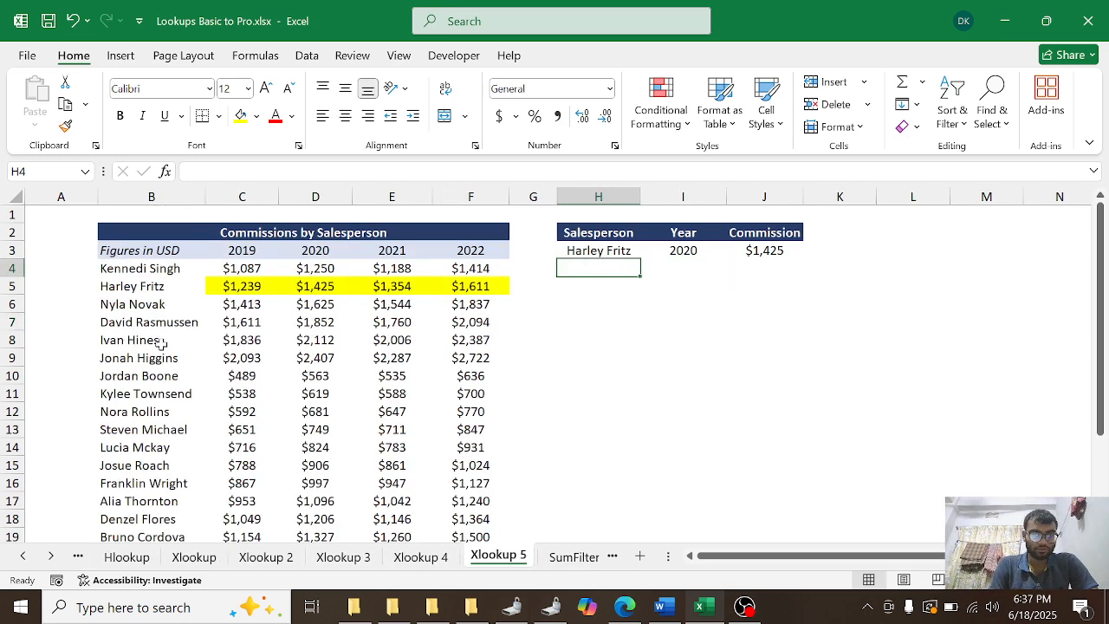
click(164, 413)
key(ctrl+c)
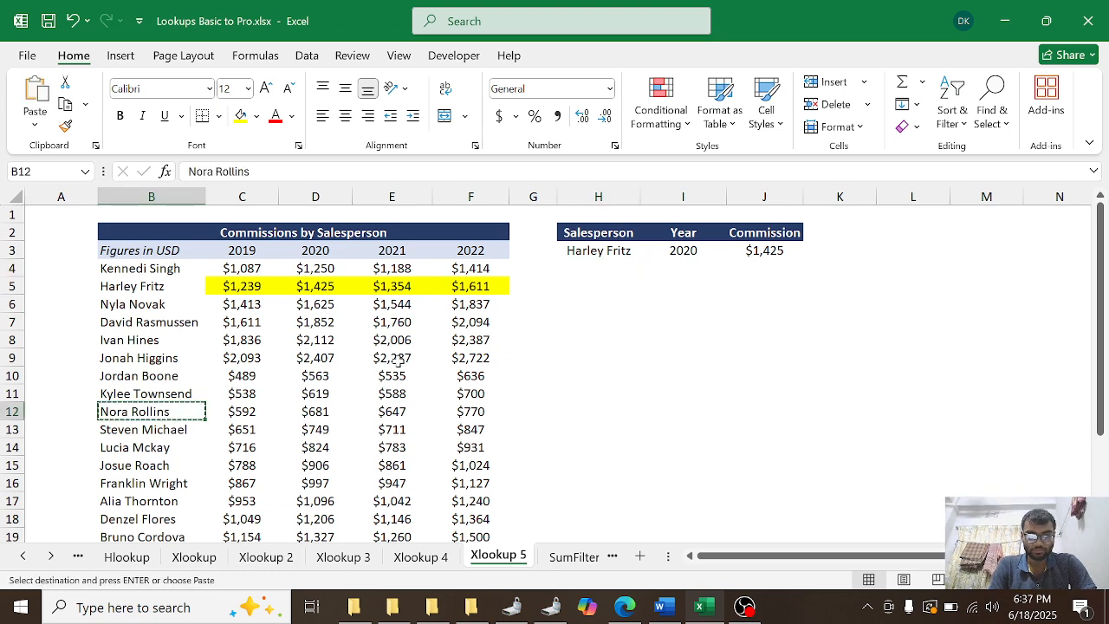
click(589, 267)
key(ctrl+v)
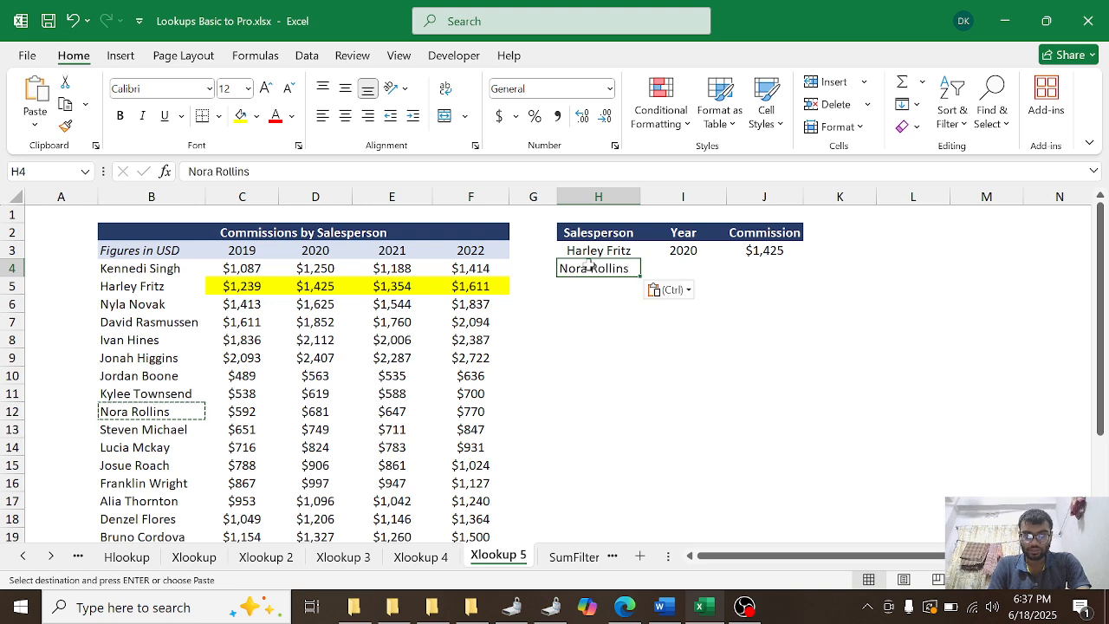
Step: Start an XLOOKUP formula in cell J4 with H4 as the lookup value and B4:B25 as the lookup array
click(742, 267)
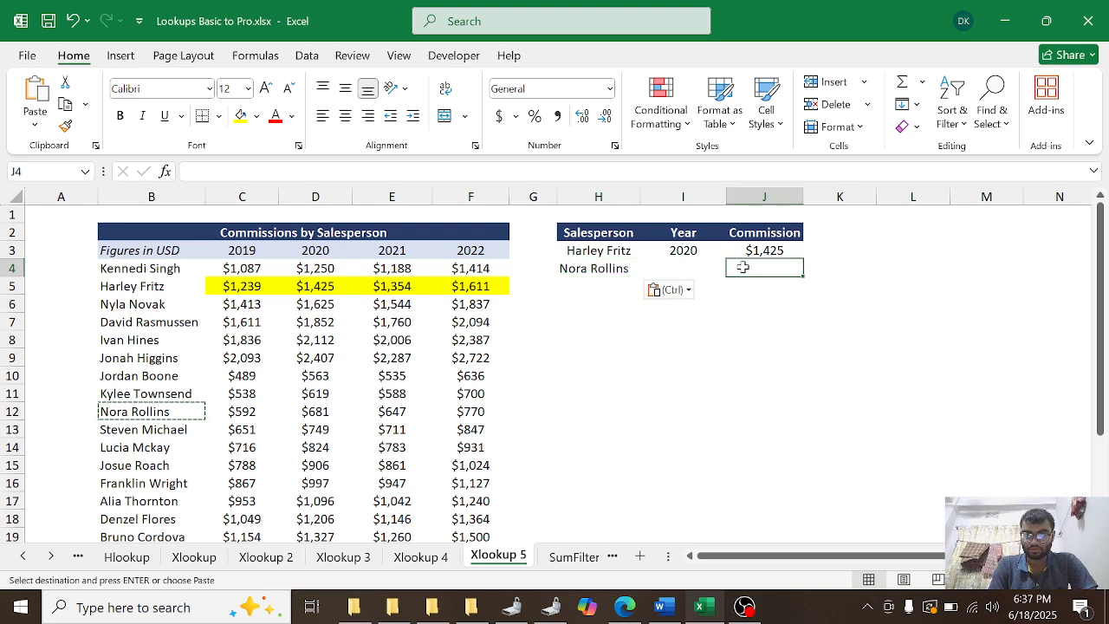
text(=)
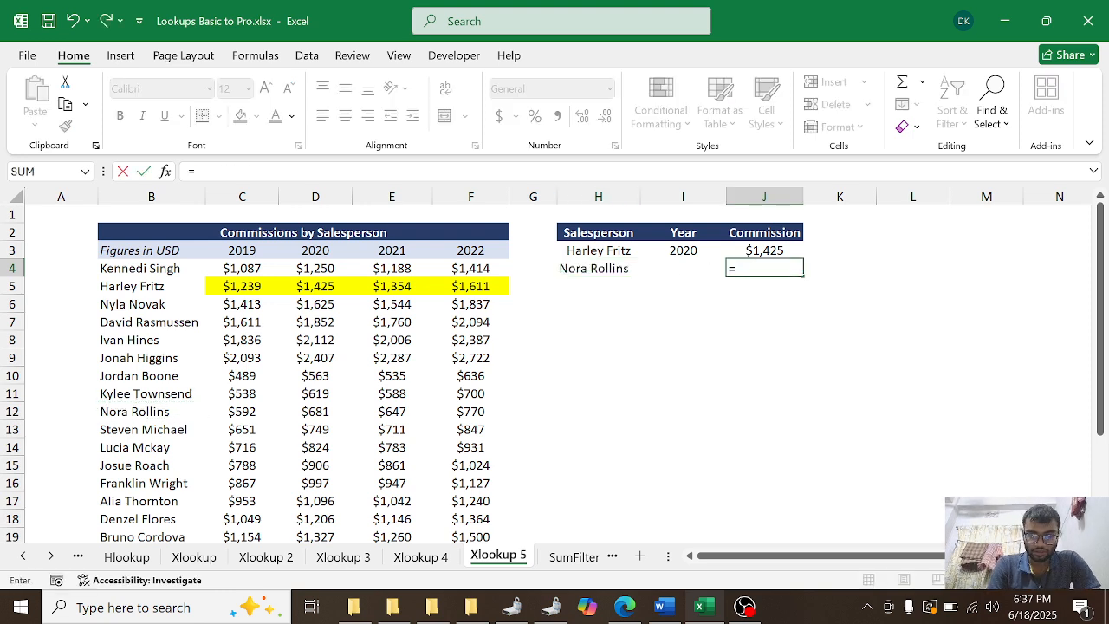
text(xl)
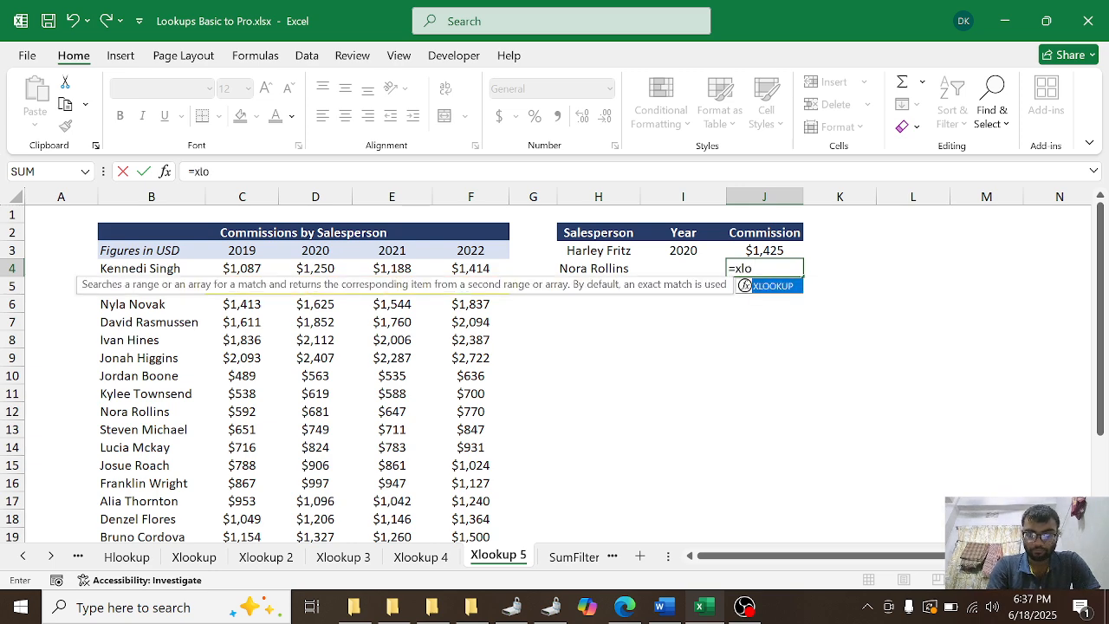
text(o)
key(Tab)
click(620, 271)
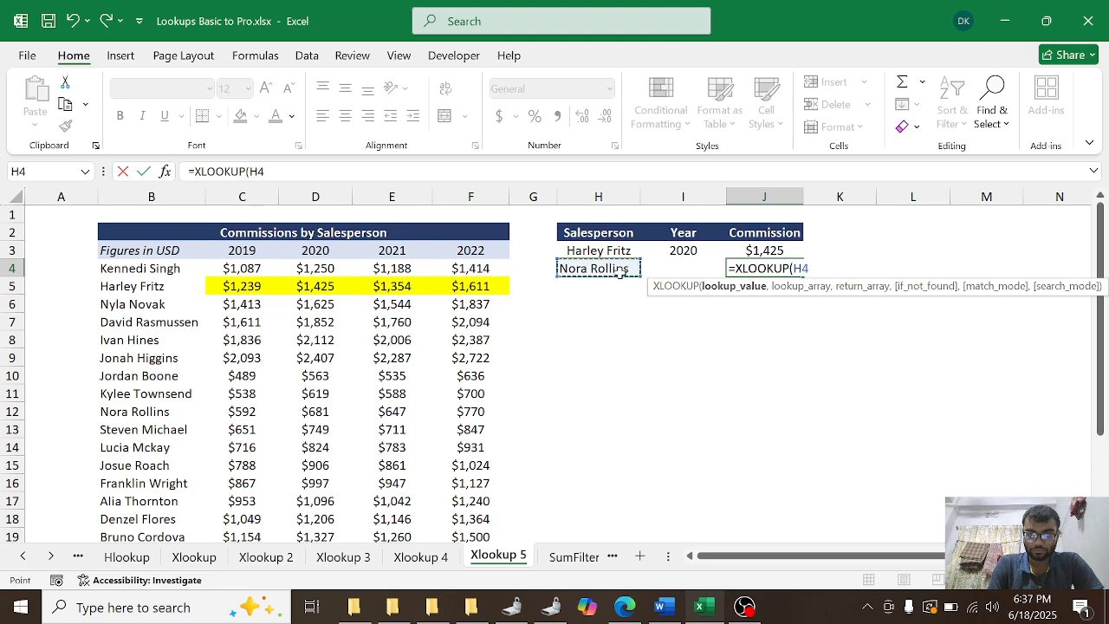
text(,)
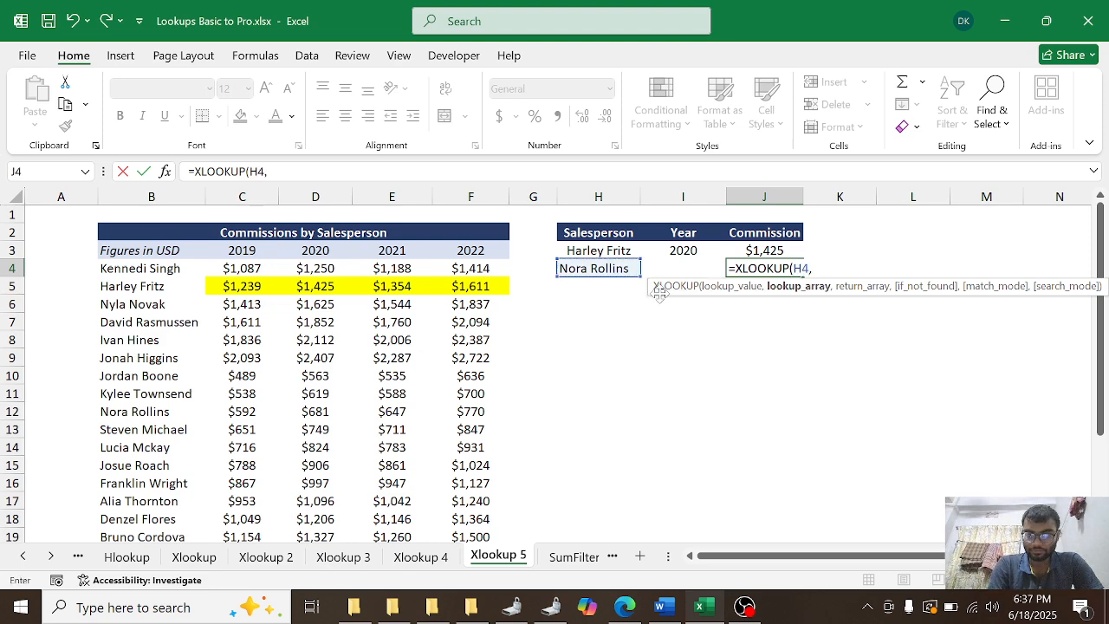
click(131, 274)
key(ctrl+shift+Down)
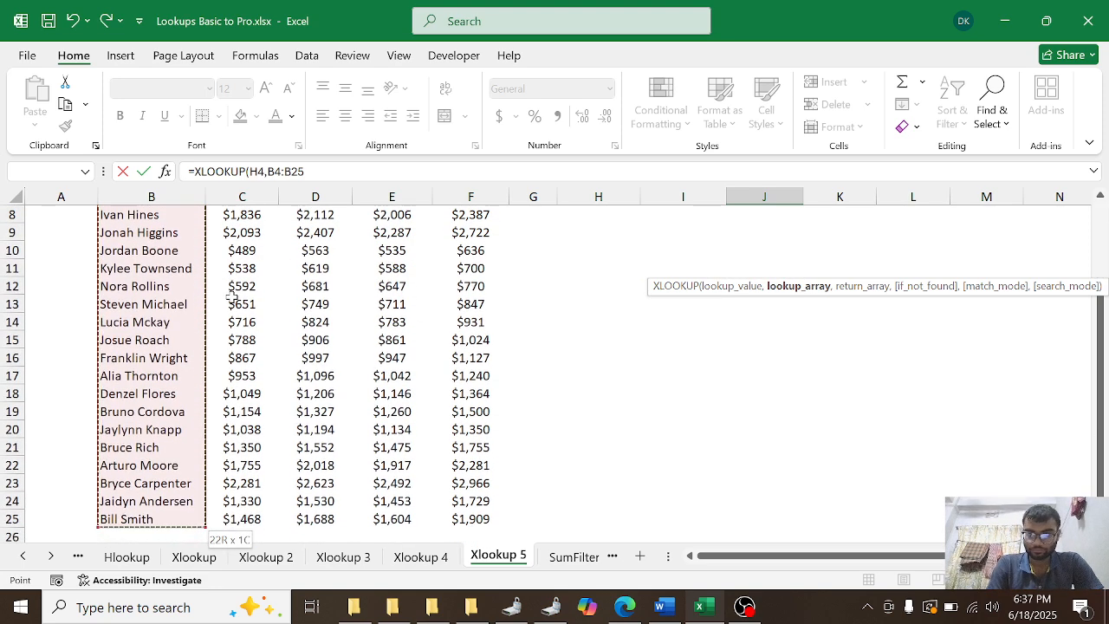
text(,)
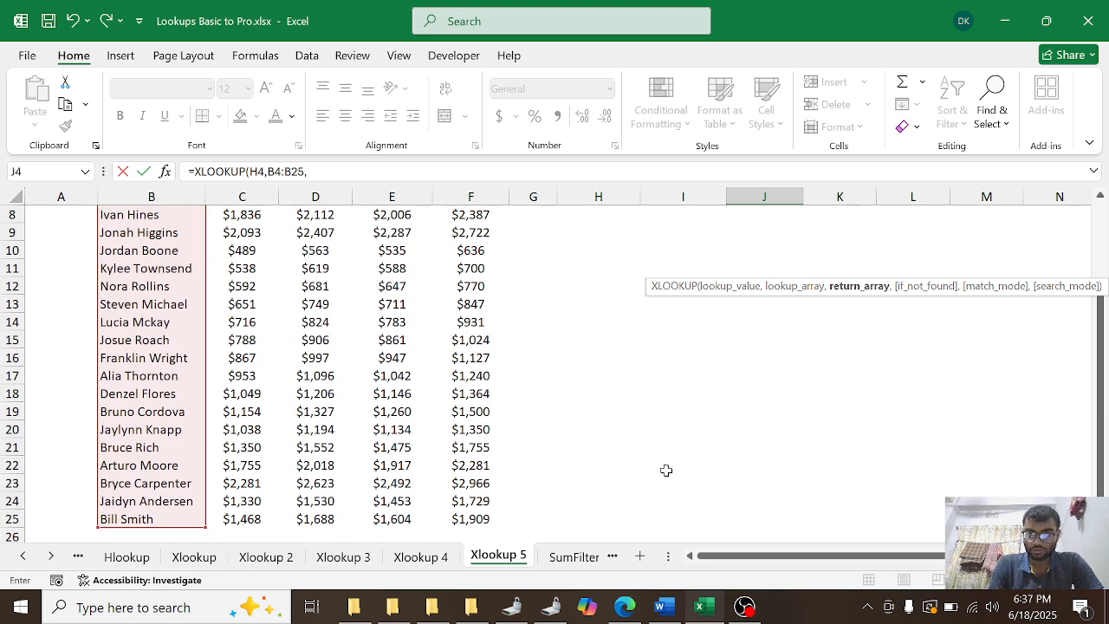
Step: Nest a second XLOOKUP as J4's return array, with the 2020 header D3 as lookup value and C3:F3 as lookup array
scroll(665, 470, up, 3)
text(xlo)
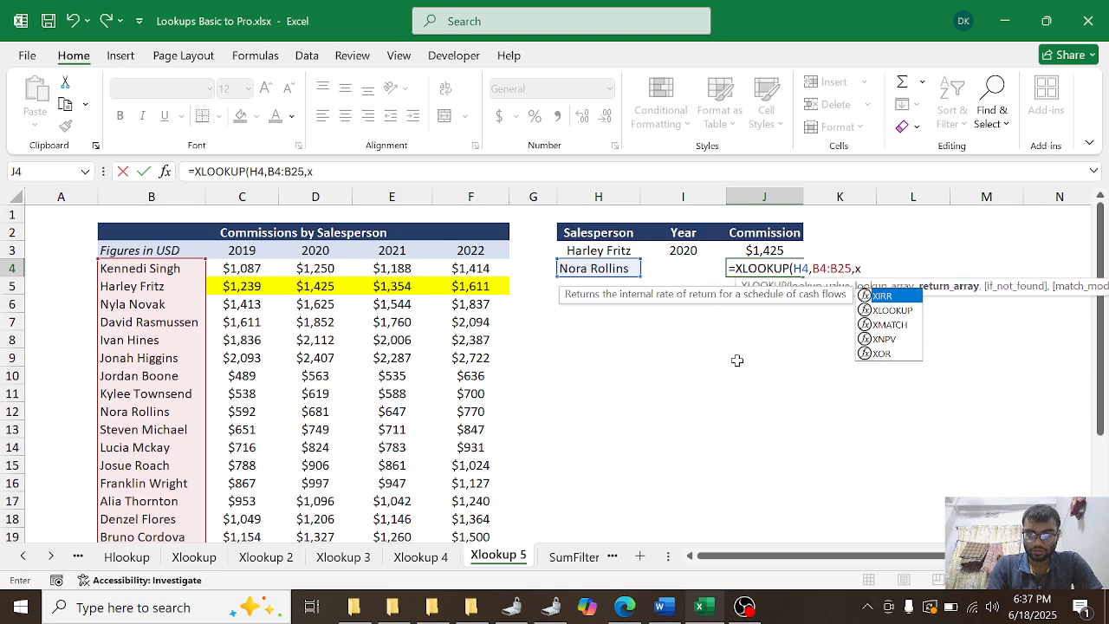
key(Tab)
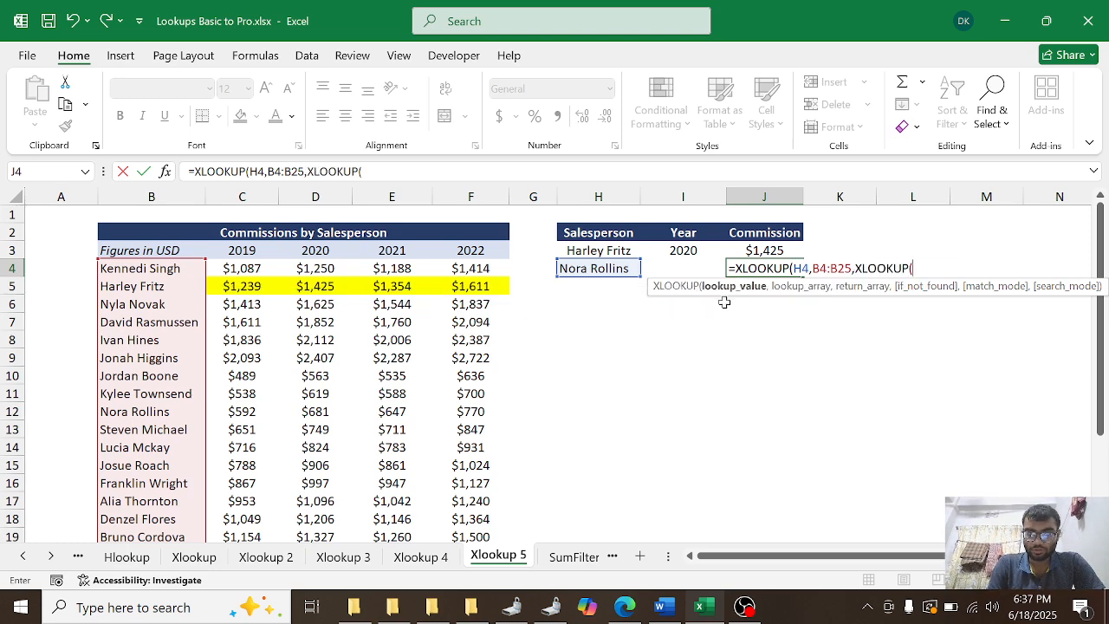
click(302, 252)
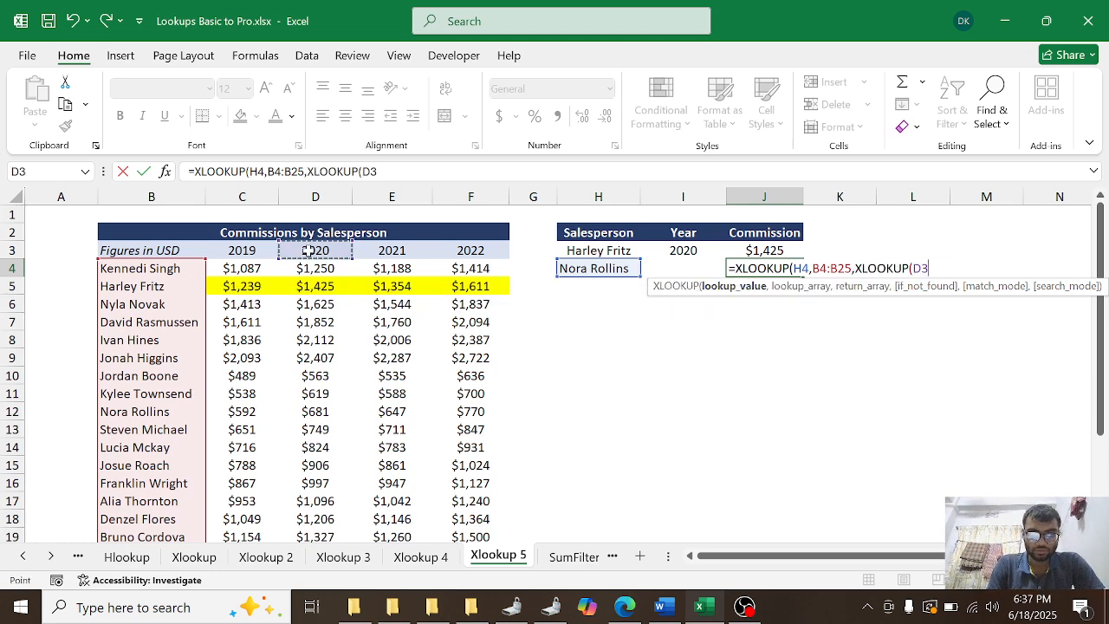
text(,)
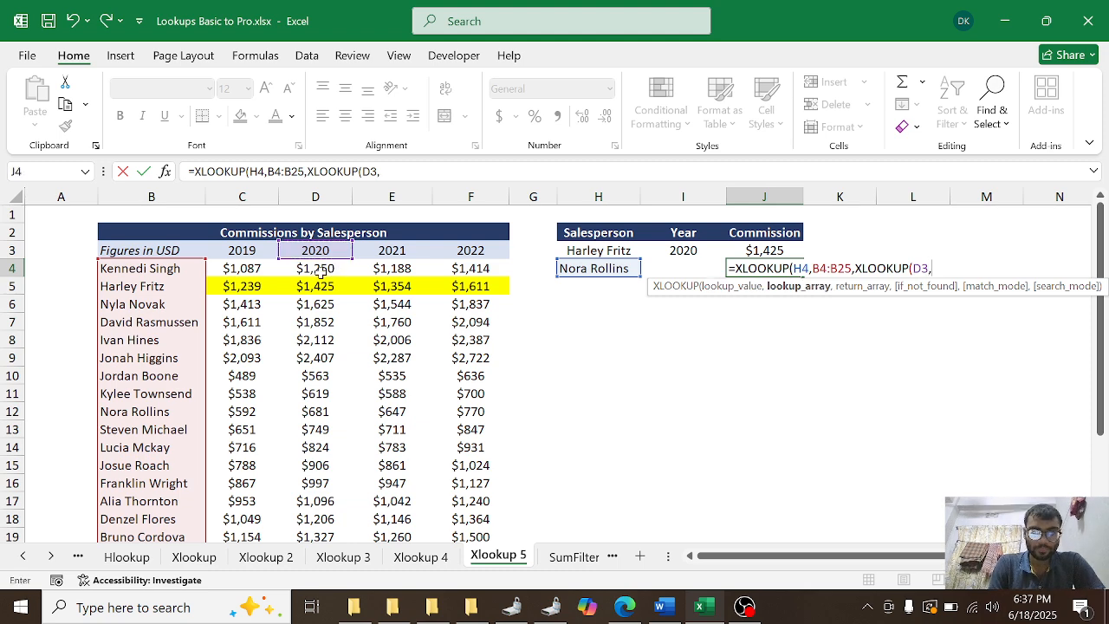
click(260, 252)
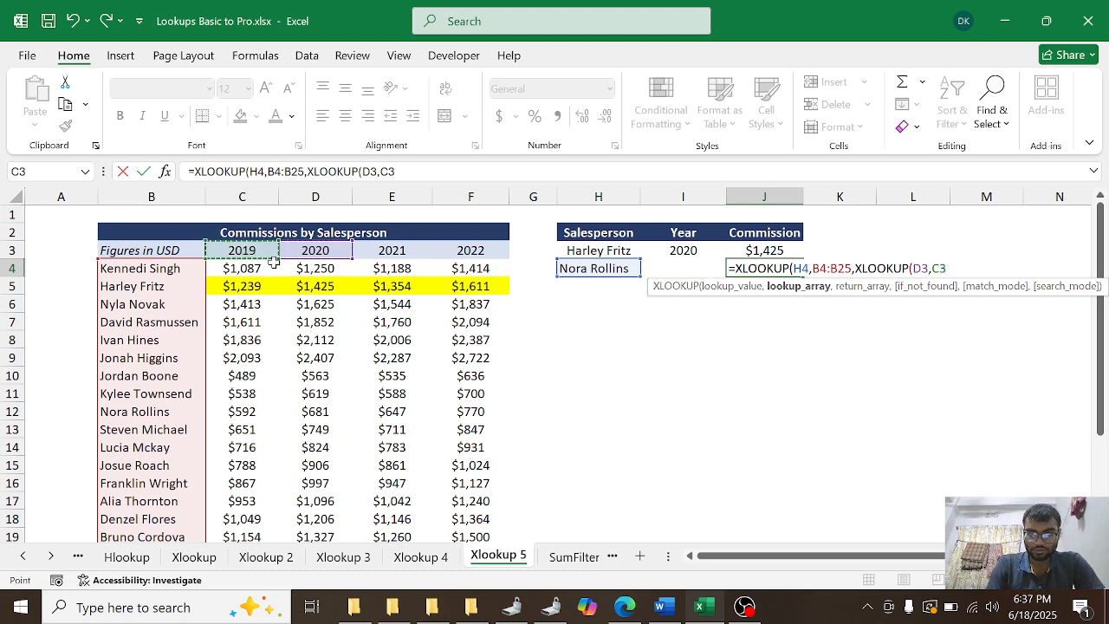
key(shift+Right)
key(shift+Right)
key(shift+Right)
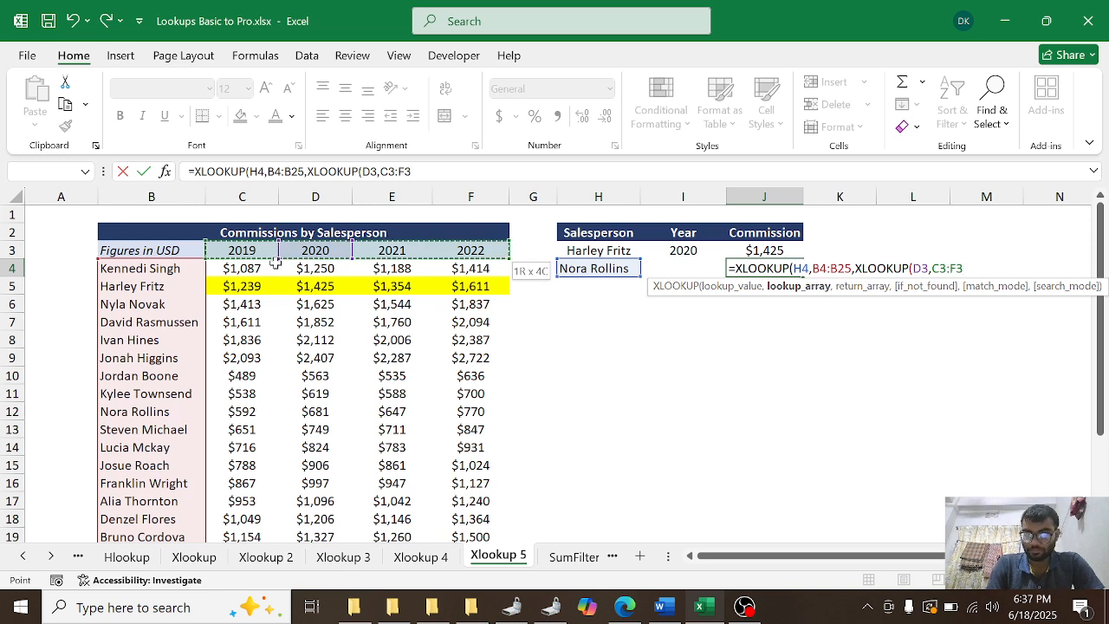
text(,)
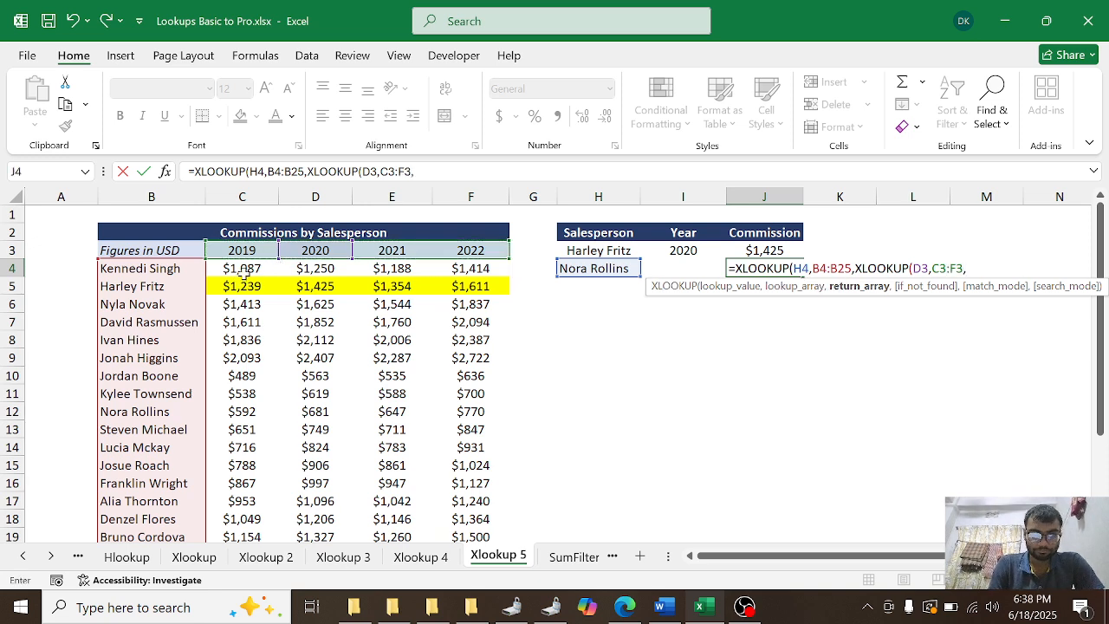
Step: Finish J4's nested XLOOKUP with return array C4:F25 and accept the closing-parenthesis correction
click(246, 272)
key(ctrl+shift+Right)
key(ctrl+shift+Down)
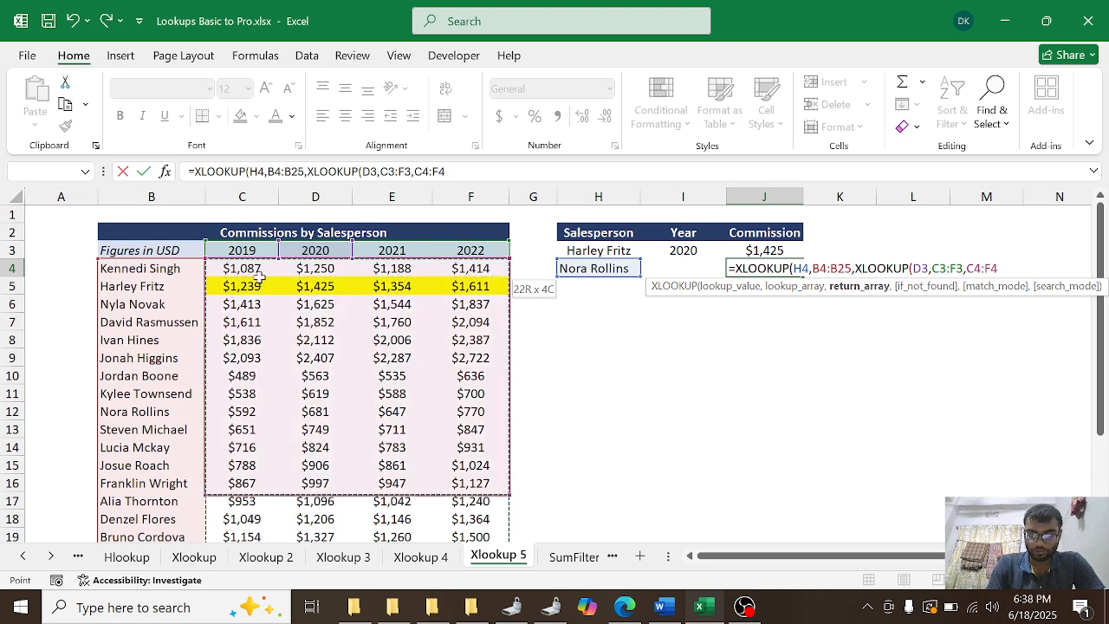
key(Return)
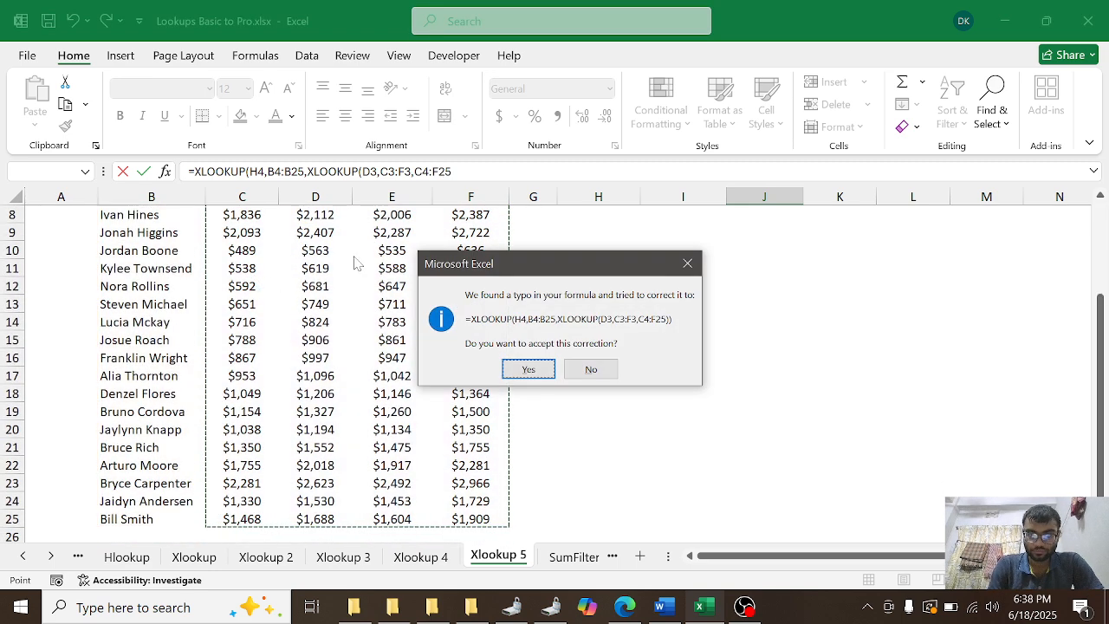
click(530, 369)
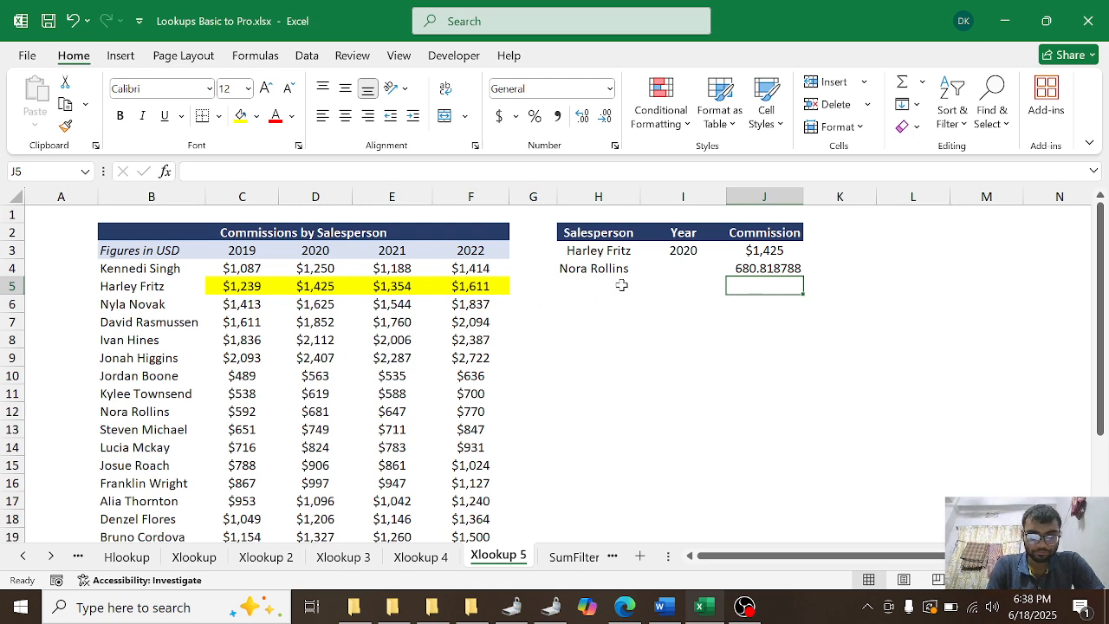
Step: Copy the salesperson's name from cell B11 into H5 and auto-fit column H to its contents
click(590, 286)
click(143, 412)
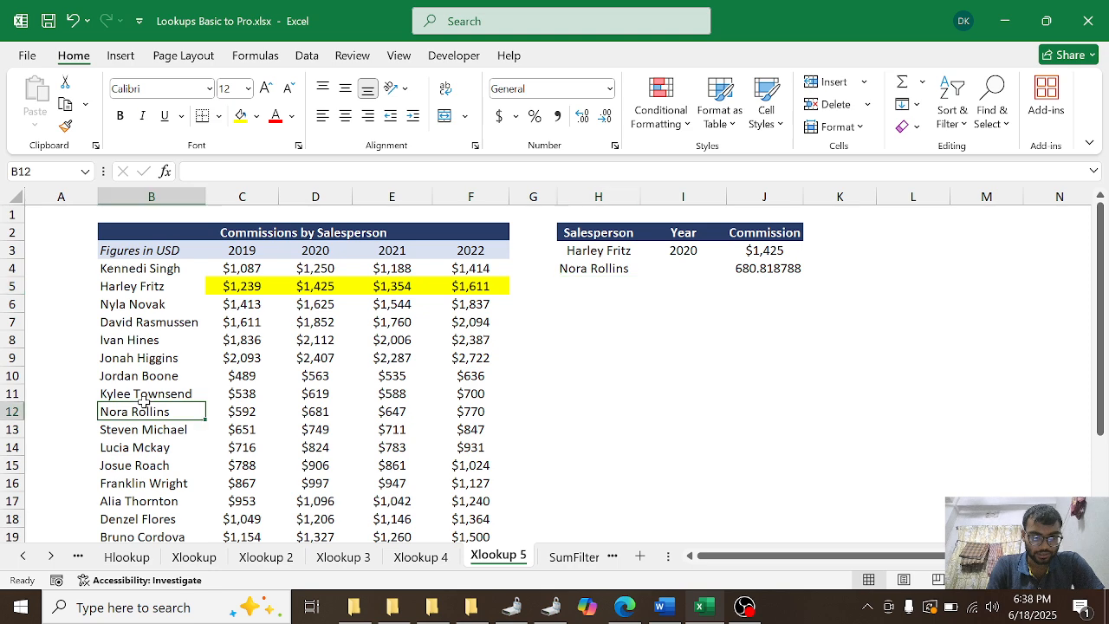
click(145, 394)
key(ctrl+c)
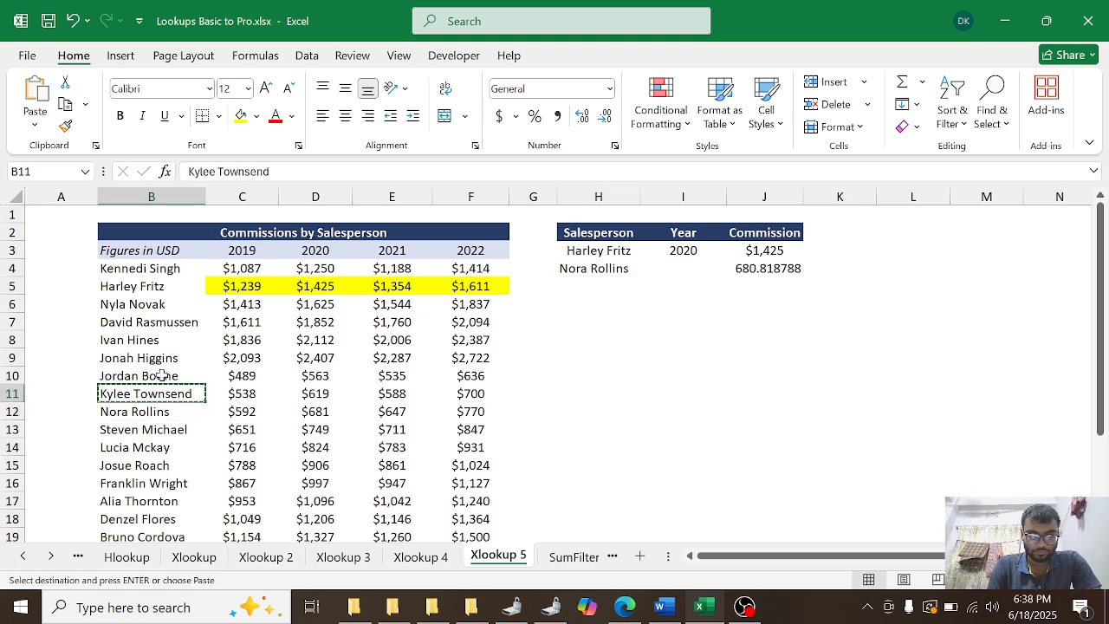
click(571, 288)
key(ctrl+v)
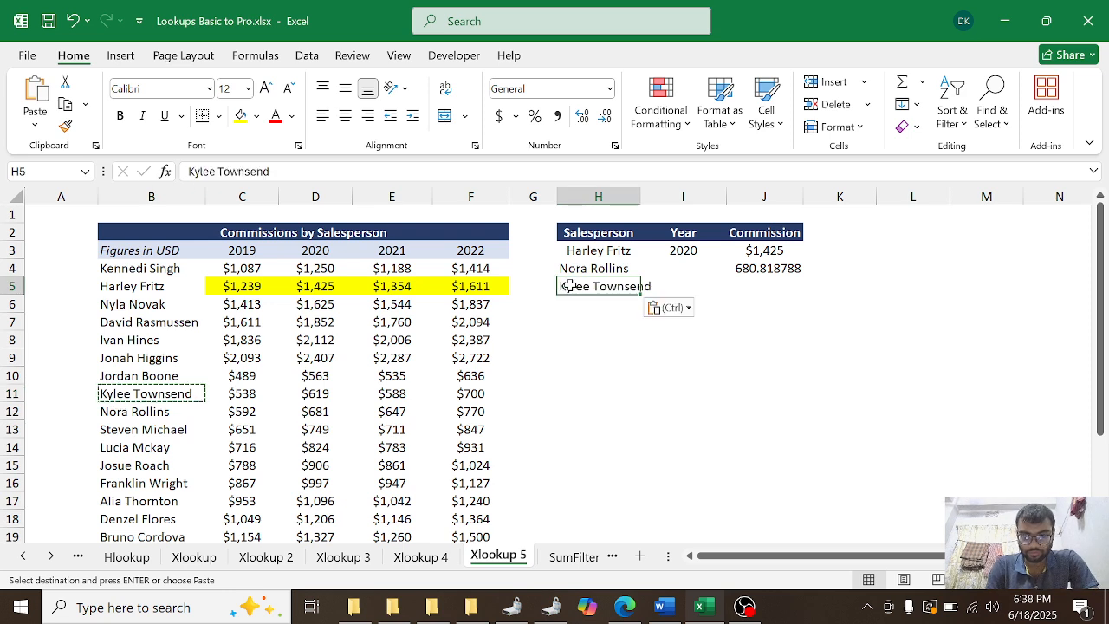
double_click(639, 197)
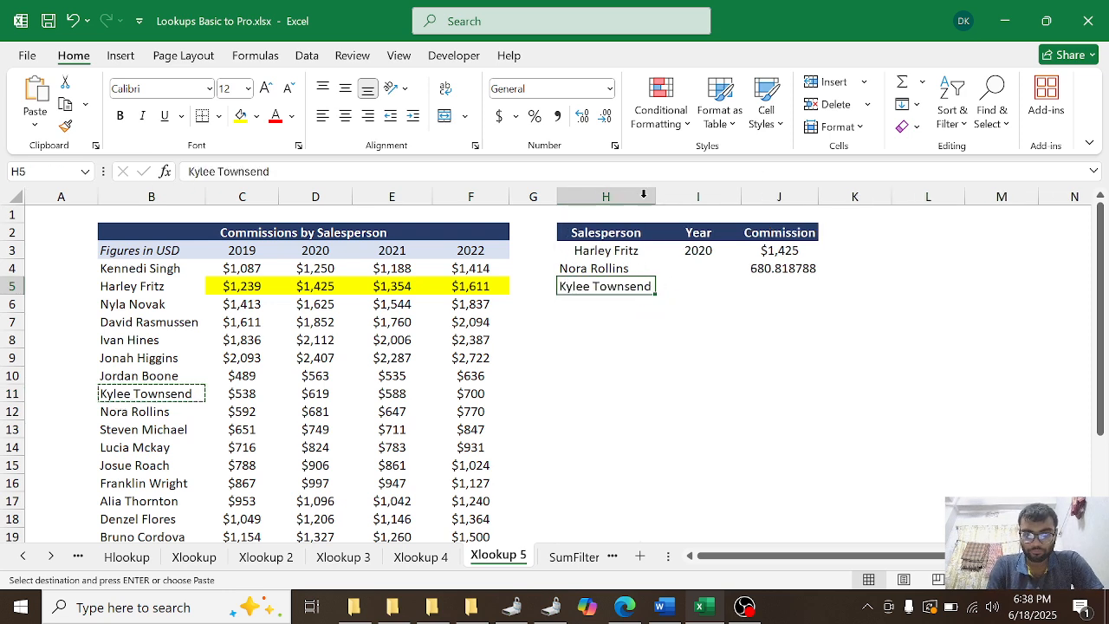
Step: Start an XLOOKUP formula in cell J5 with H5 as the lookup value and B4:B25 as the lookup array
click(784, 285)
text(=)
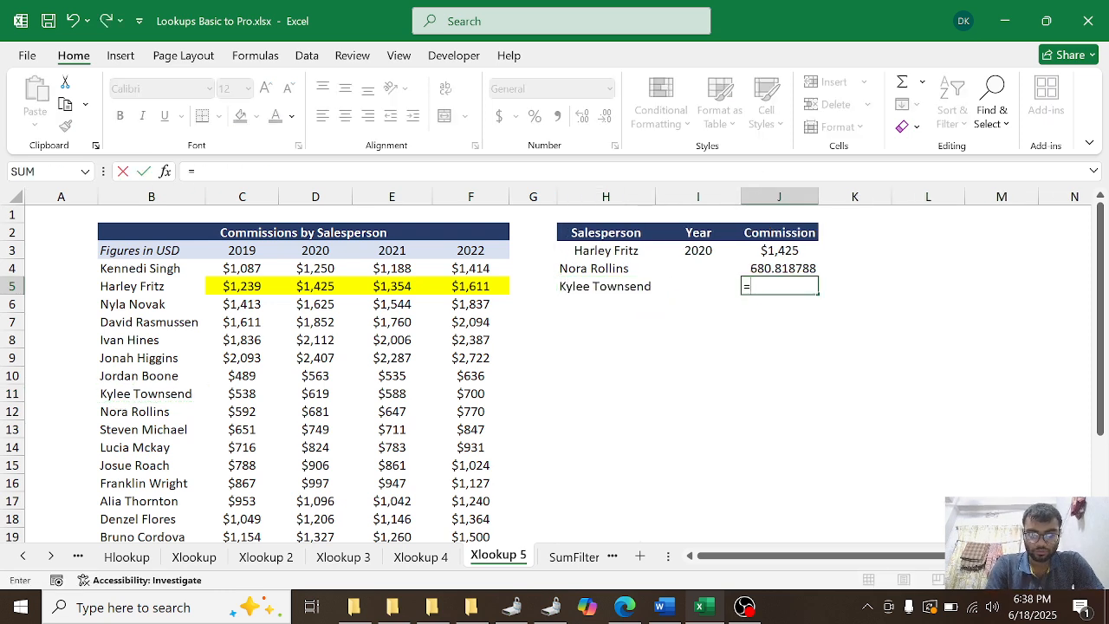
text(xlo)
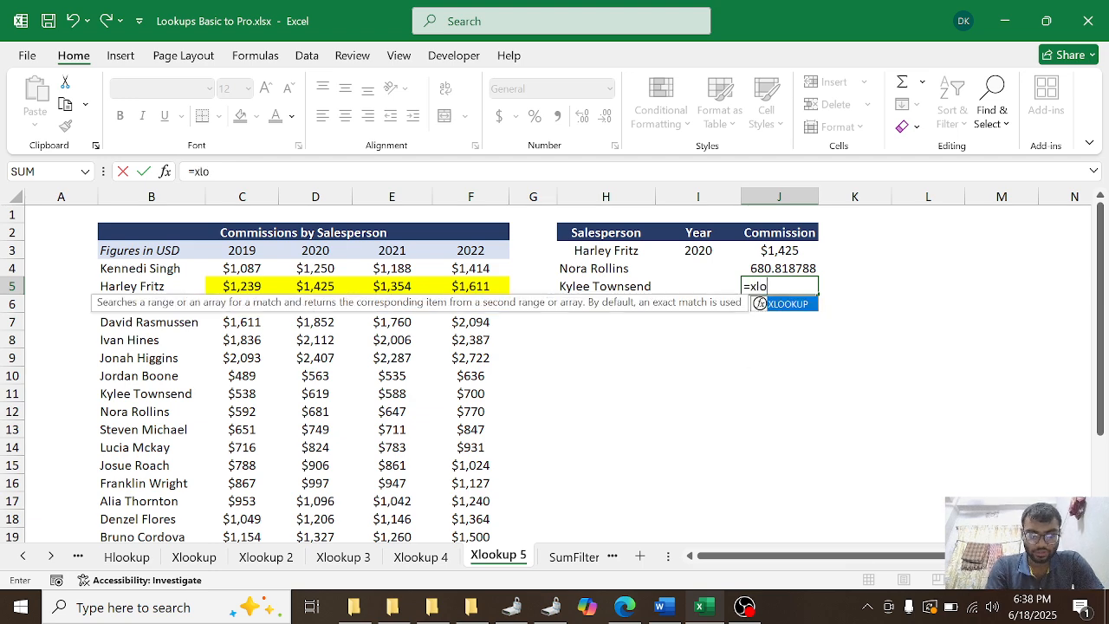
key(Tab)
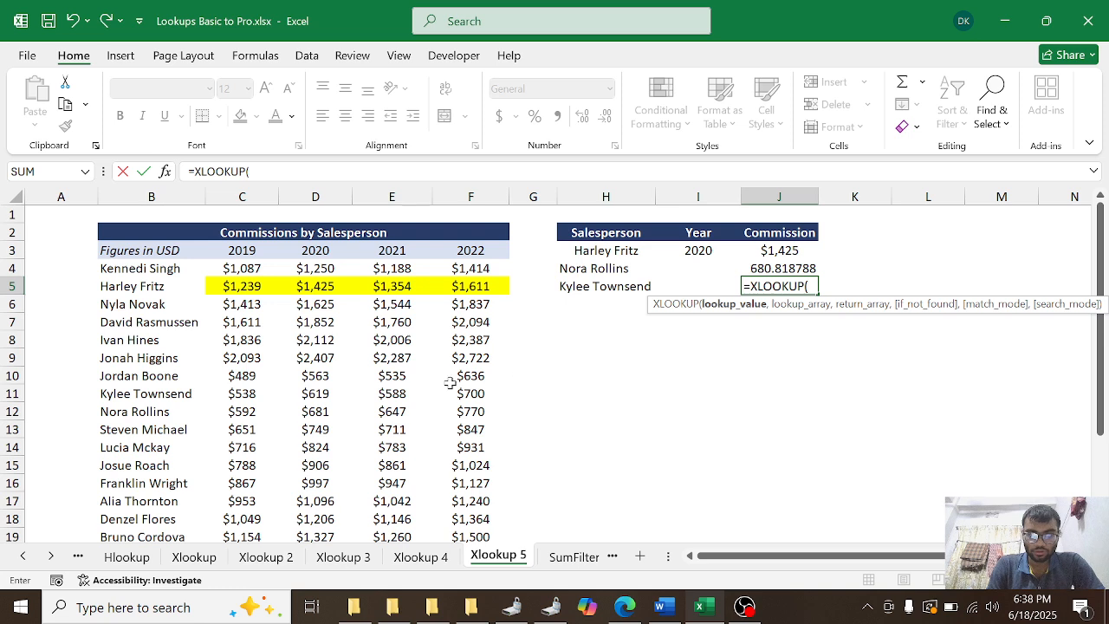
click(571, 288)
text(,)
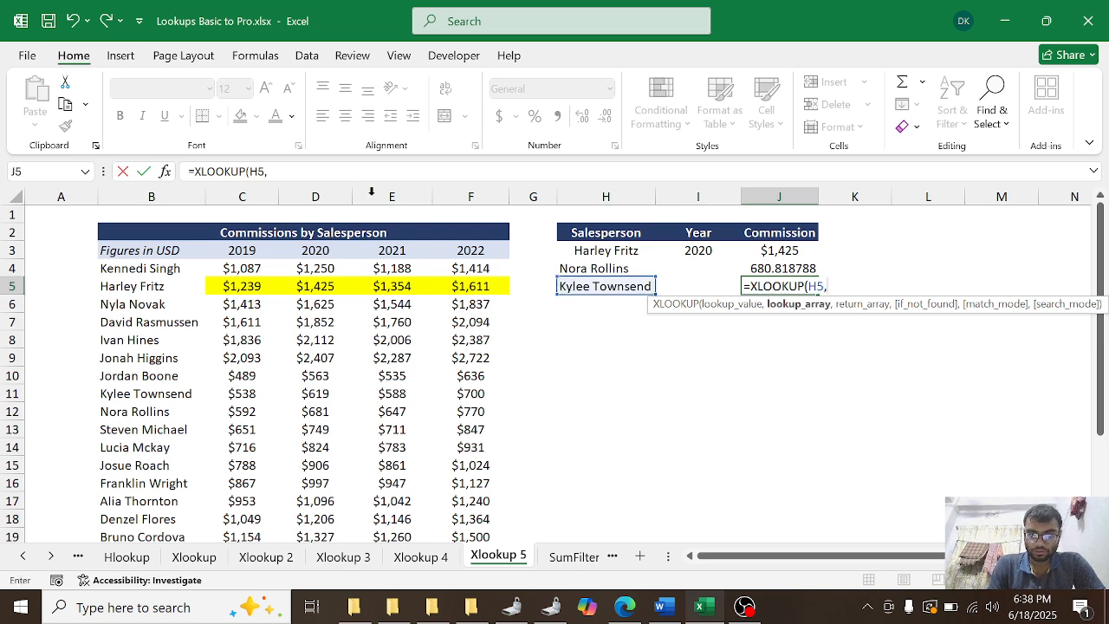
click(139, 271)
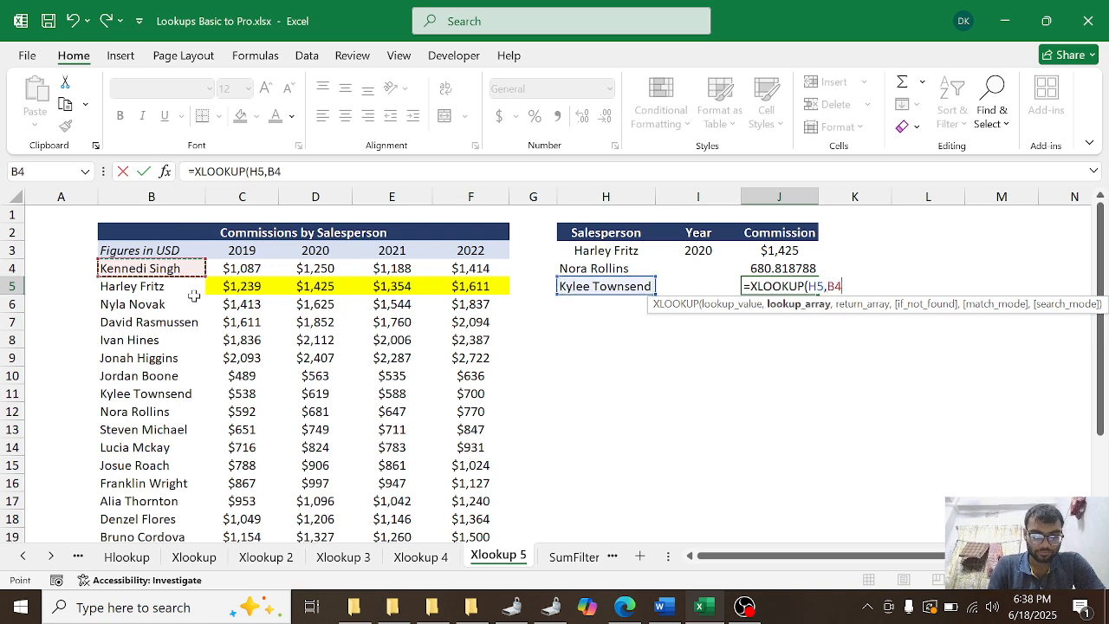
key(ctrl+shift+Down)
text(,)
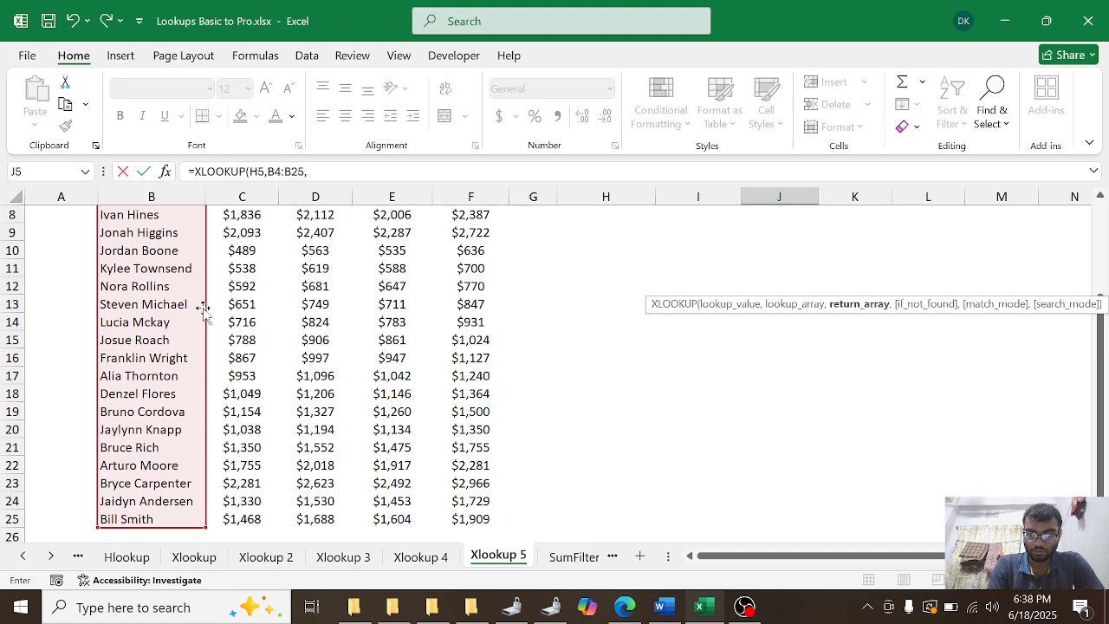
text(,)
key(BackSpace)
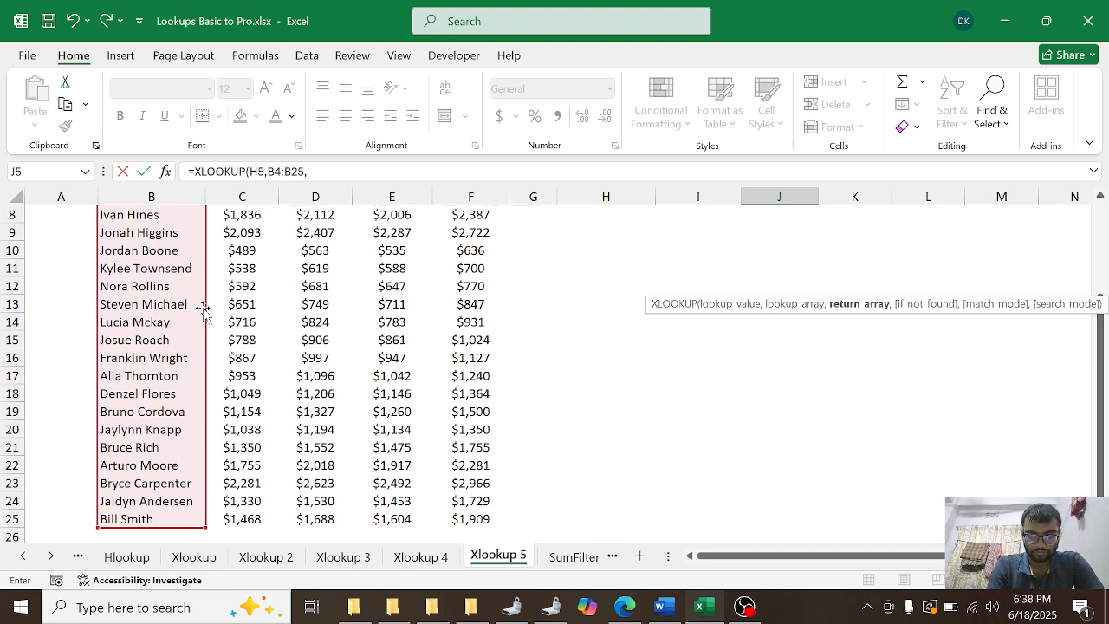
Step: Nest a second XLOOKUP as J5's return array, using the 2020 header D3 as lookup value and C3:F3 as lookup array
text(xlo)
key(Tab)
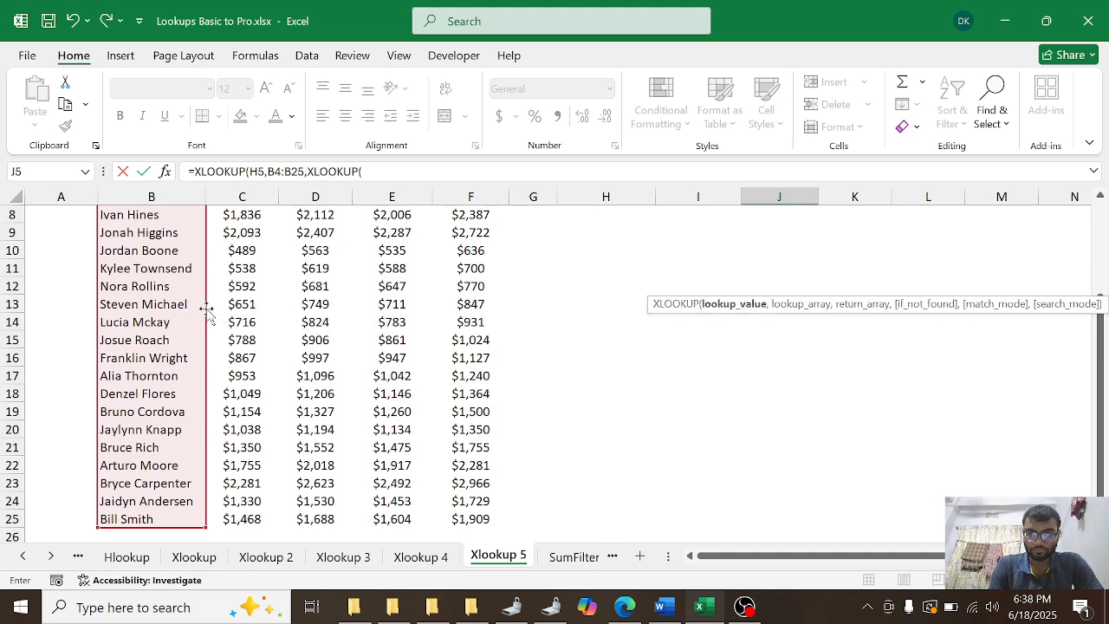
scroll(563, 384, up, 3)
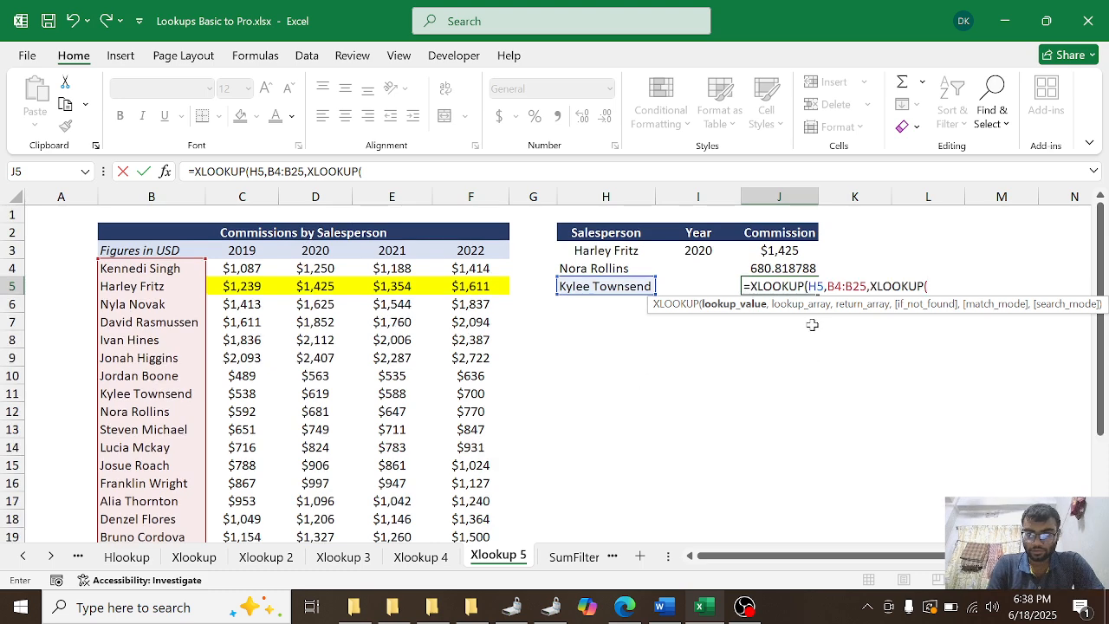
click(316, 251)
text(,)
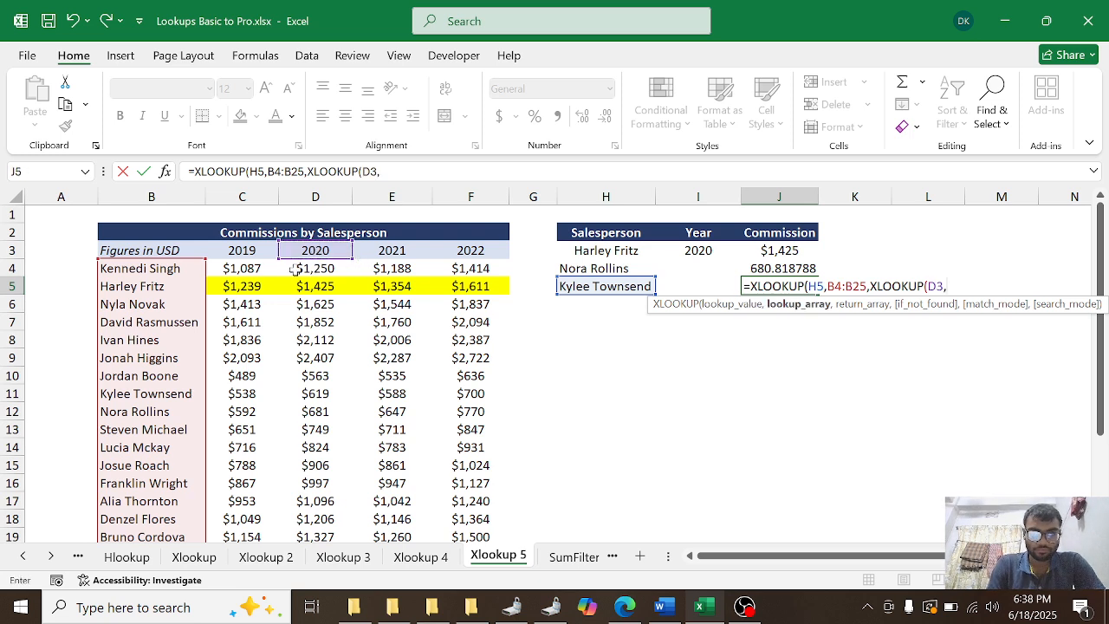
click(235, 258)
key(ctrl+shift+Right)
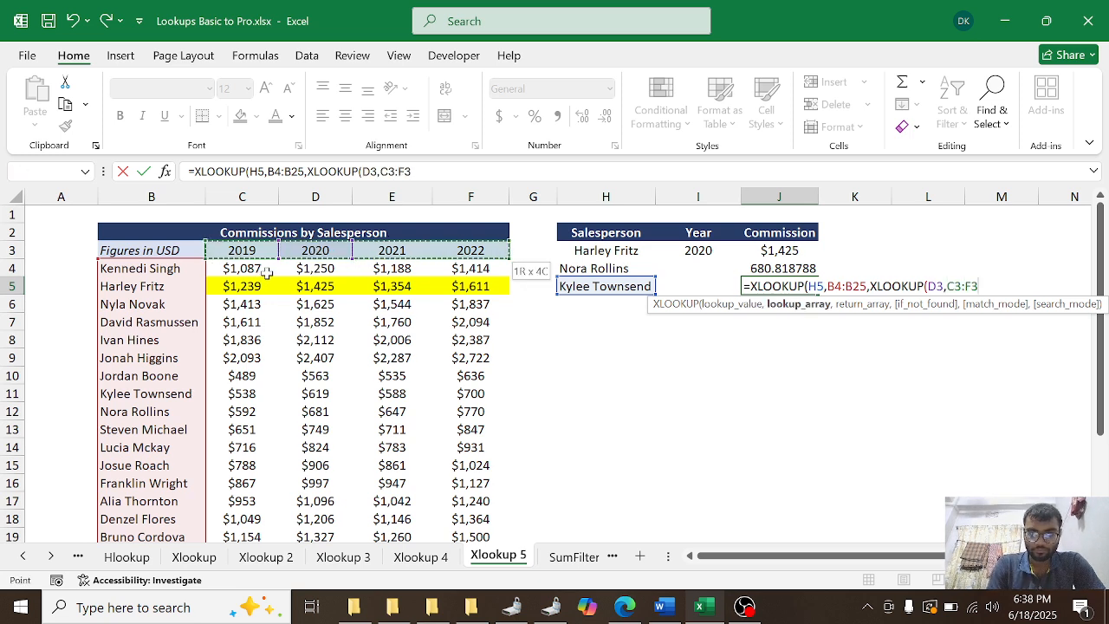
text(,)
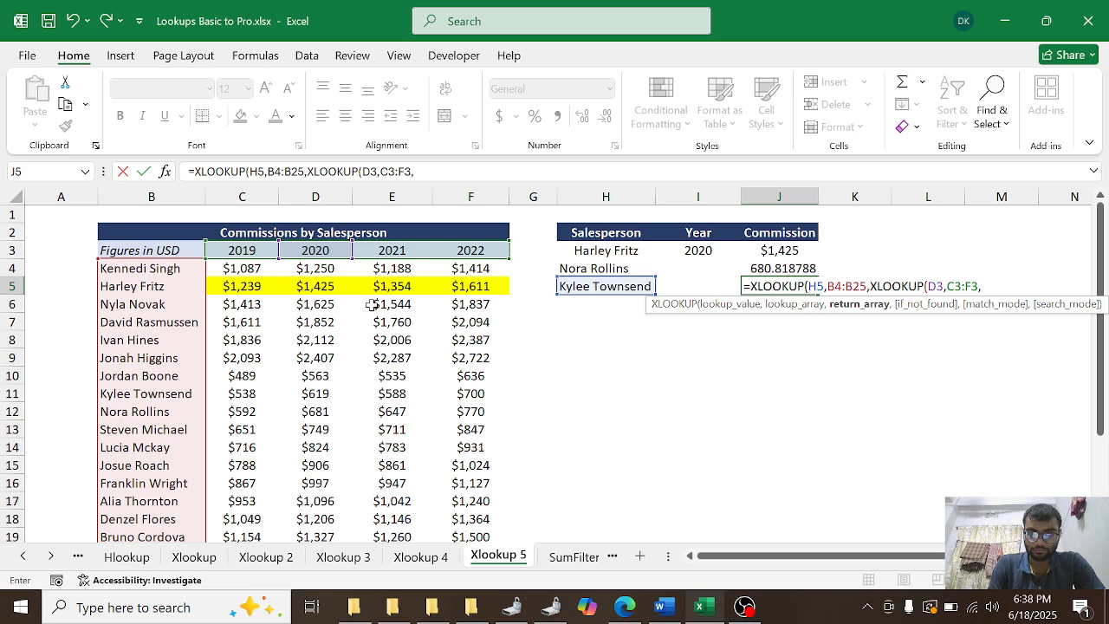
Step: Complete J5's inner XLOOKUP with return array C4:F25 and accept the proposed formula correction
click(228, 268)
key(ctrl+shift+Right)
key(ctrl+shift+Down)
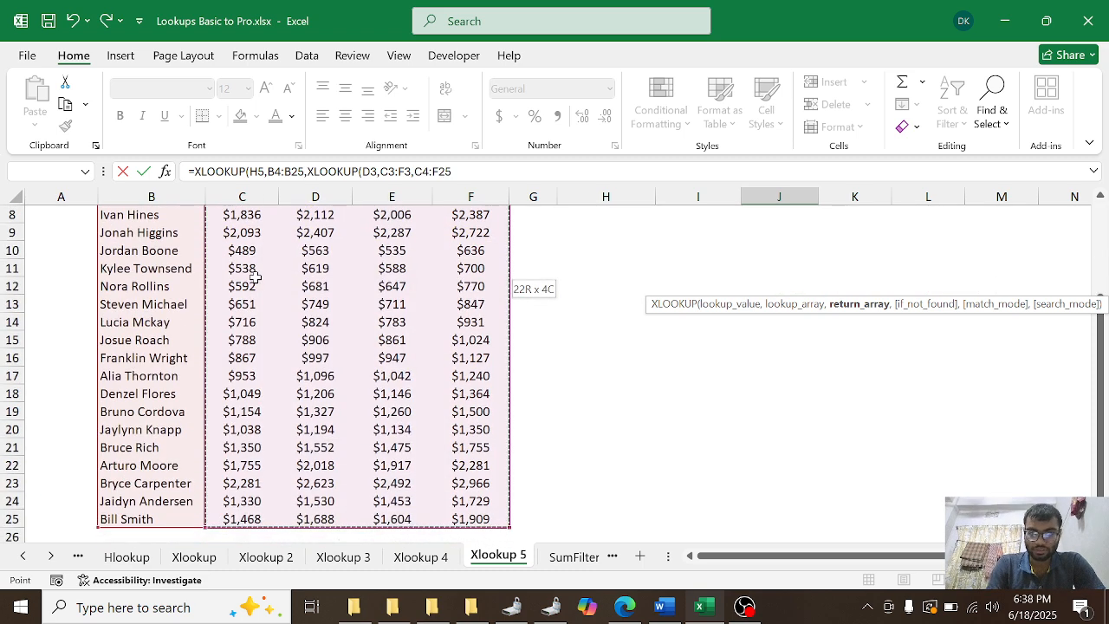
key(Return)
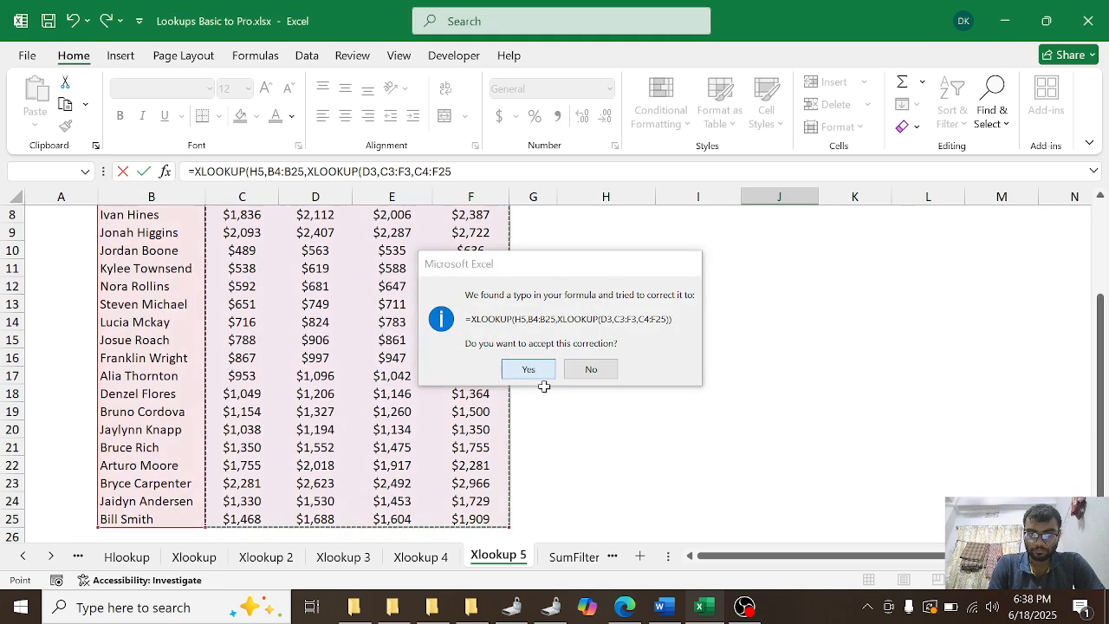
click(527, 369)
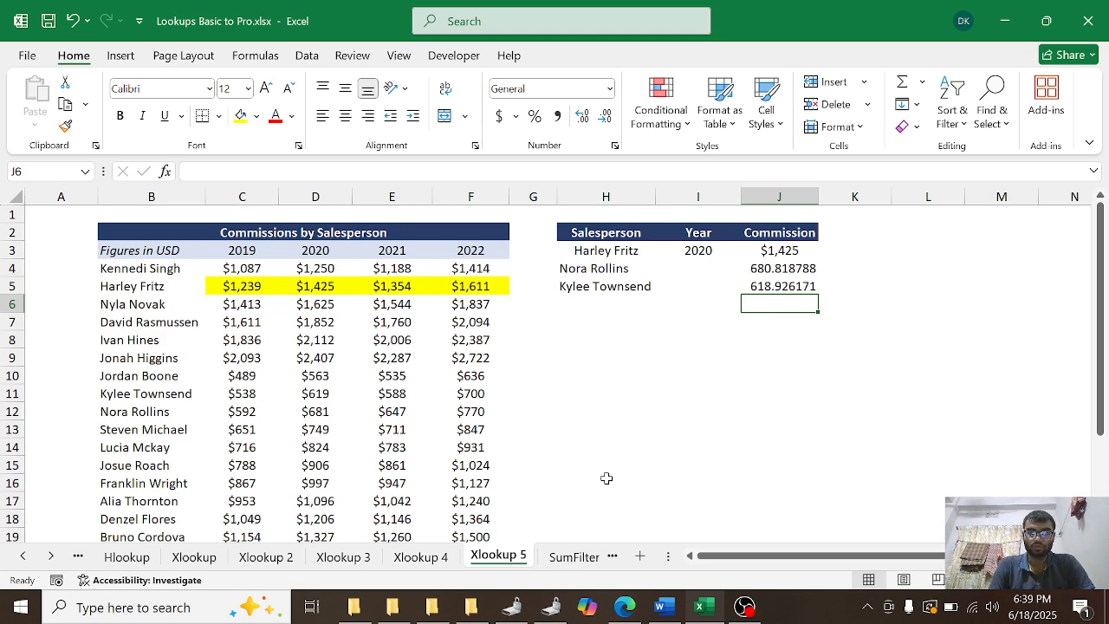
click(744, 607)
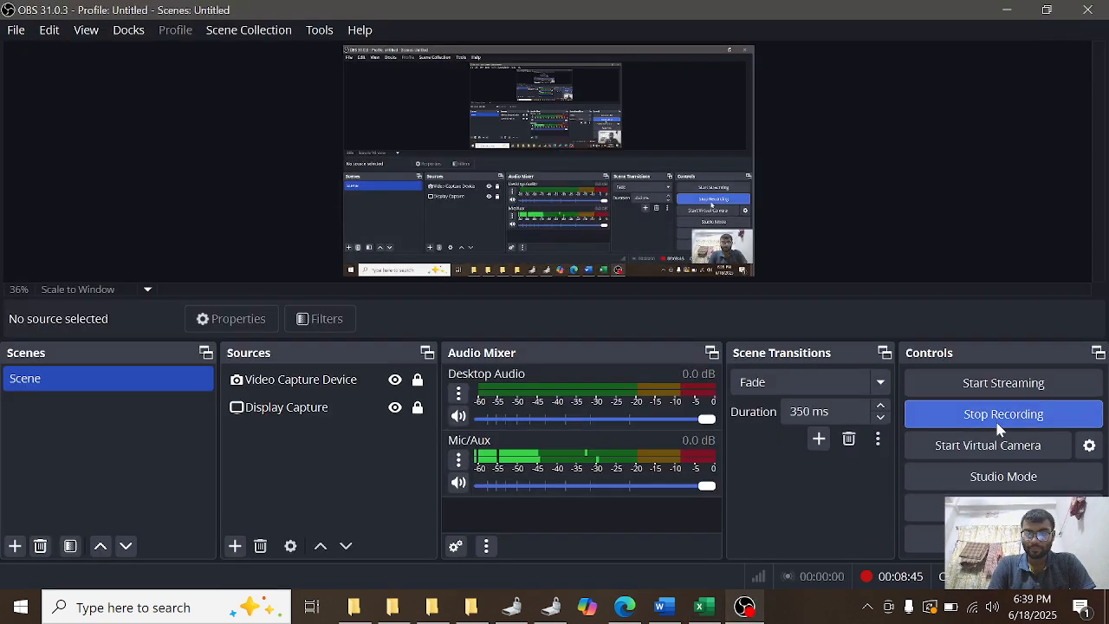